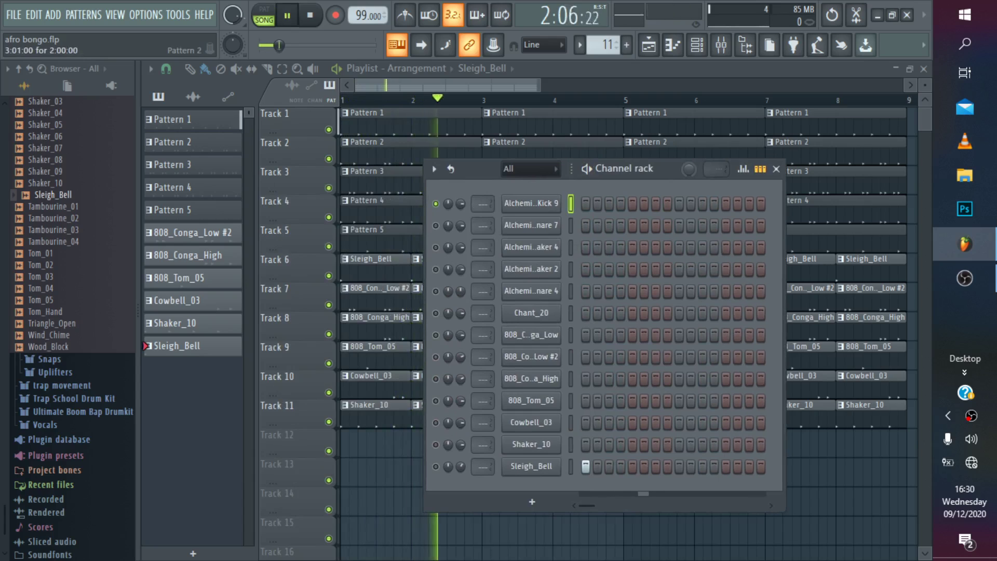
# Stop playback, inspect the Alchemist Snare 7 sample, unmute its channel, and play the arrangement with the kick and snare.
pyautogui.press('space')
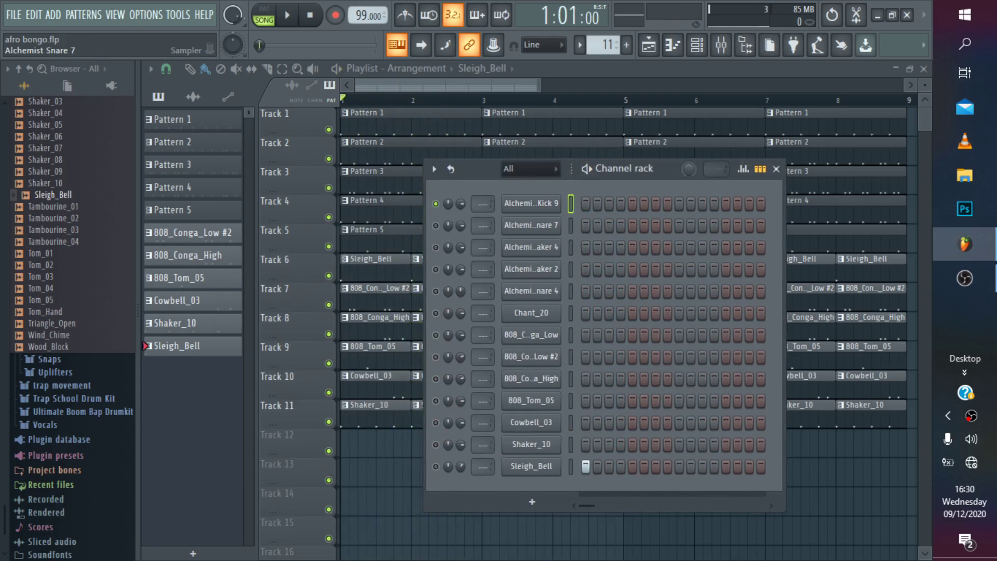
pyautogui.click(531, 225)
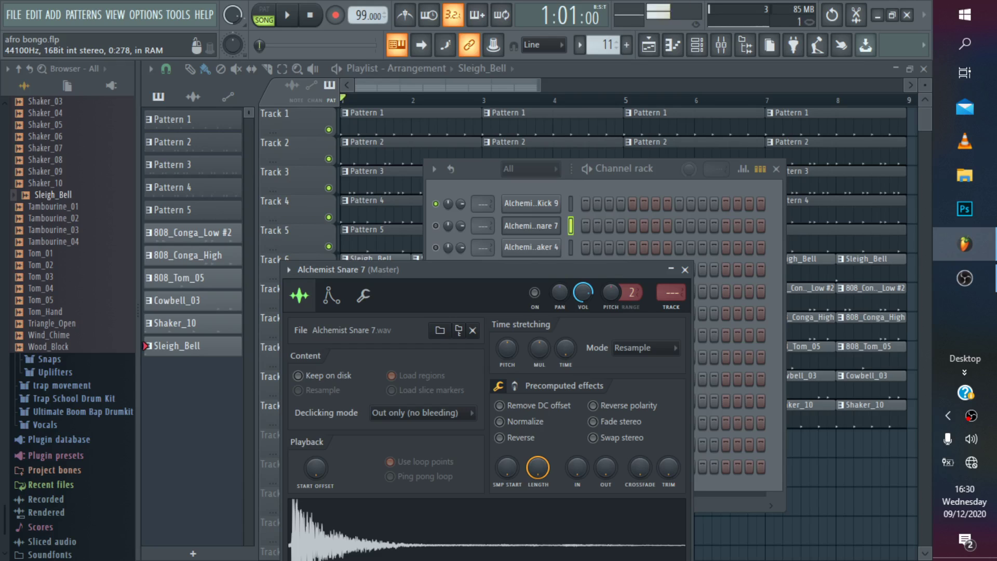
pyautogui.press('F6')
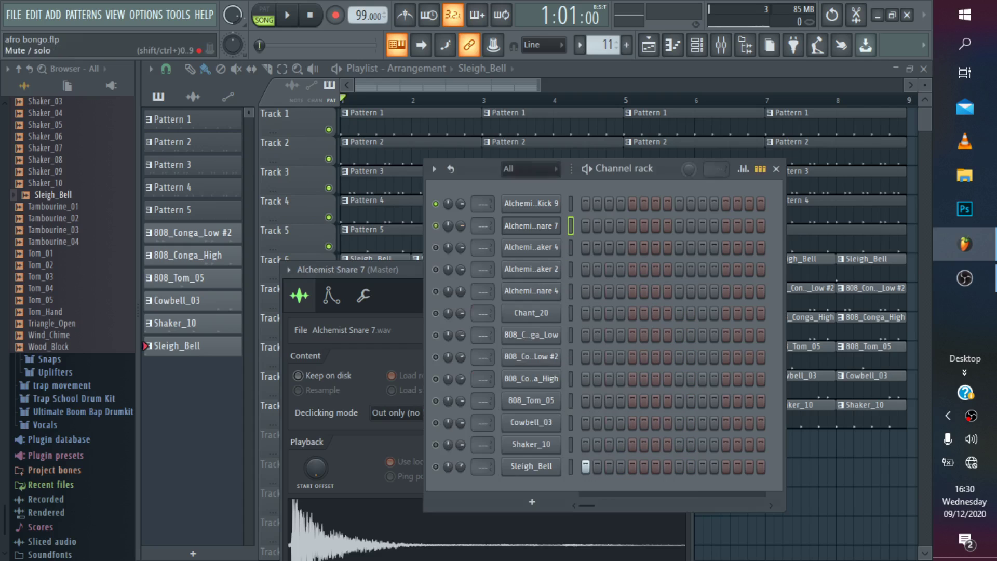
pyautogui.press('space')
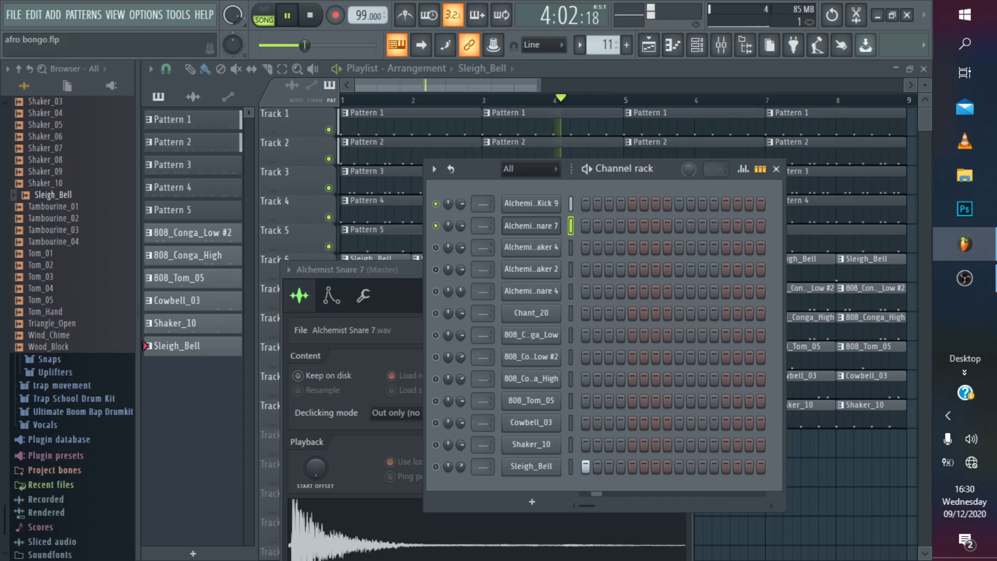
# Unmute the Alchemist Shaker 4 channel, inspect its sample, and play the arrangement with the shaker added.
pyautogui.moveTo(497, 249); pyautogui.dragTo(485, 248)
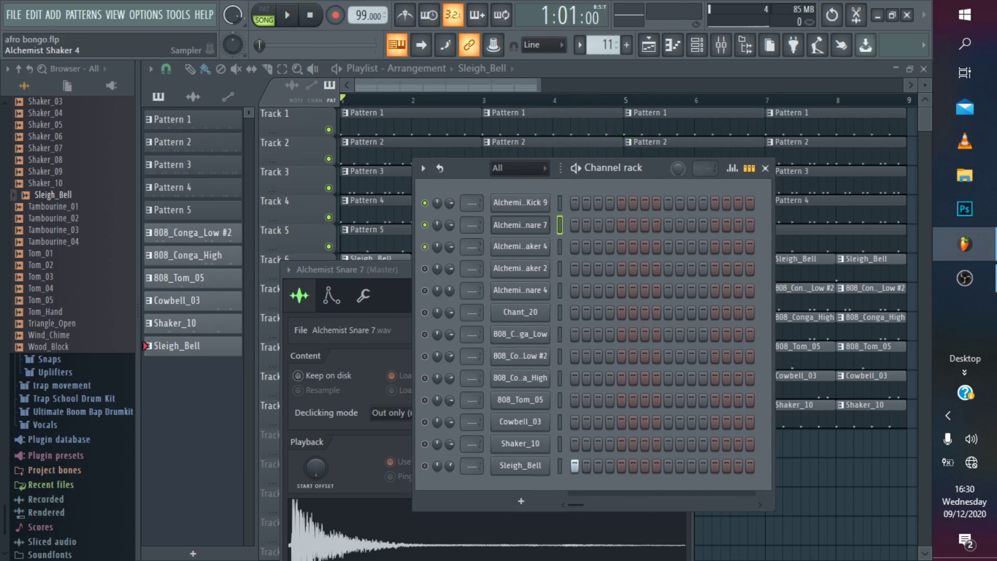
pyautogui.click(520, 246)
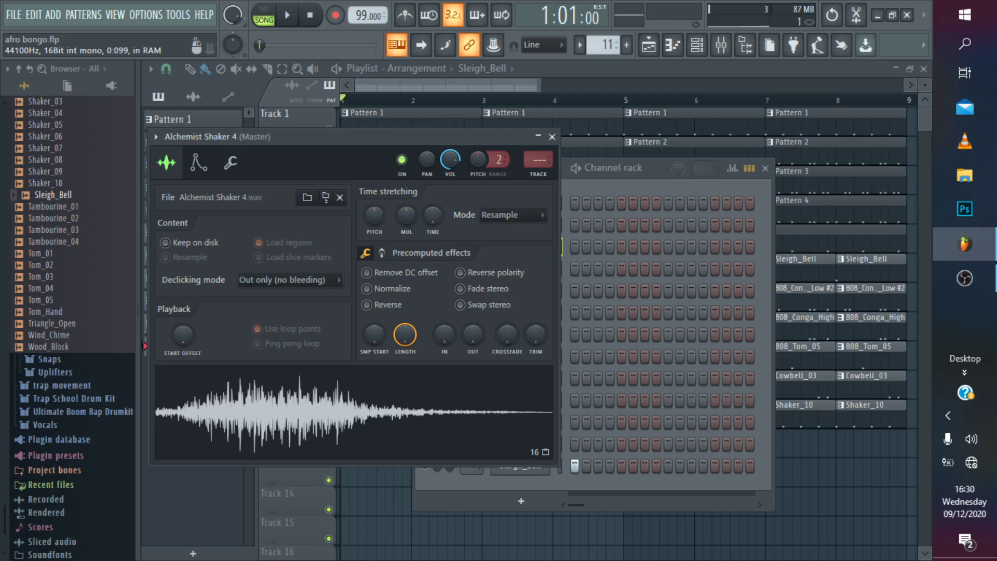
pyautogui.press('Escape')
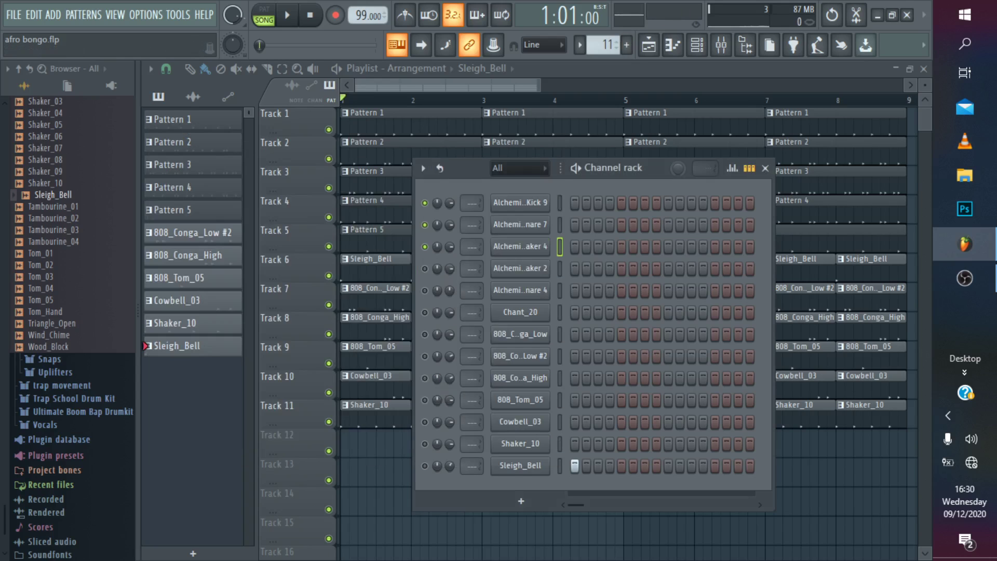
pyautogui.press('space')
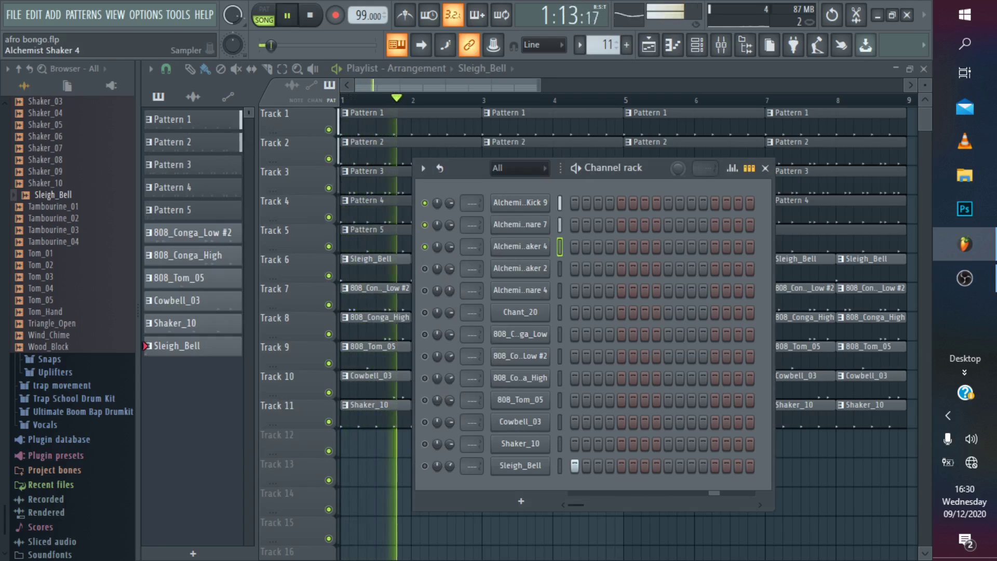
pyautogui.press('space')
pyautogui.click(520, 246)
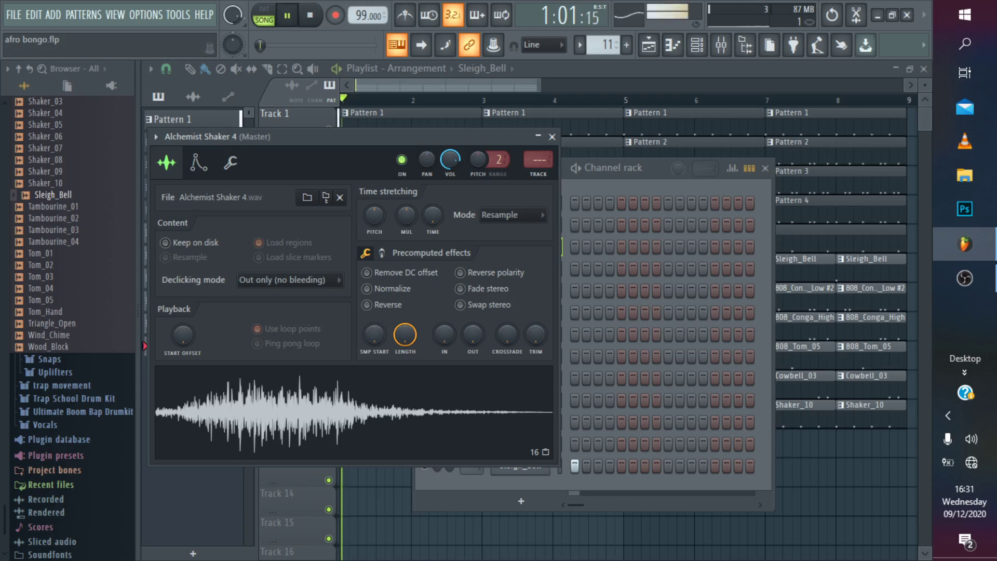
pyautogui.click(551, 136)
pyautogui.press('space')
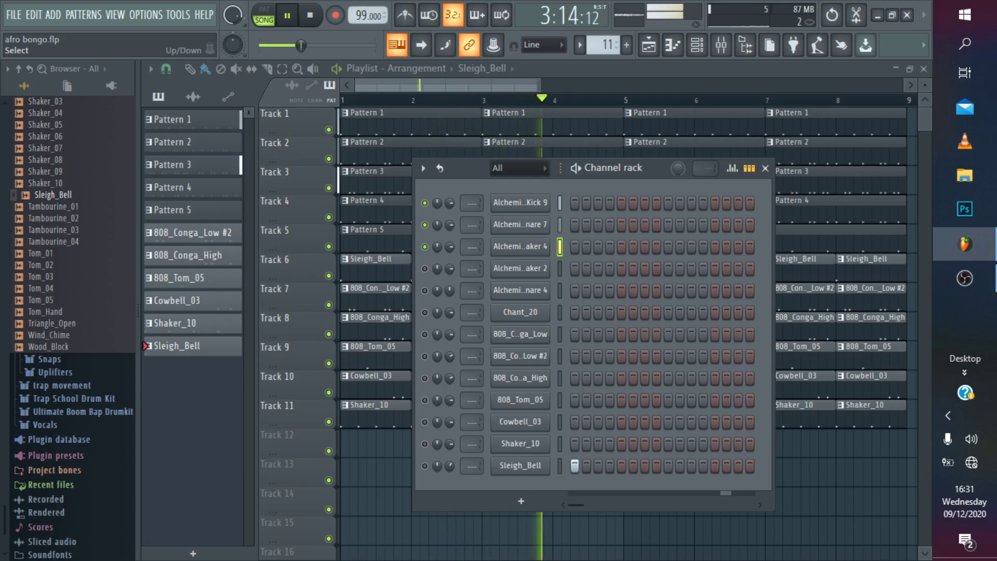
pyautogui.moveTo(623, 168); pyautogui.dragTo(613, 181)
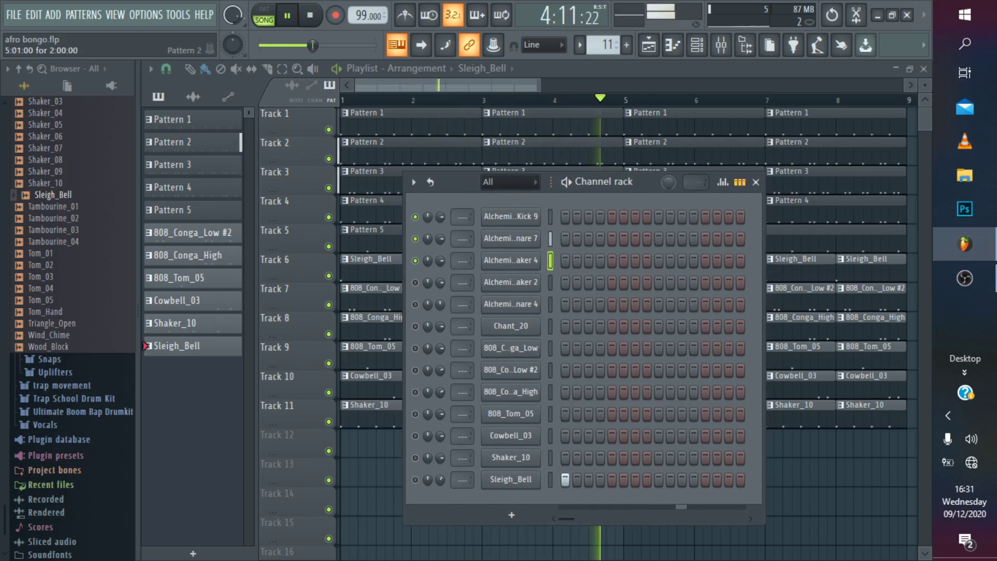
pyautogui.press('space')
# Inspect the Alchemist Shaker 2 sample, unmute its channel in the channel rack, and play the arrangement with it.
pyautogui.click(511, 282)
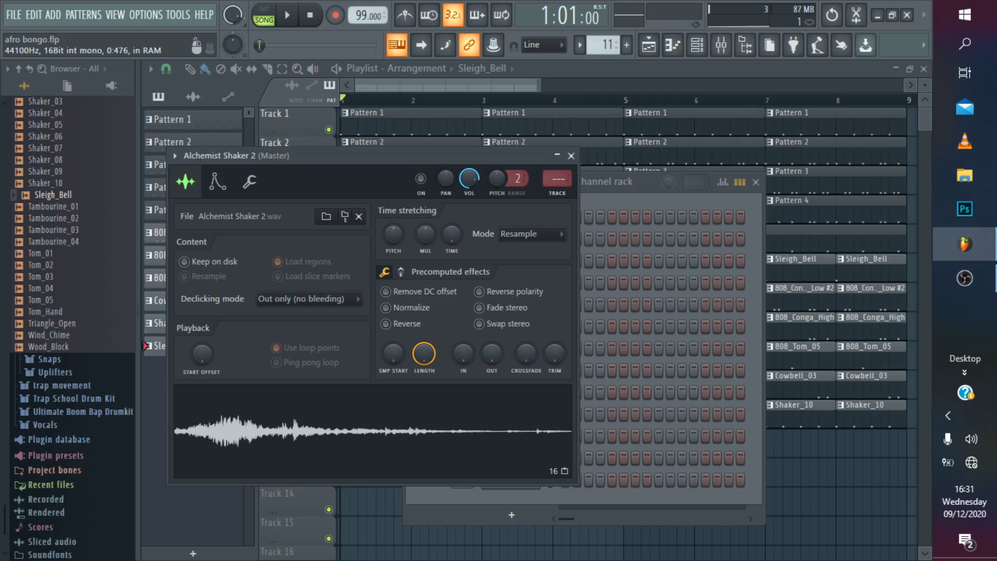
pyautogui.press('Escape')
pyautogui.press('Escape')
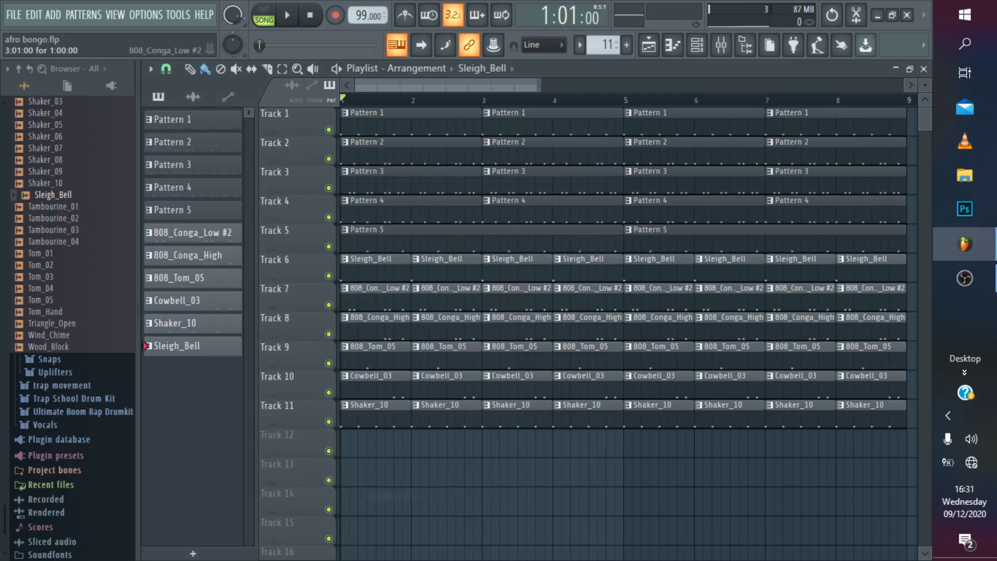
pyautogui.click(696, 45)
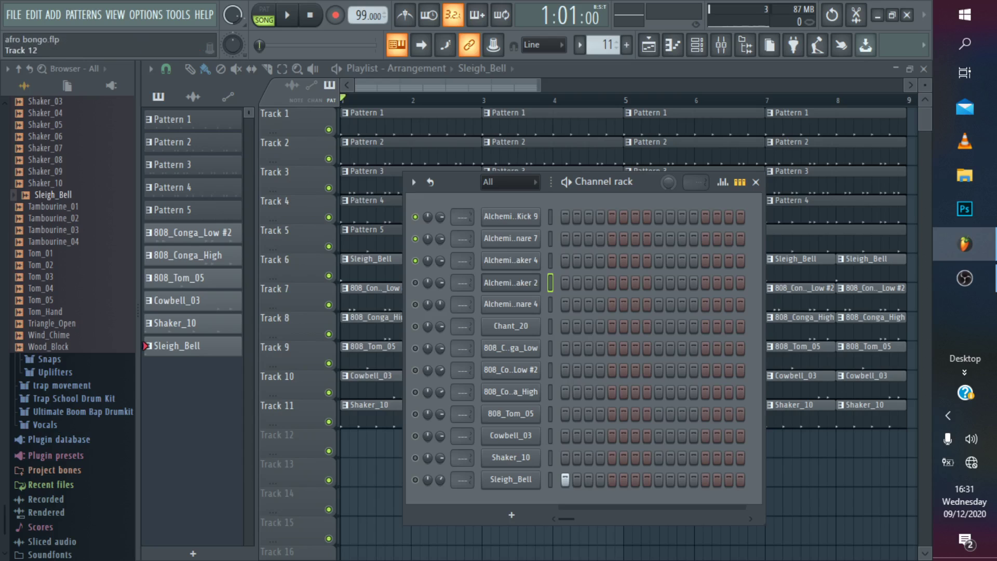
pyautogui.press('space')
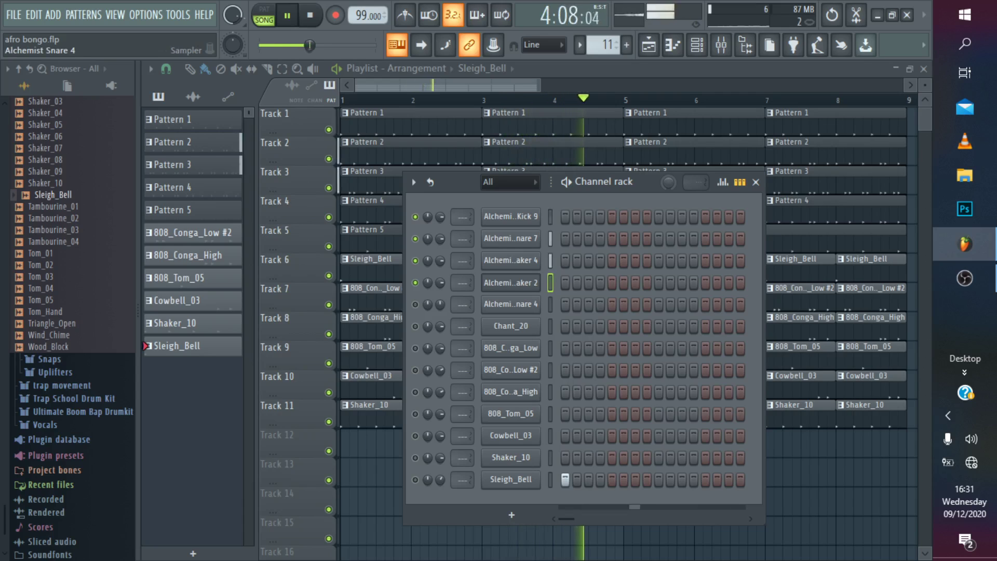
pyautogui.press('space')
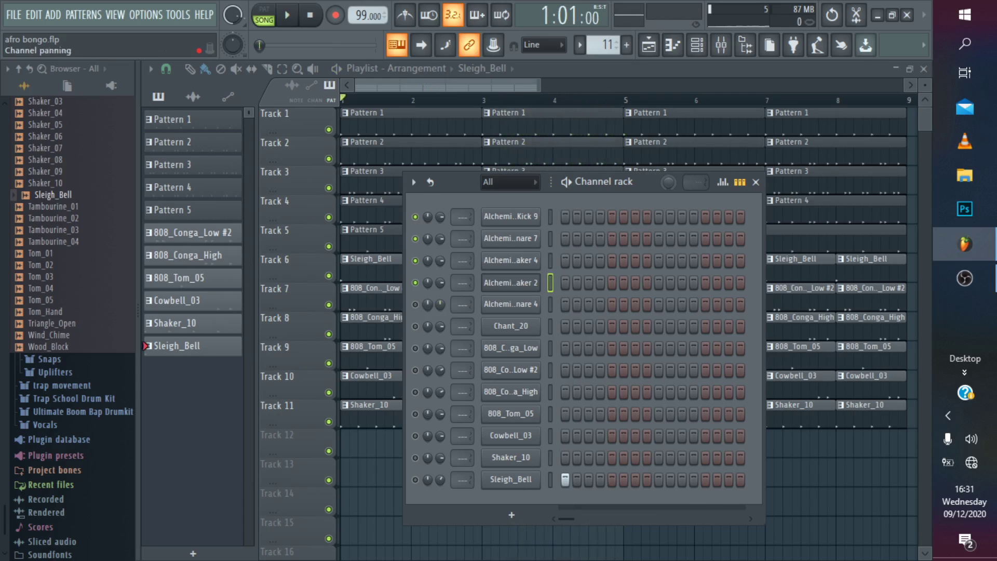
# Inspect the Alchemist Snare 4 sample, then compare the arrangement with its channel muted and unmuted, leaving it unmuted.
pyautogui.click(510, 304)
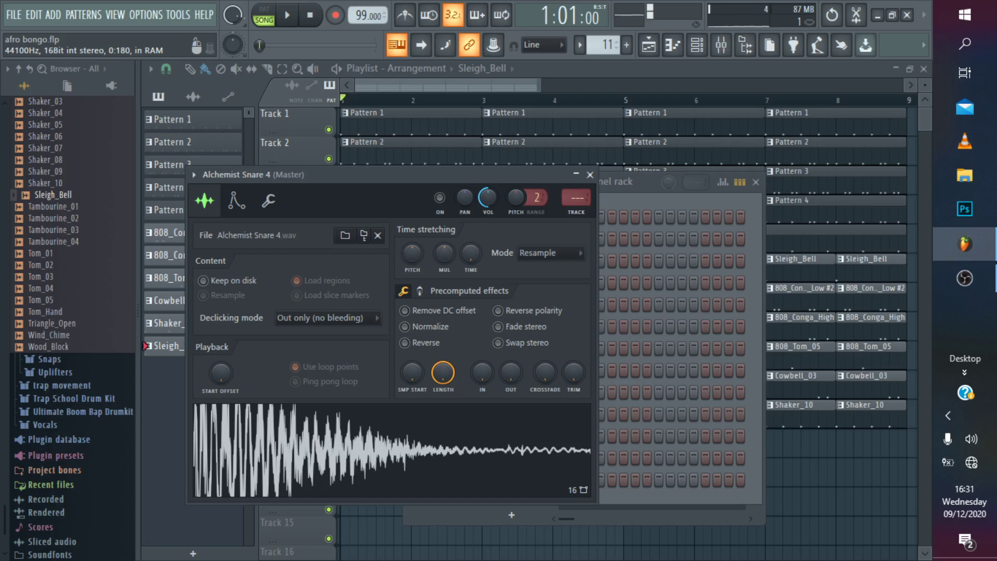
pyautogui.click(590, 175)
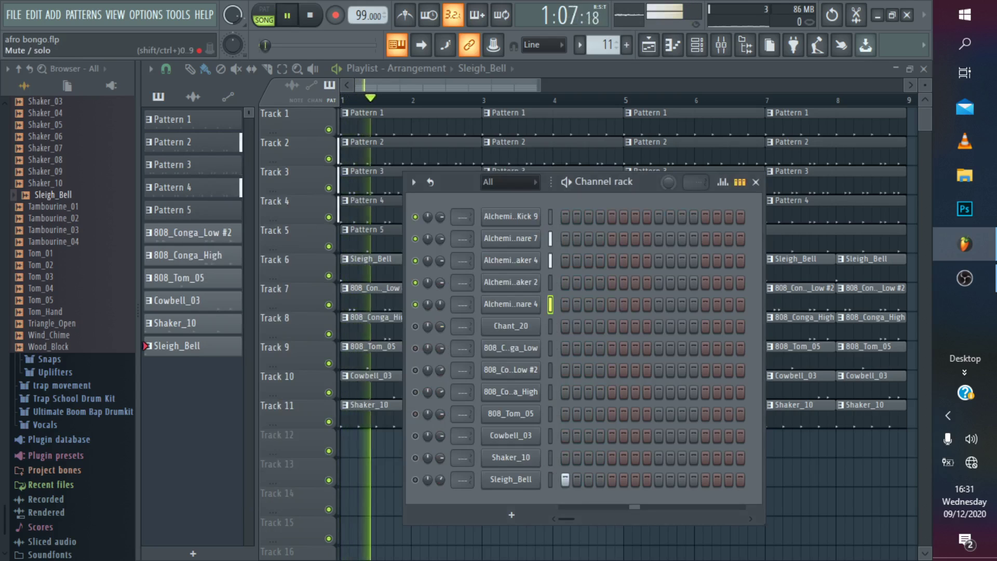
pyautogui.click(415, 304)
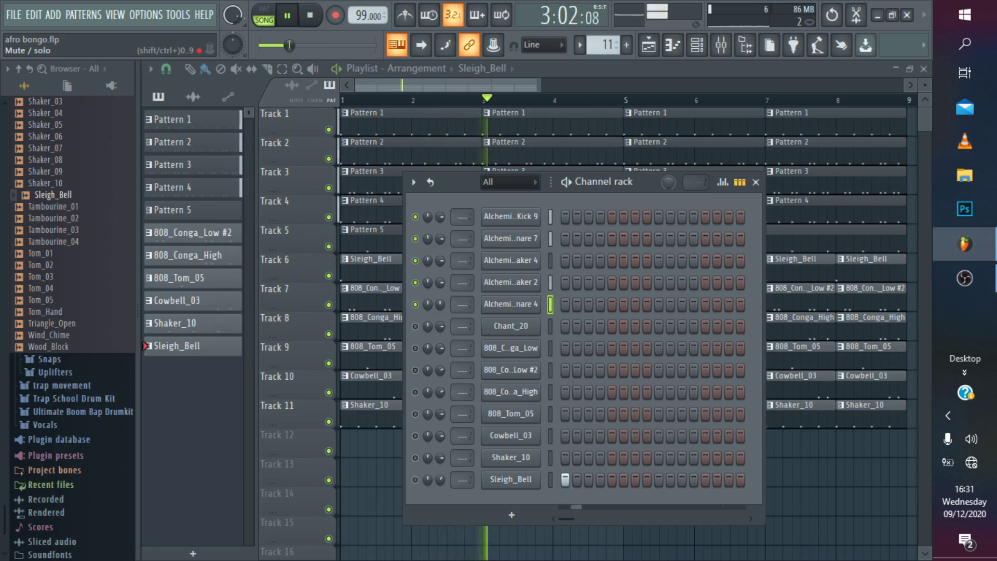
pyautogui.click(414, 304)
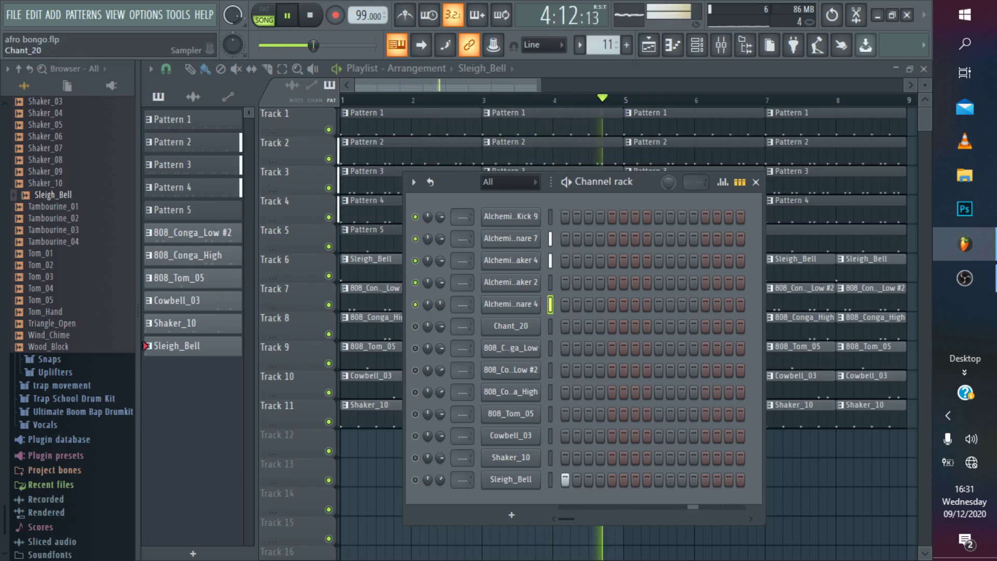
pyautogui.press('space')
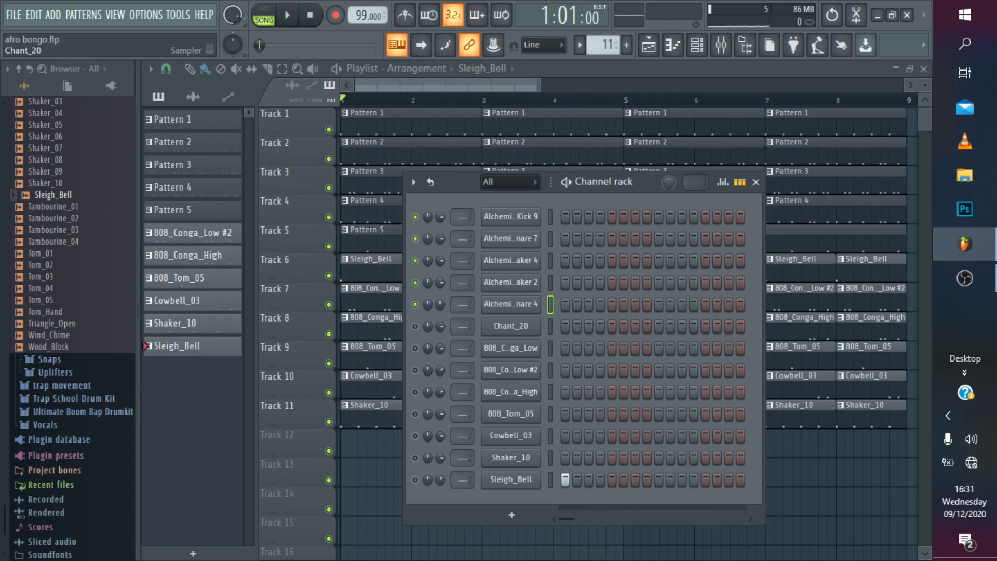
# Inspect the Chant_20 sample, unmute its channel, and play the arrangement with the chant added.
pyautogui.click(511, 326)
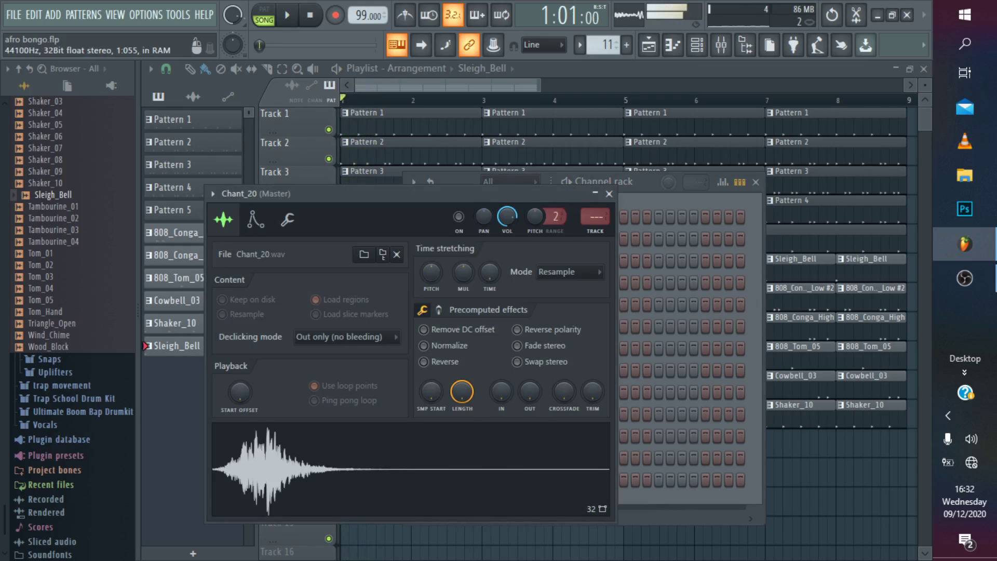
pyautogui.click(609, 194)
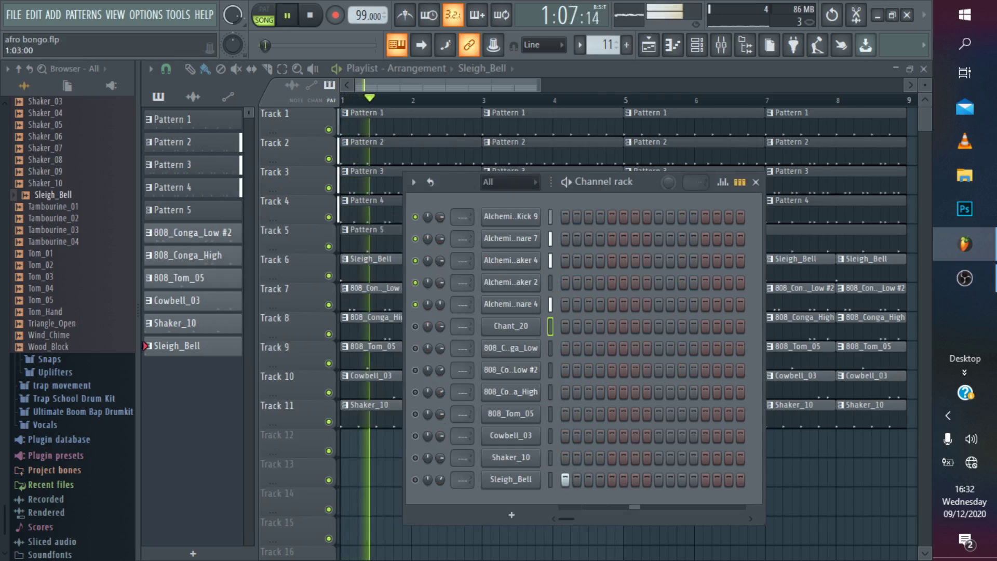
pyautogui.press('space')
pyautogui.press('space')
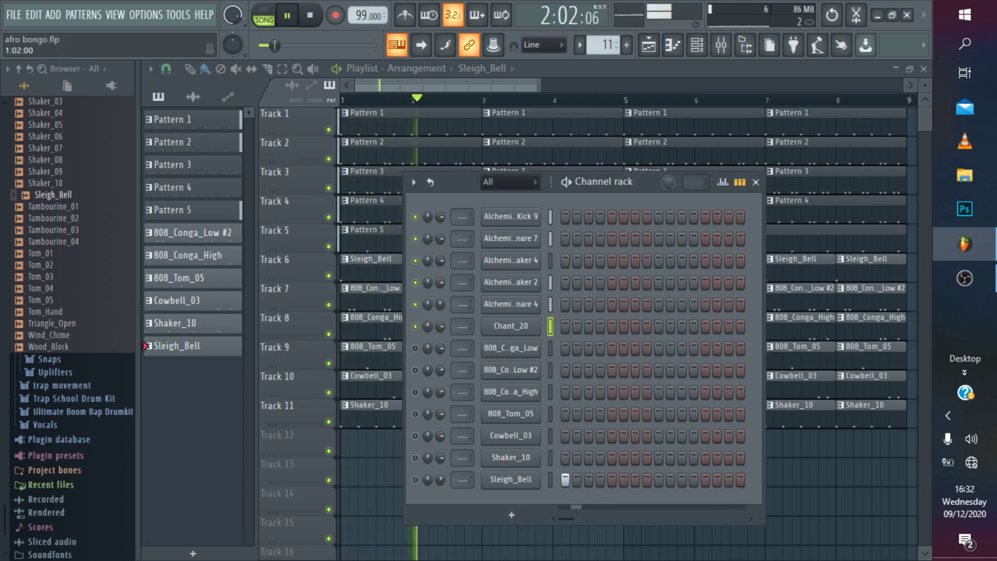
pyautogui.moveTo(551, 181); pyautogui.dragTo(400, 217)
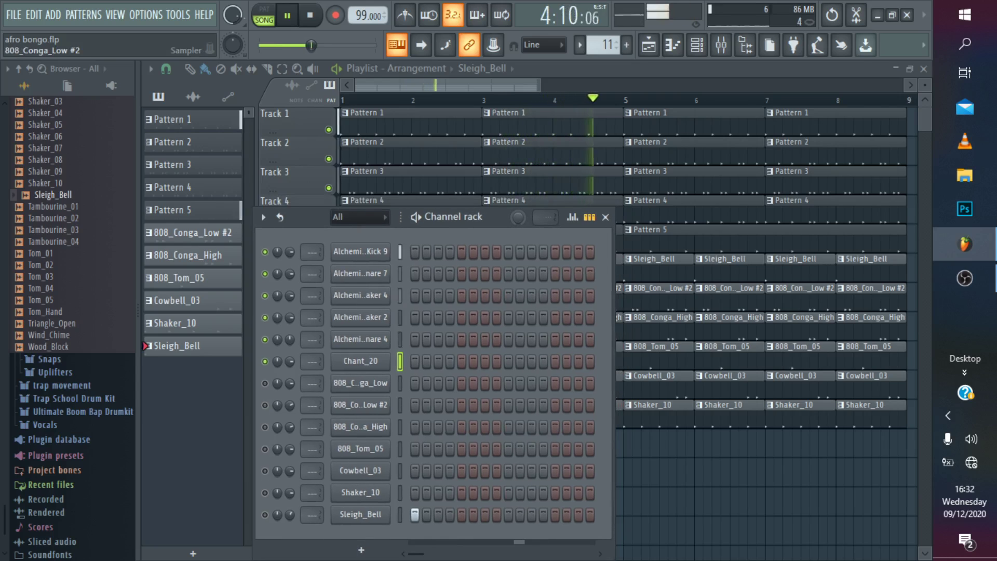
pyautogui.press('space')
# Inspect the 808_Conga_Low sample, unmute its channel, and play the arrangement with the channel rack moved clear of the first clips.
pyautogui.click(360, 383)
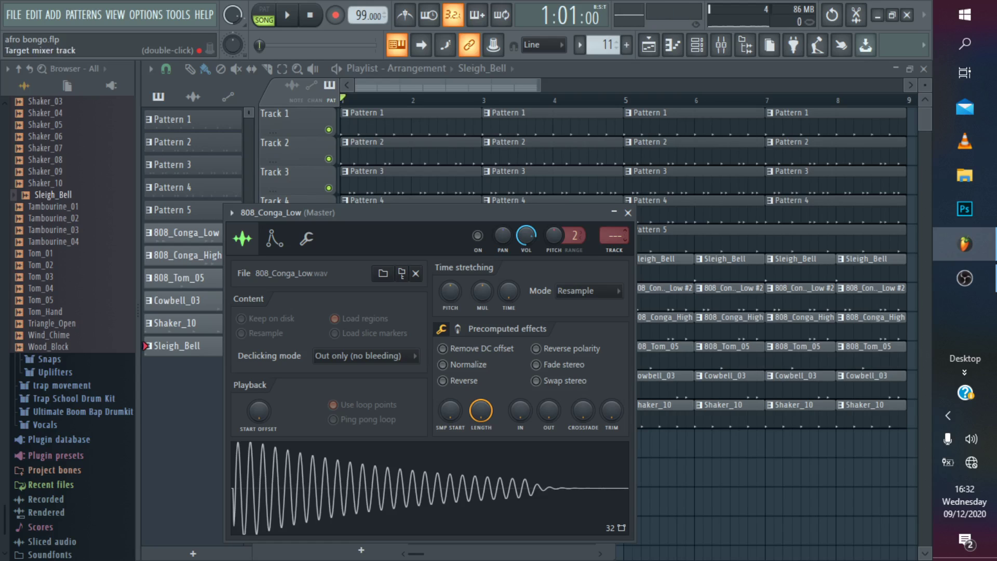
pyautogui.click(627, 212)
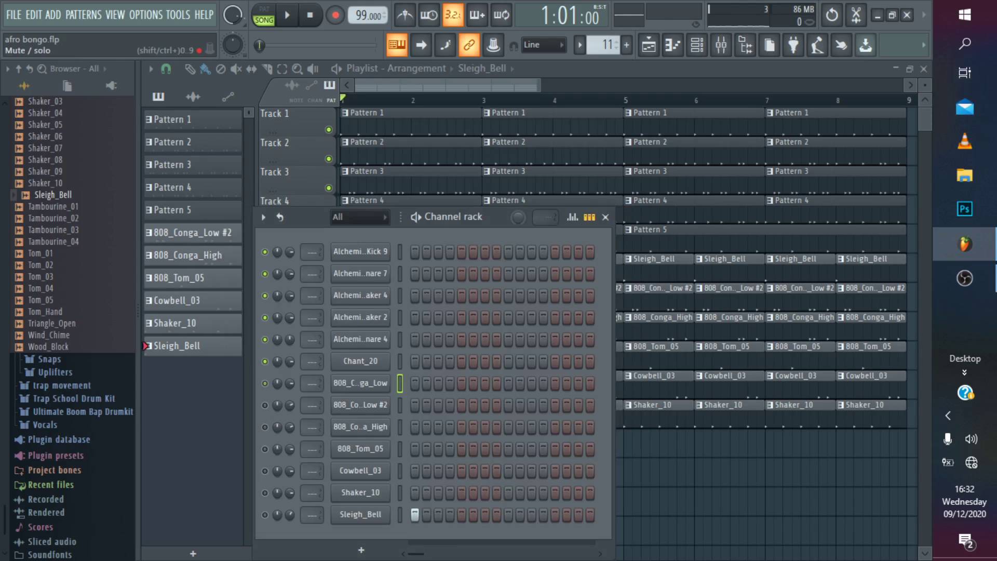
pyautogui.press('space')
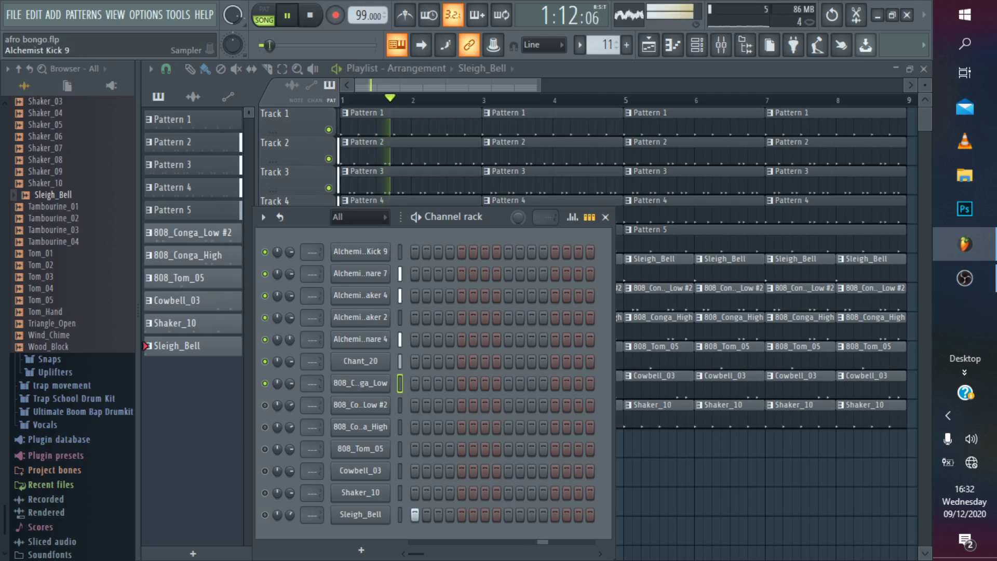
pyautogui.moveTo(493, 216); pyautogui.dragTo(718, 238)
pyautogui.press('space')
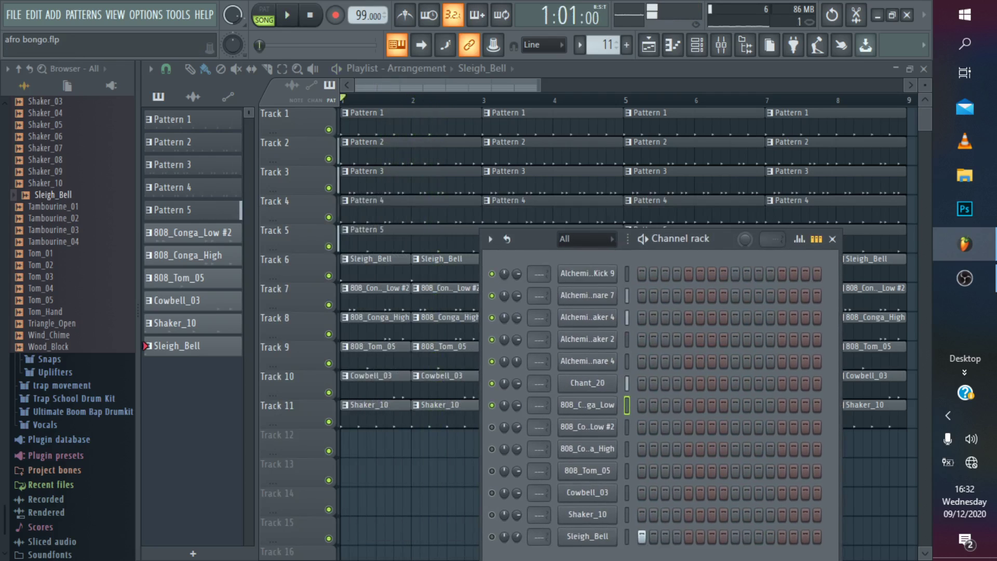
# Replay the beginning of the arrangement and recheck the 808_Conga_Low channel's sample settings.
pyautogui.press('space')
pyautogui.press('space')
pyautogui.press('space')
pyautogui.press('space')
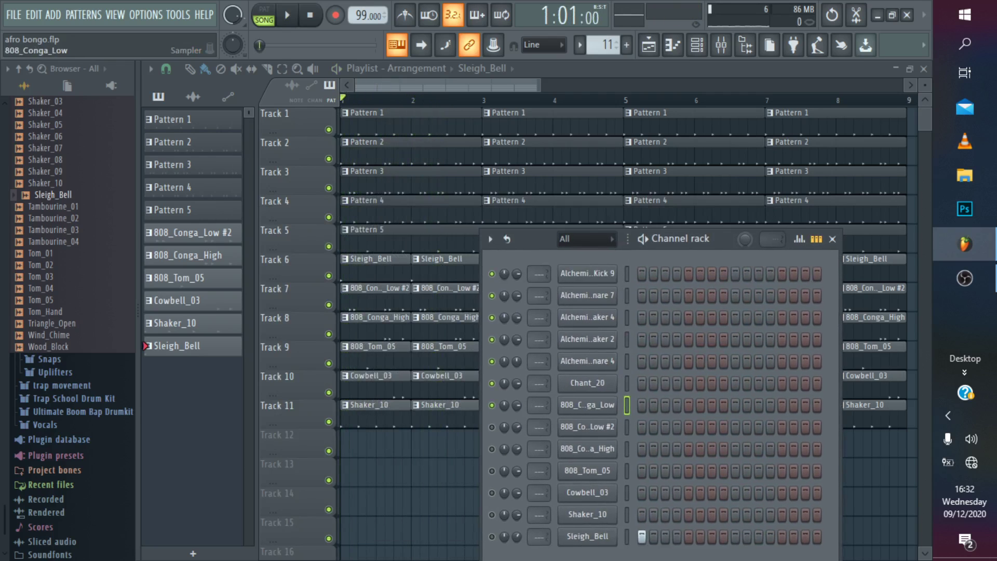
pyautogui.click(585, 405)
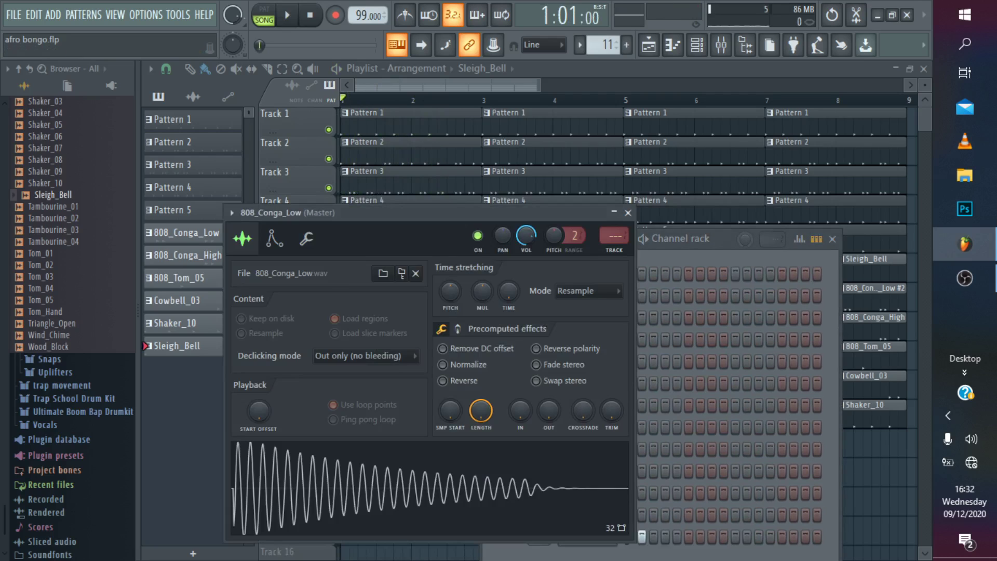
pyautogui.click(628, 213)
pyautogui.press('space')
pyautogui.press('space')
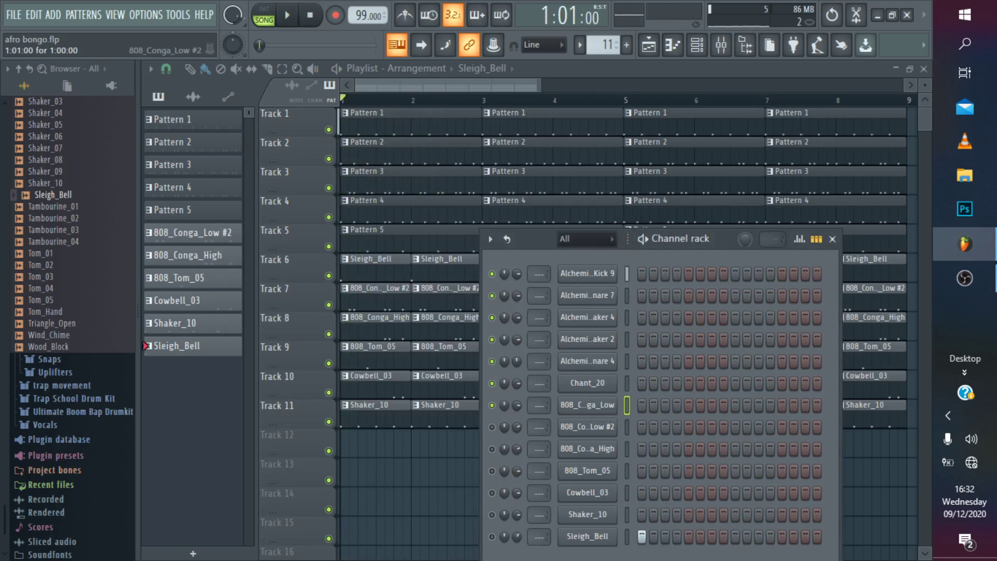
pyautogui.press('space')
pyautogui.press('space')
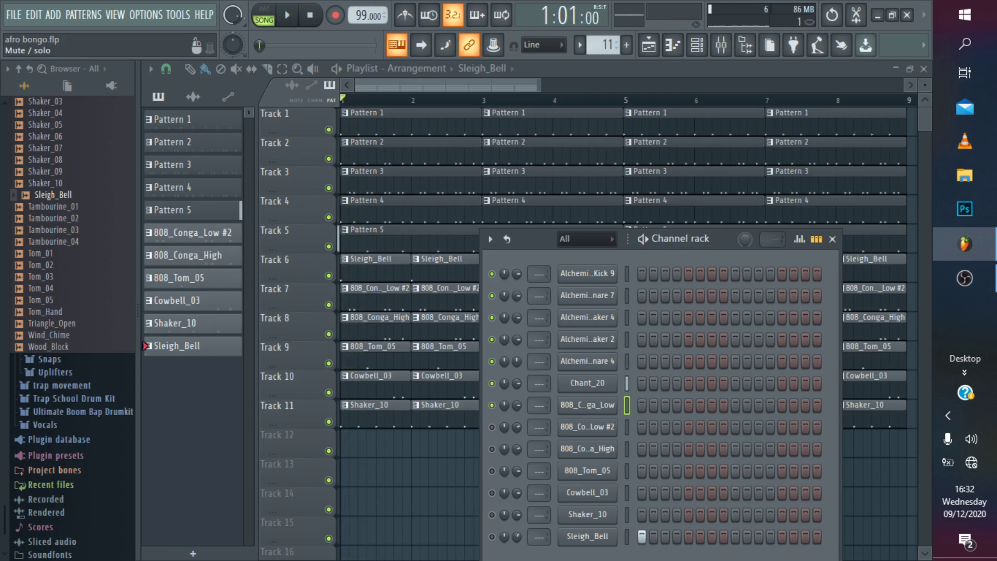
# Open the first 808_Conga_Low #2 clip on Track 7 in the piano roll and audition its C5 sound.
pyautogui.click(357, 307)
pyautogui.press('space')
pyautogui.press('space')
pyautogui.doubleClick(357, 306)
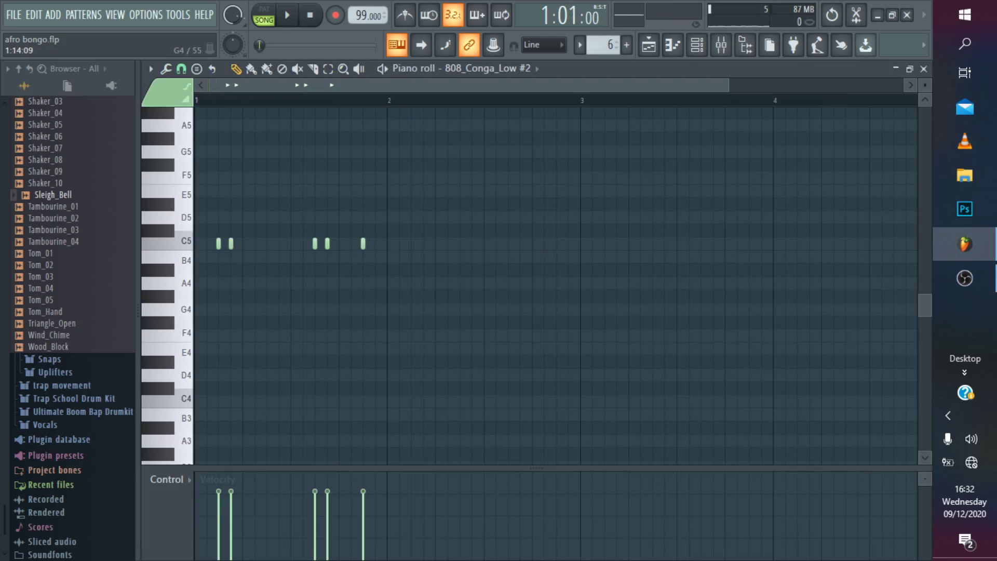
pyautogui.press('space')
pyautogui.press('space')
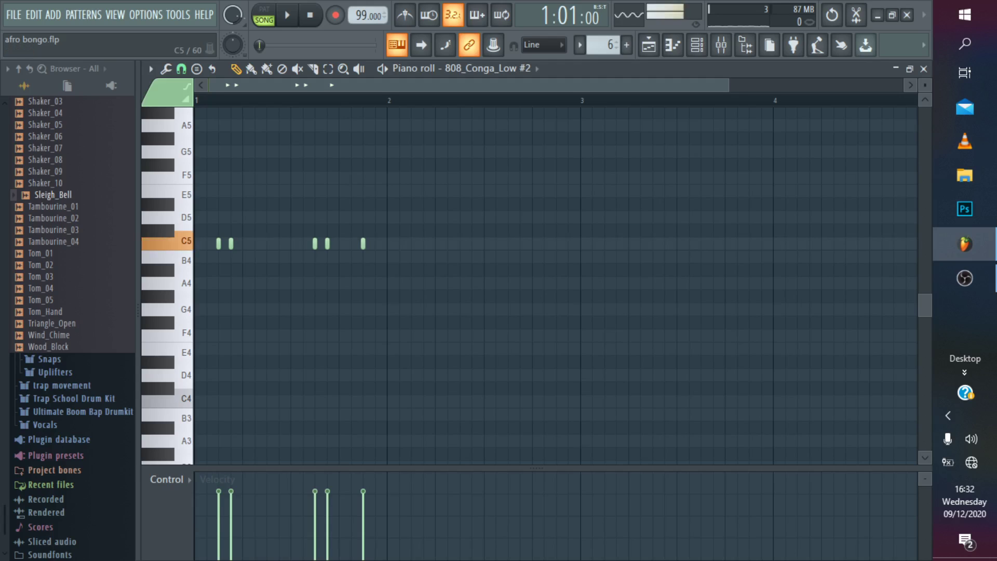
# Show the channel rack over the piano roll, unmute the 808_Conga_Low #2 channel, and play its pattern.
pyautogui.press('space')
pyautogui.press('space')
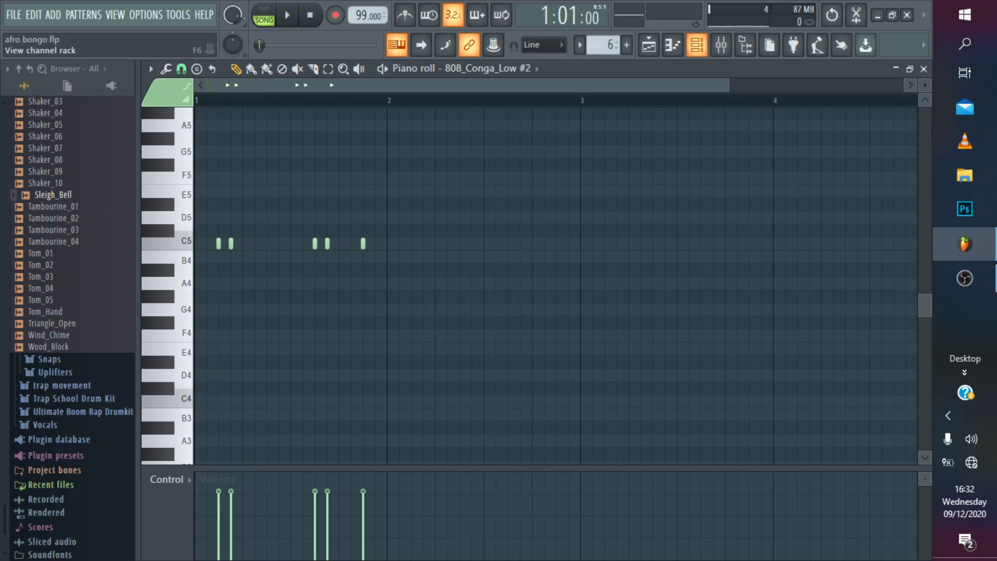
pyautogui.click(697, 46)
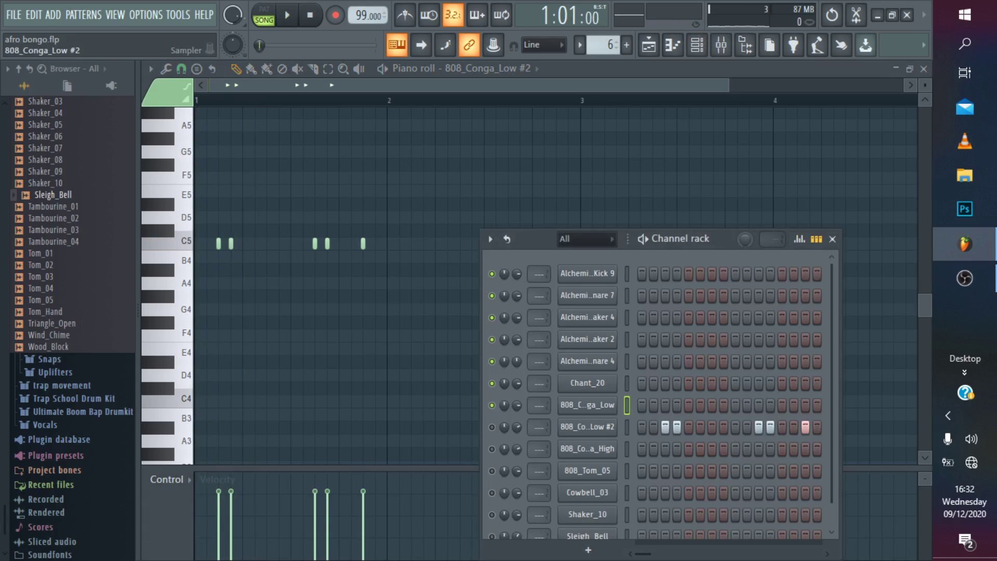
pyautogui.press('space')
pyautogui.press('space')
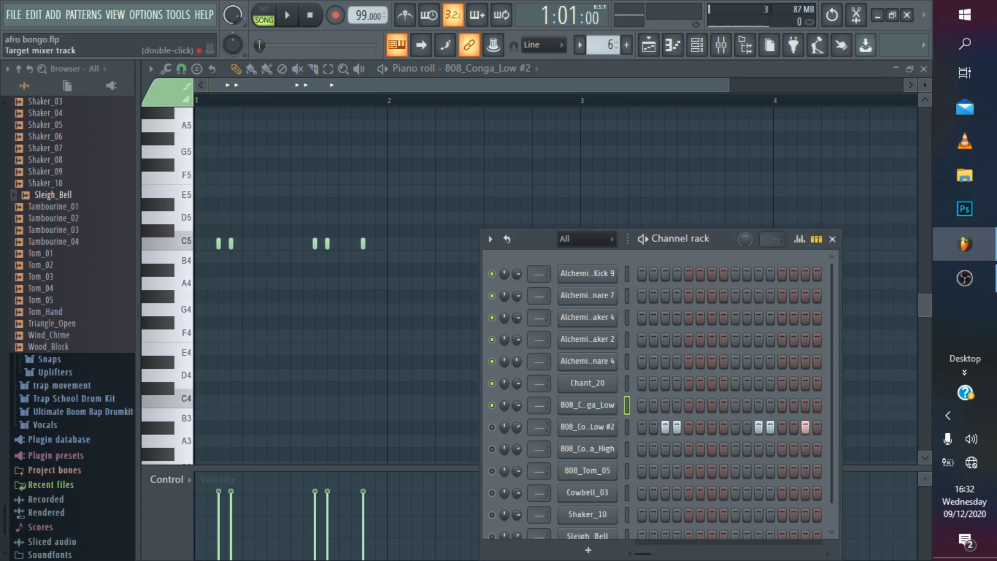
pyautogui.press('space')
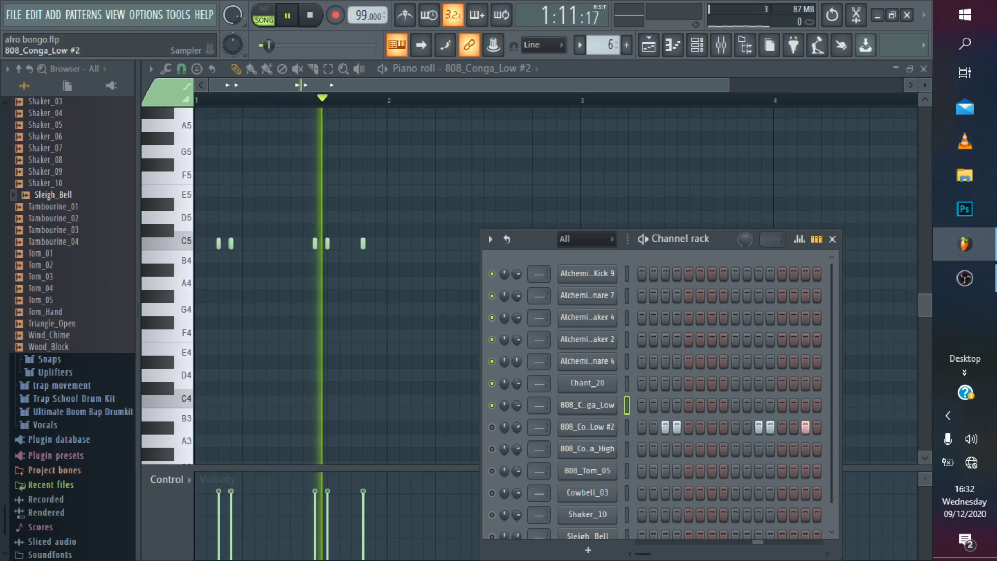
pyautogui.press('space')
pyautogui.press('space')
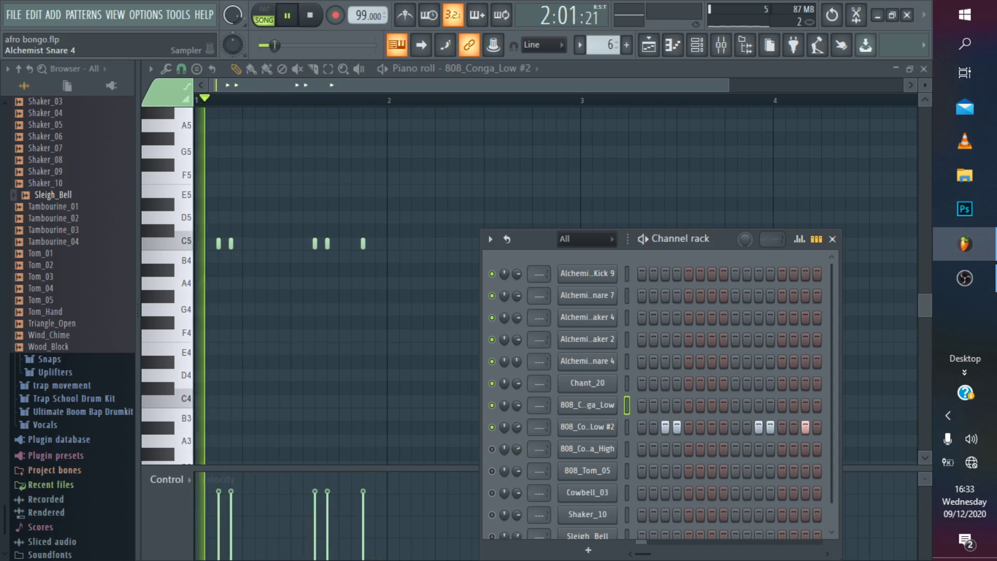
# Mute the first 808_Conga_Low channel and return to the playlist to replay the arrangement with all tracks enabled.
pyautogui.press('space')
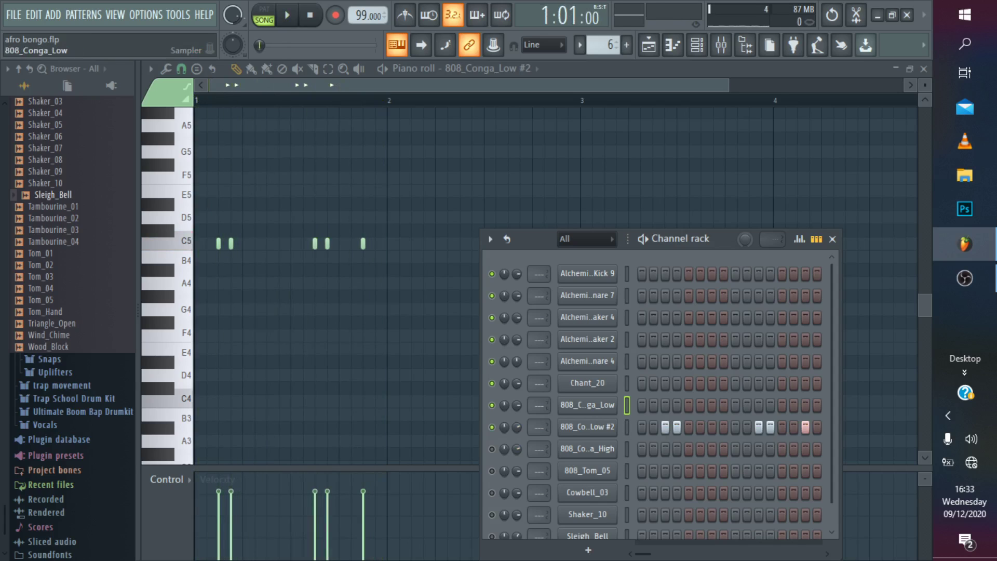
pyautogui.press('space')
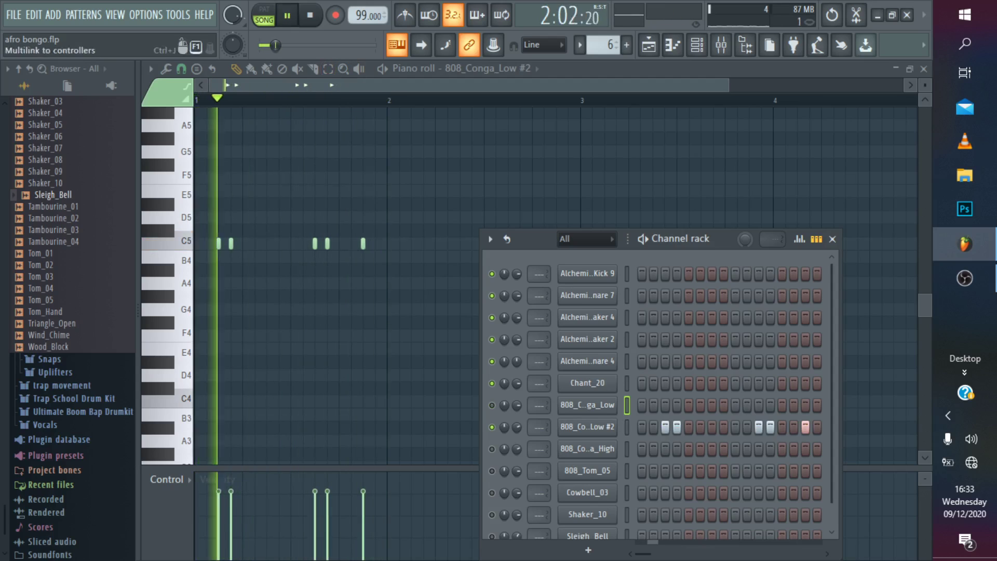
pyautogui.click(648, 45)
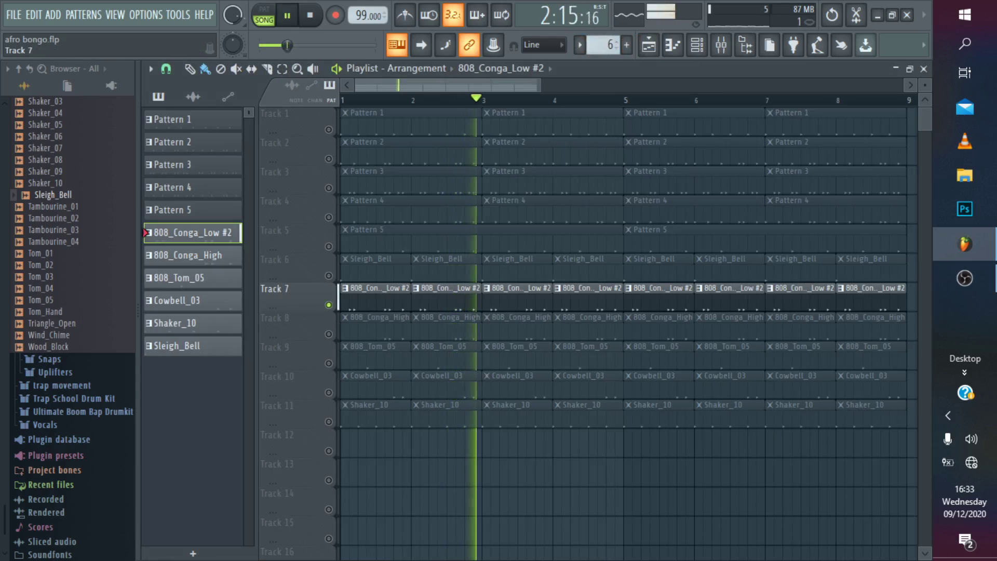
pyautogui.press('space')
pyautogui.press('space')
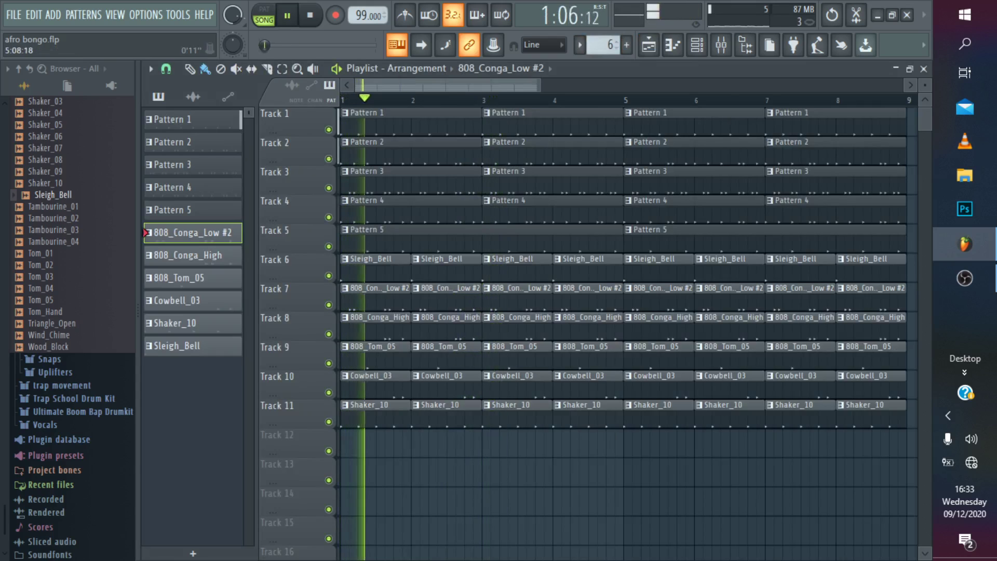
# Inspect the 808_Conga_High sample from the channel rack, unmute its channel, and play the arrangement with the high conga added.
pyautogui.click(697, 45)
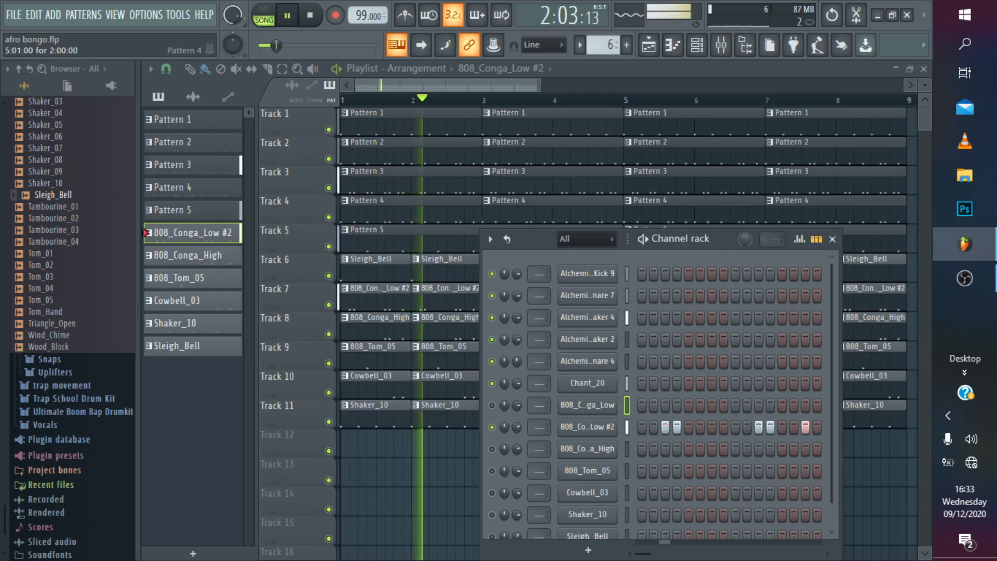
pyautogui.moveTo(571, 238); pyautogui.dragTo(375, 182)
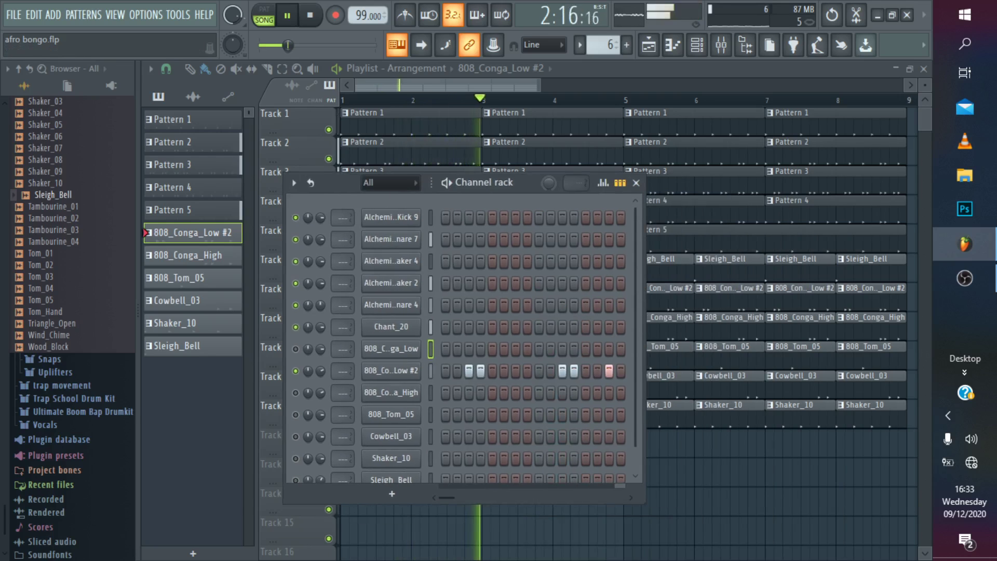
pyautogui.press('space')
pyautogui.click(391, 393)
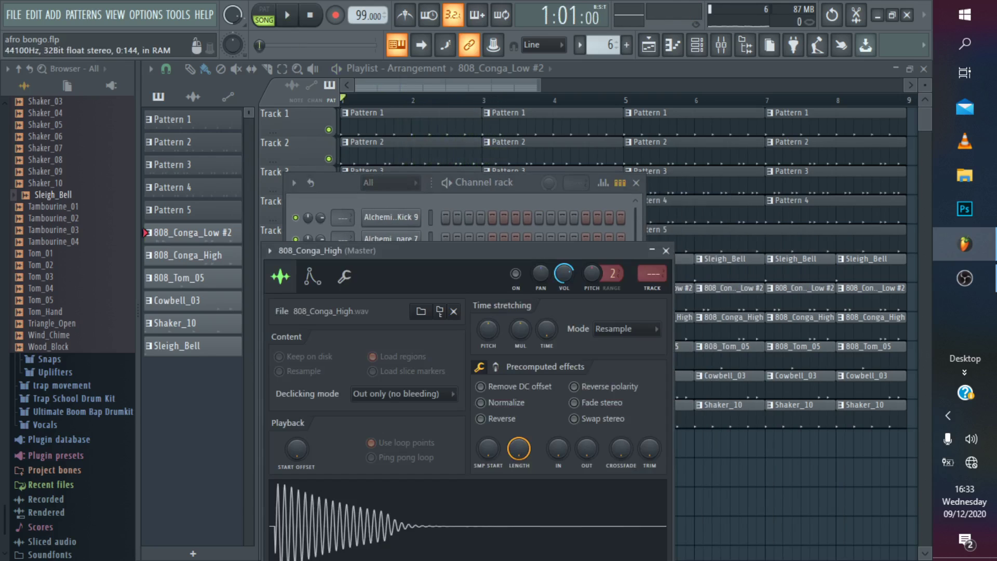
pyautogui.press('space')
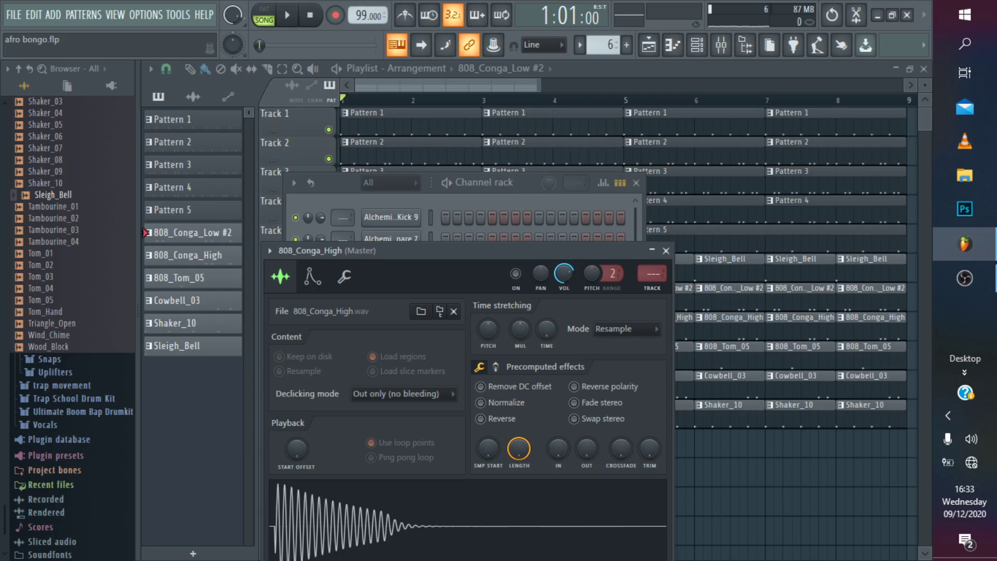
pyautogui.press('space')
pyautogui.click(666, 251)
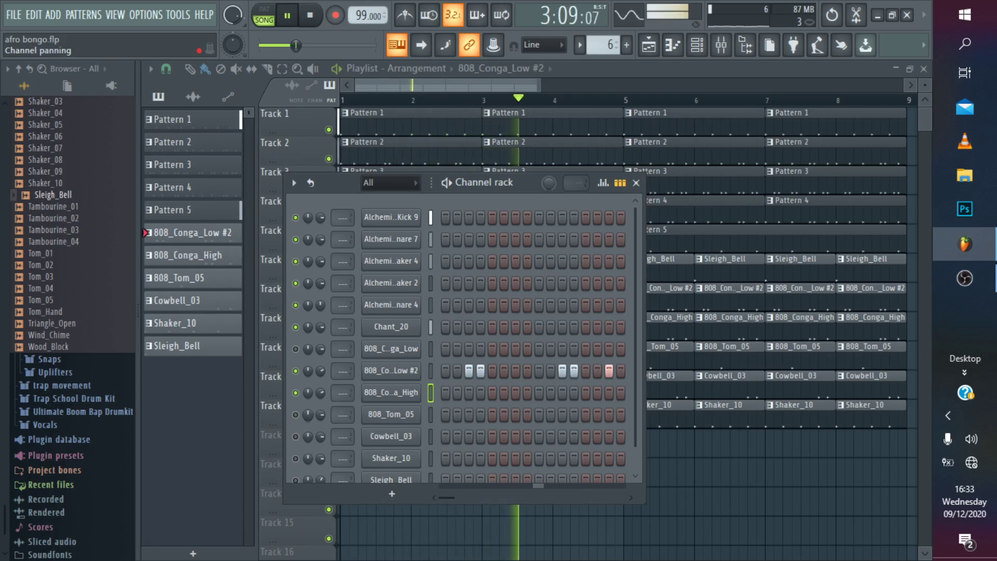
pyautogui.press('space')
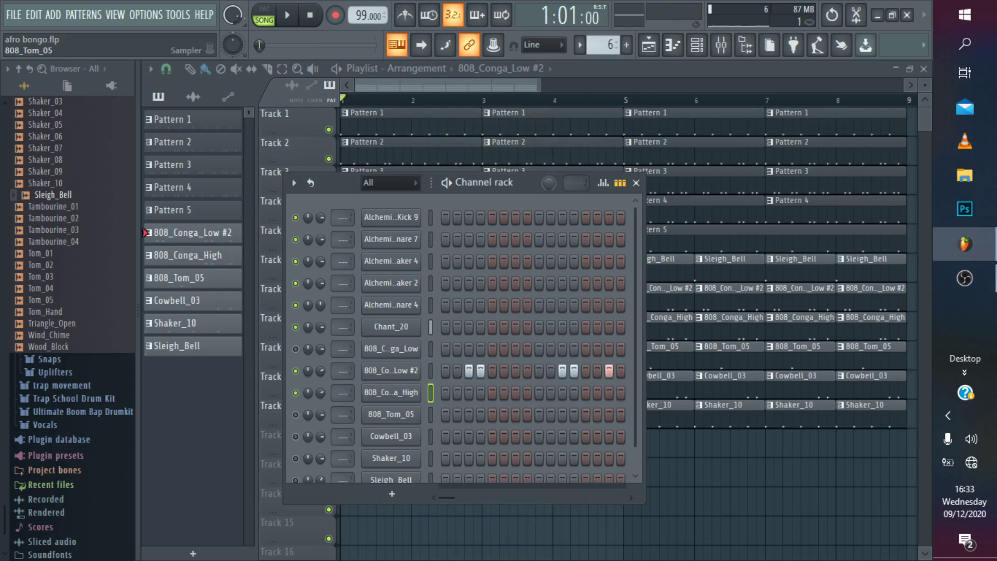
# Inspect the 808_Tom_05 sample, unmute its channel, and play the arrangement with the tom added.
pyautogui.click(391, 414)
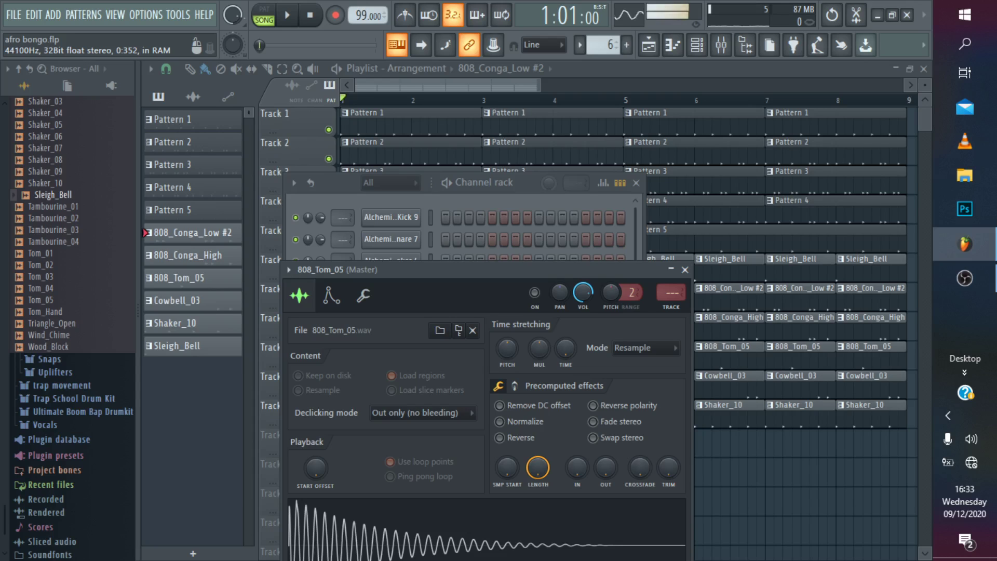
pyautogui.press('space')
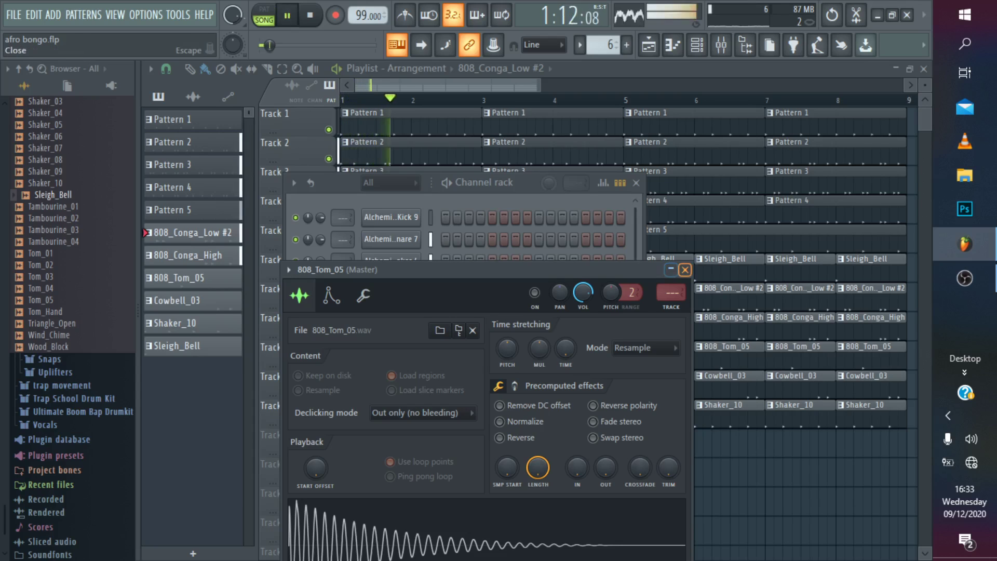
pyautogui.click(684, 269)
pyautogui.press('space')
pyautogui.press('space')
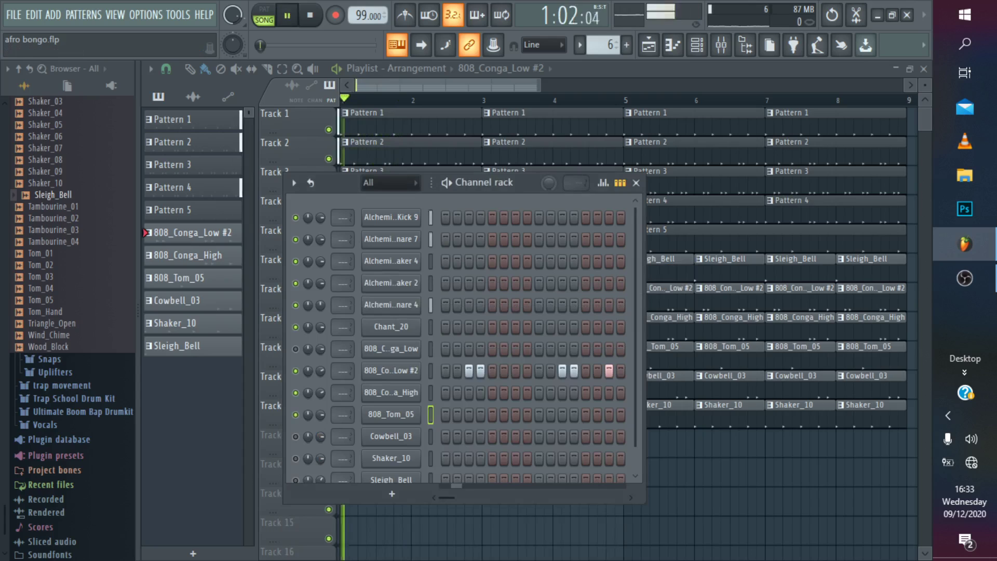
pyautogui.press('space')
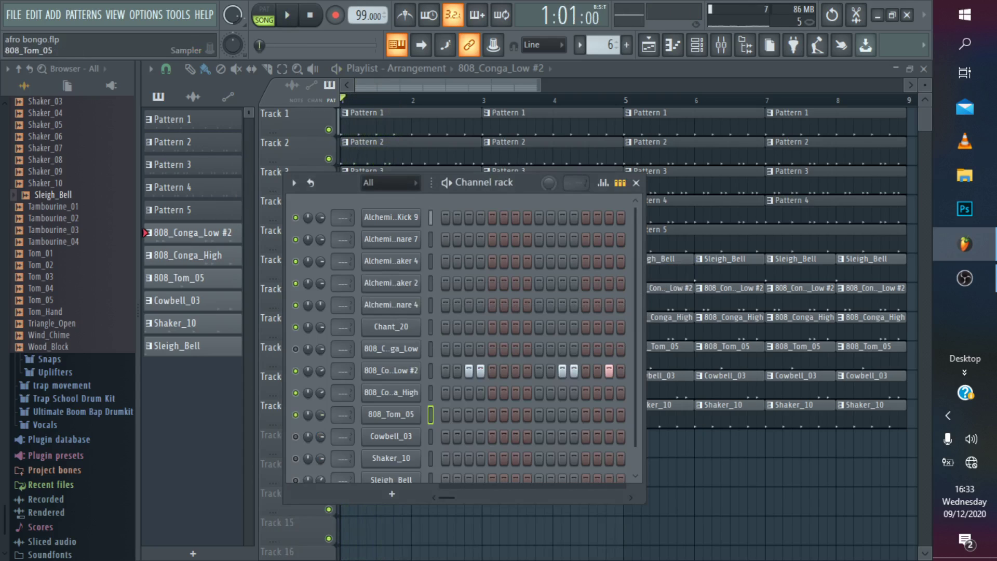
# Recheck the 808_Tom_05 channel's sample settings and replay the start of the arrangement.
pyautogui.click(390, 414)
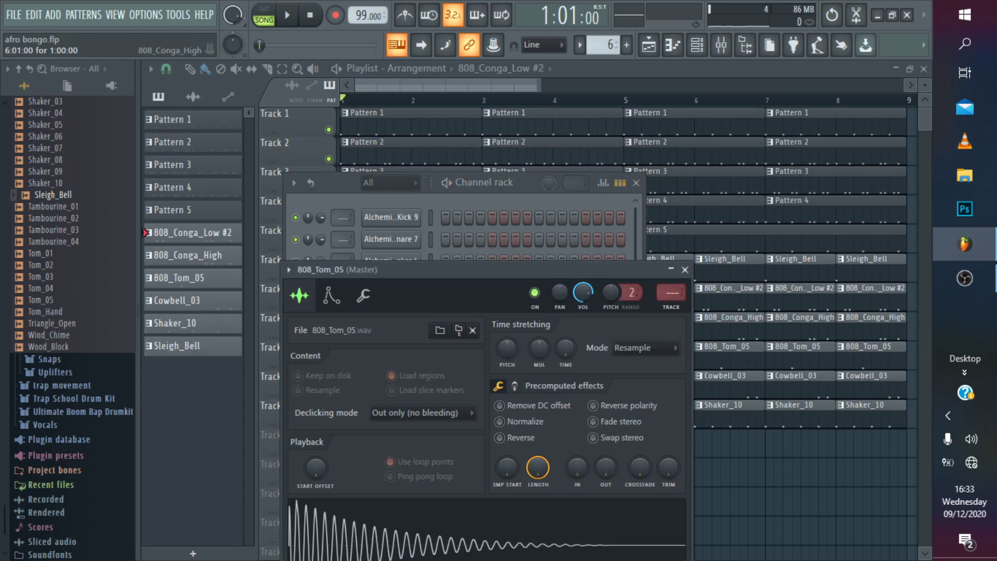
pyautogui.click(684, 269)
pyautogui.press('space')
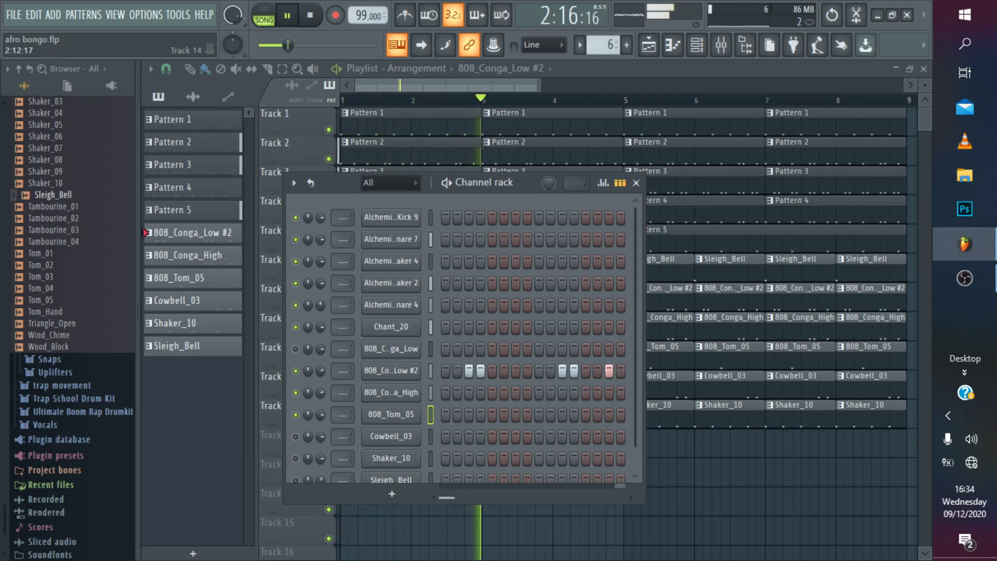
pyautogui.press('space')
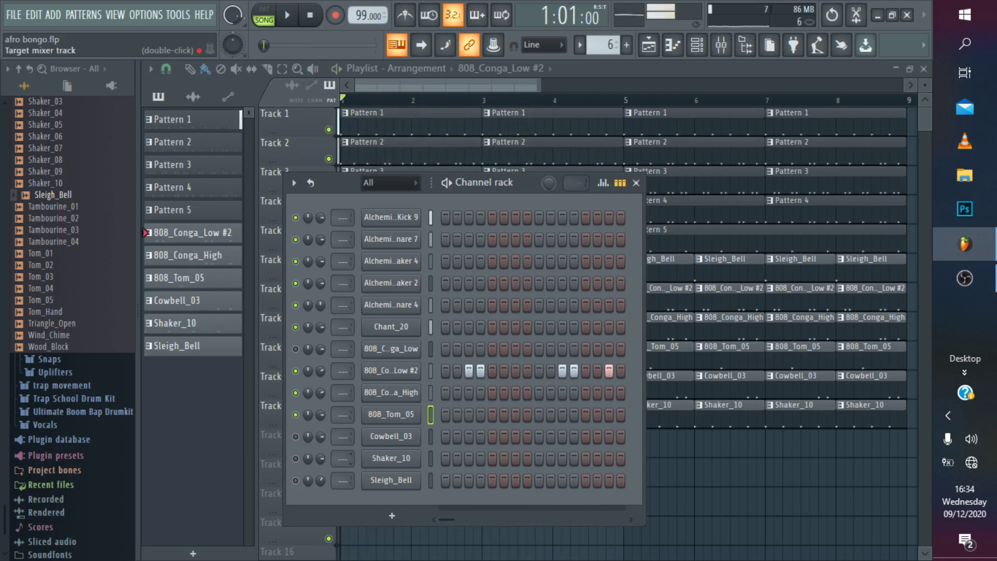
# Inspect the Cowbell_03 sample, unmute its channel, and play the arrangement with the cowbell added.
pyautogui.click(390, 436)
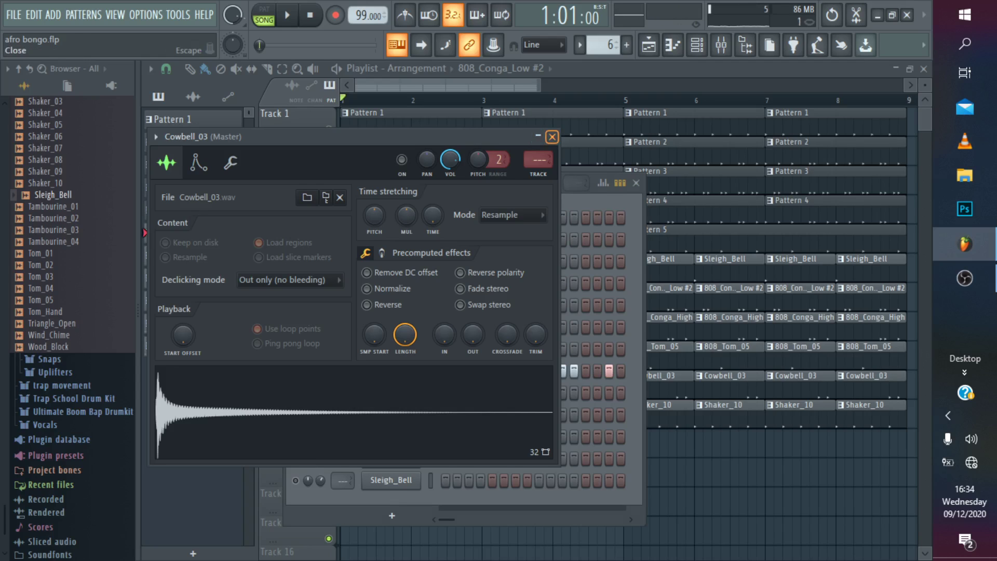
pyautogui.click(538, 137)
pyautogui.press('space')
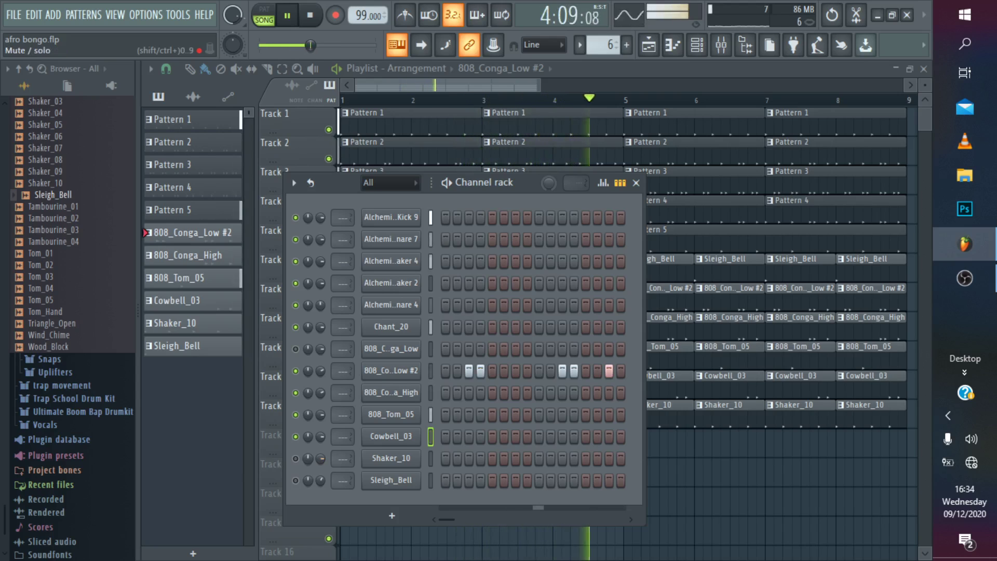
# Unmute the Shaker_10 channel, inspect its sample, and play the arrangement with the shaker added.
pyautogui.press('space')
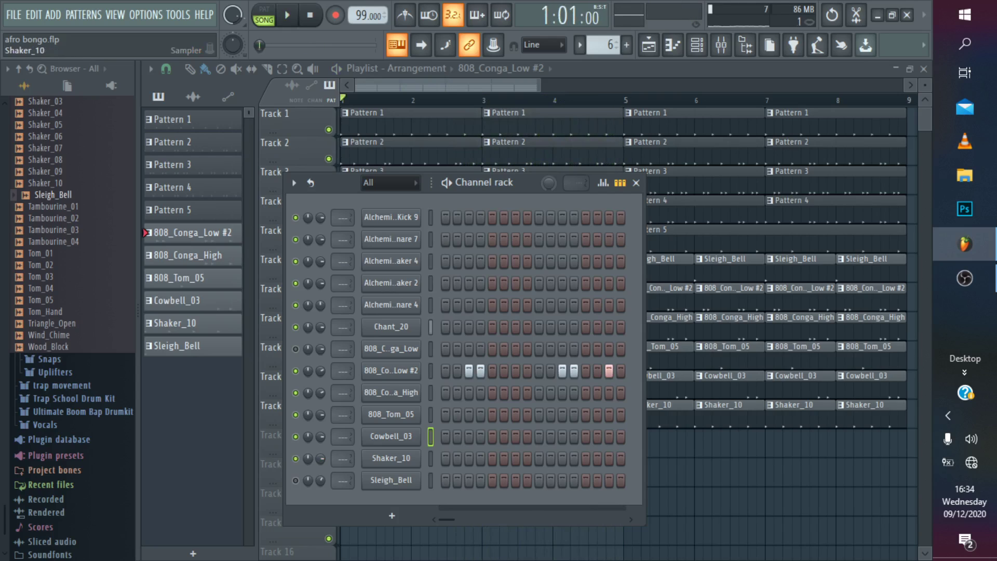
pyautogui.click(390, 458)
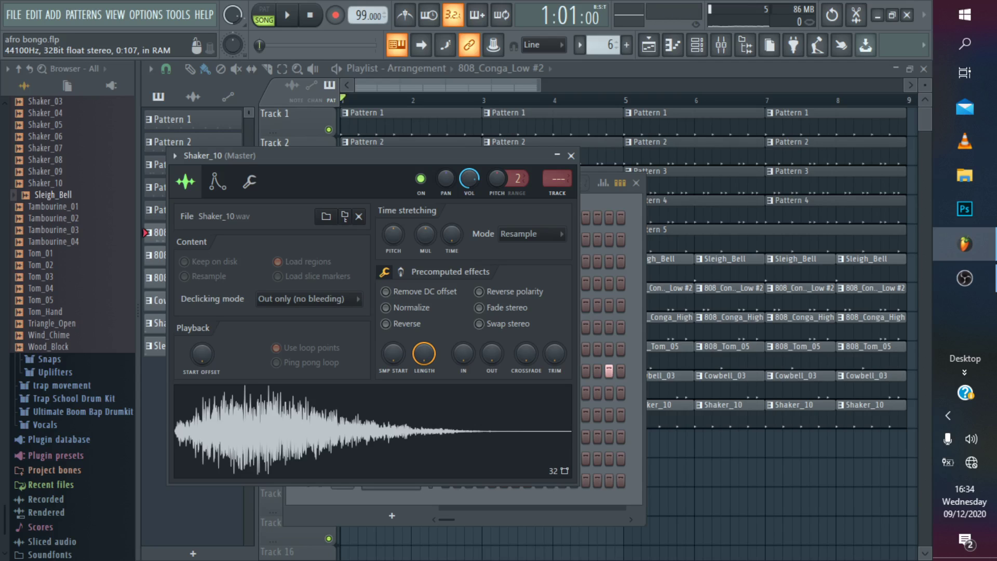
pyautogui.click(570, 156)
pyautogui.press('space')
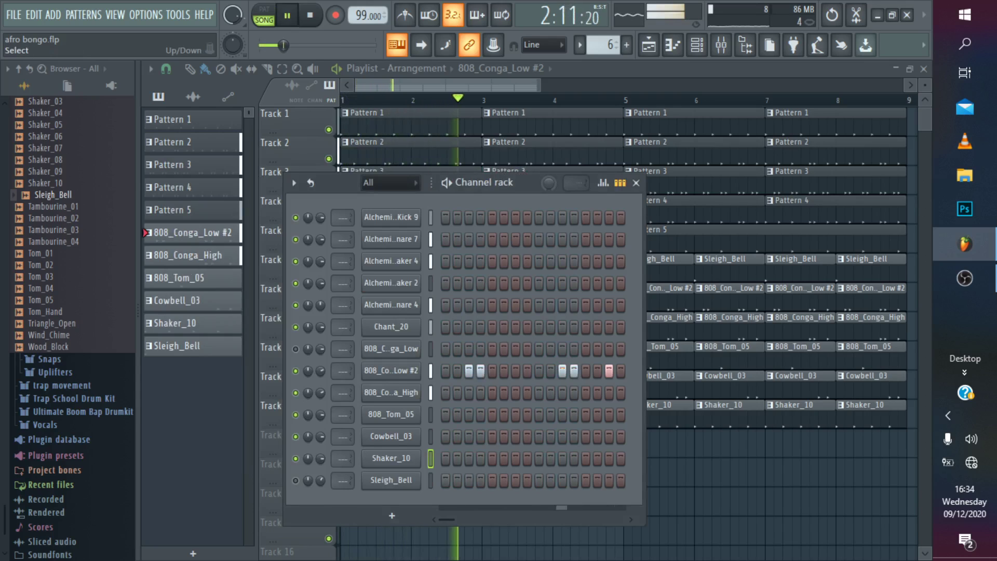
pyautogui.press('space')
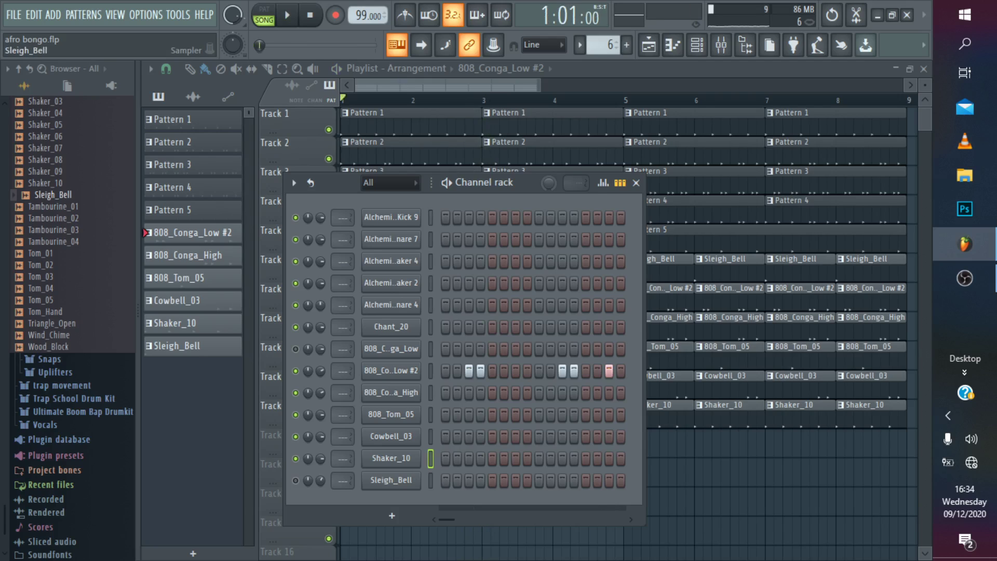
# Inspect the Sleigh_Bell sample, unmute its channel, and play the arrangement with the sleigh bell added.
pyautogui.click(390, 479)
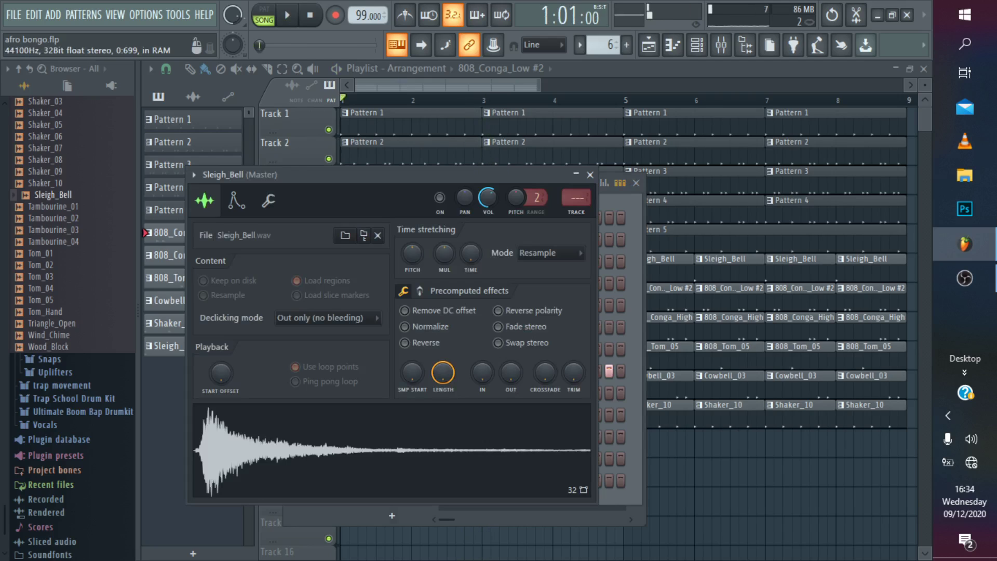
pyautogui.click(589, 175)
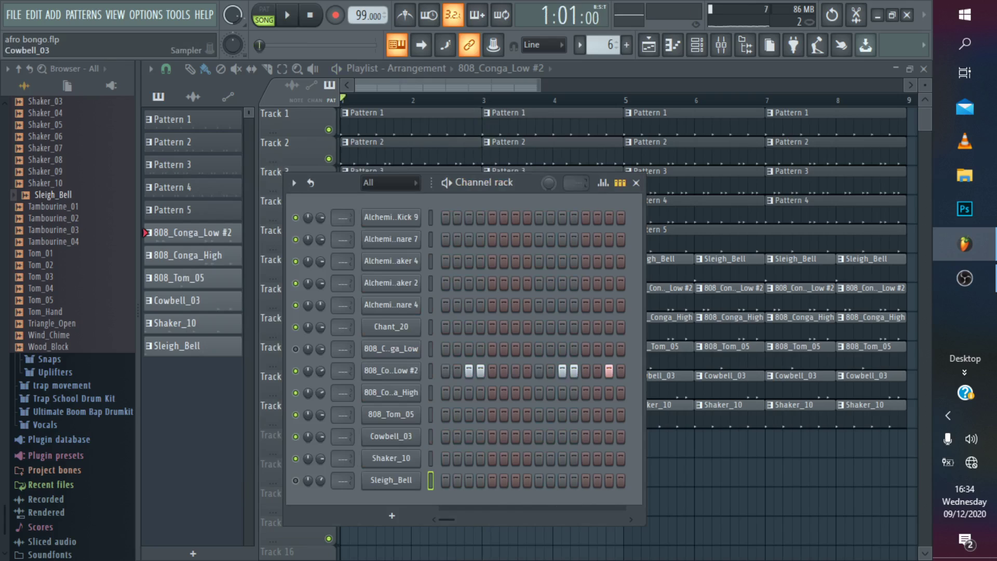
pyautogui.press('space')
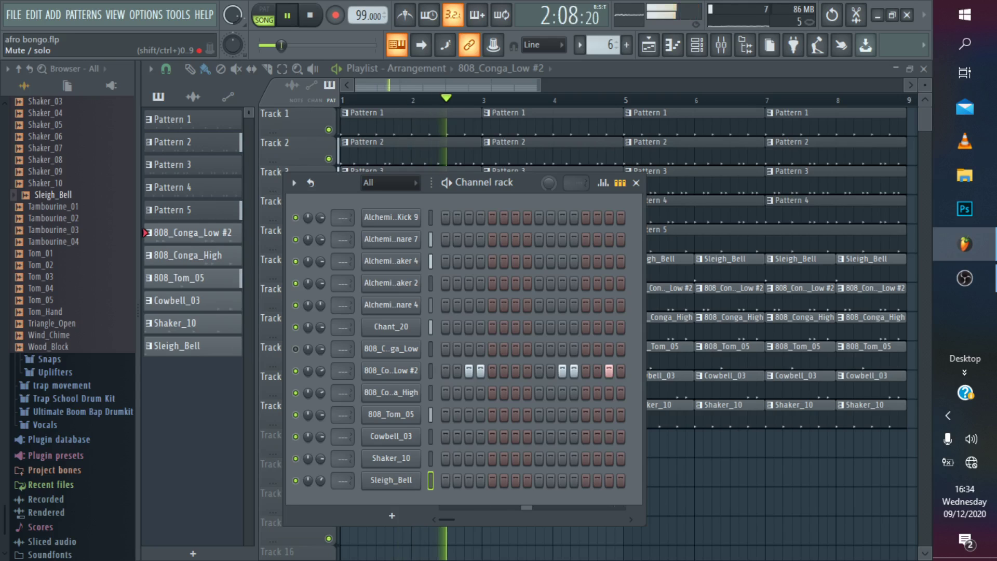
# Unmute the first 808_Conga_Low channel, hide the channel rack, and play the complete arrangement in the playlist.
pyautogui.press('space')
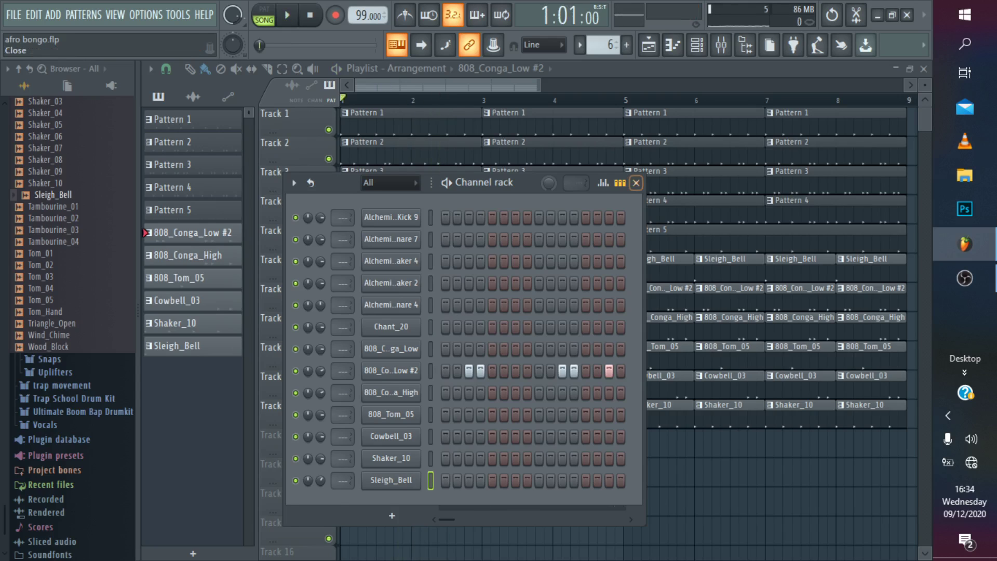
pyautogui.press('F6')
pyautogui.press('space')
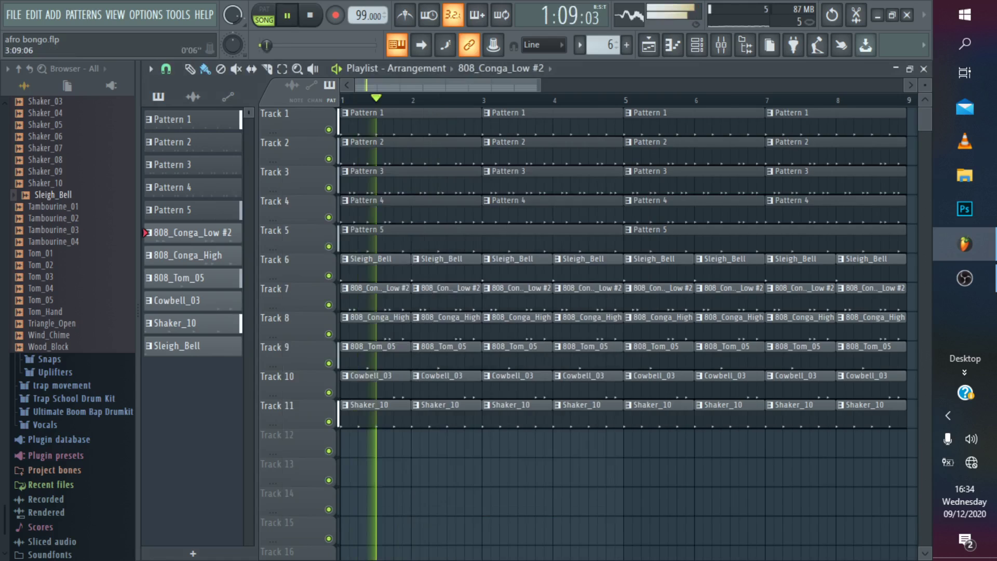
pyautogui.press('pagedown')
pyautogui.press('pageup')
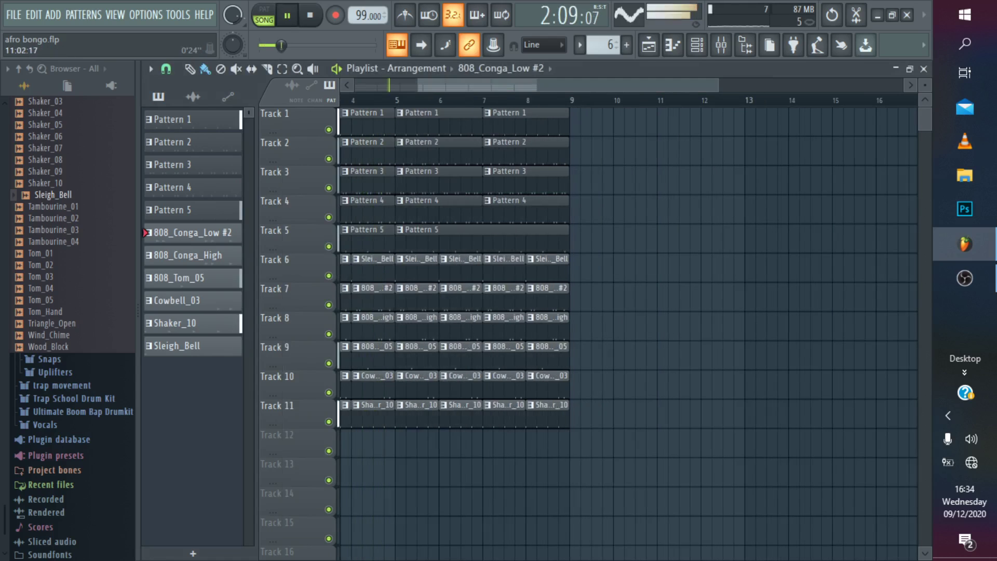
pyautogui.press('space')
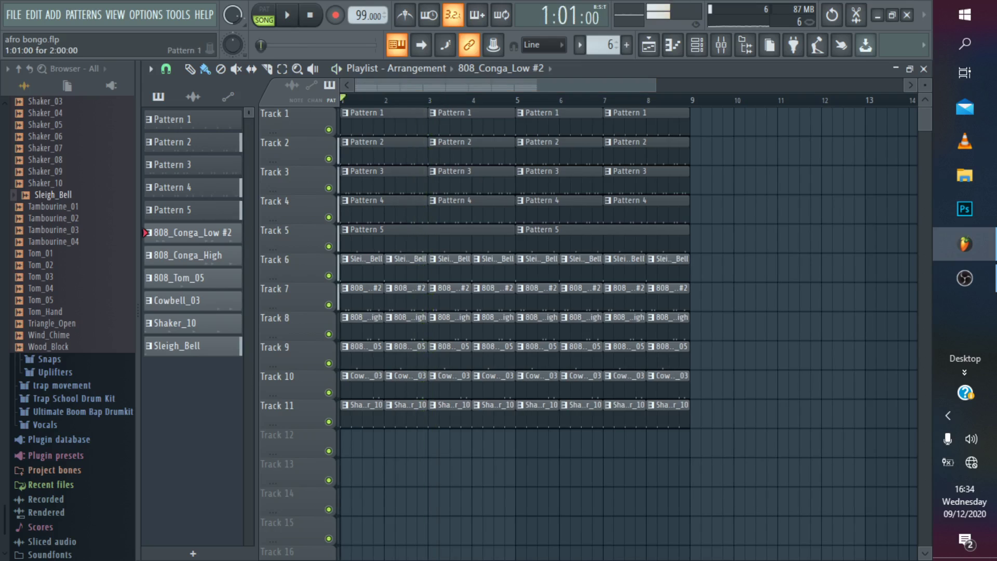
# Remove the first Pattern 1 clip from Track 1 in the playlist and play the arrangement from the start.
pyautogui.press('F7')
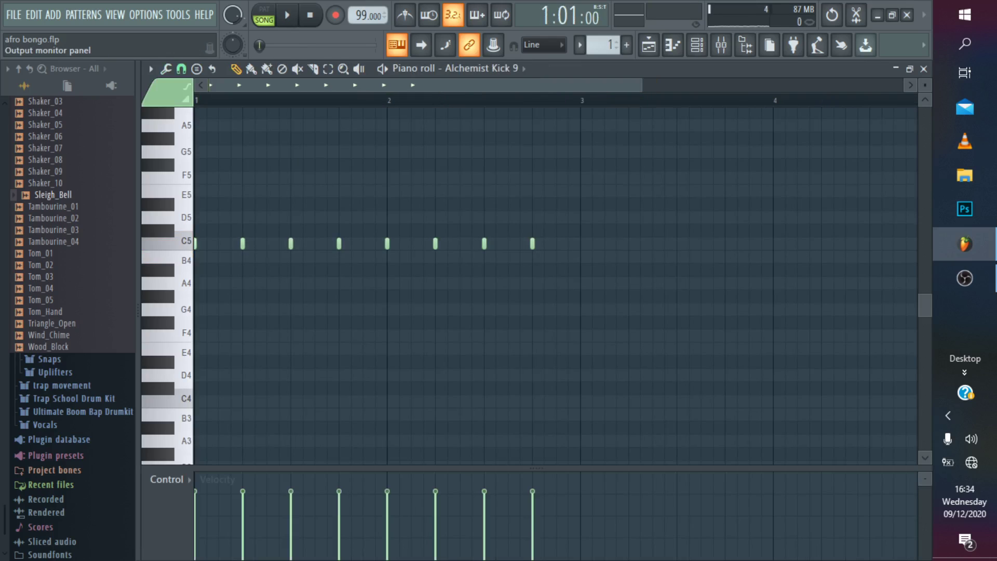
pyautogui.click(649, 45)
pyautogui.press('space')
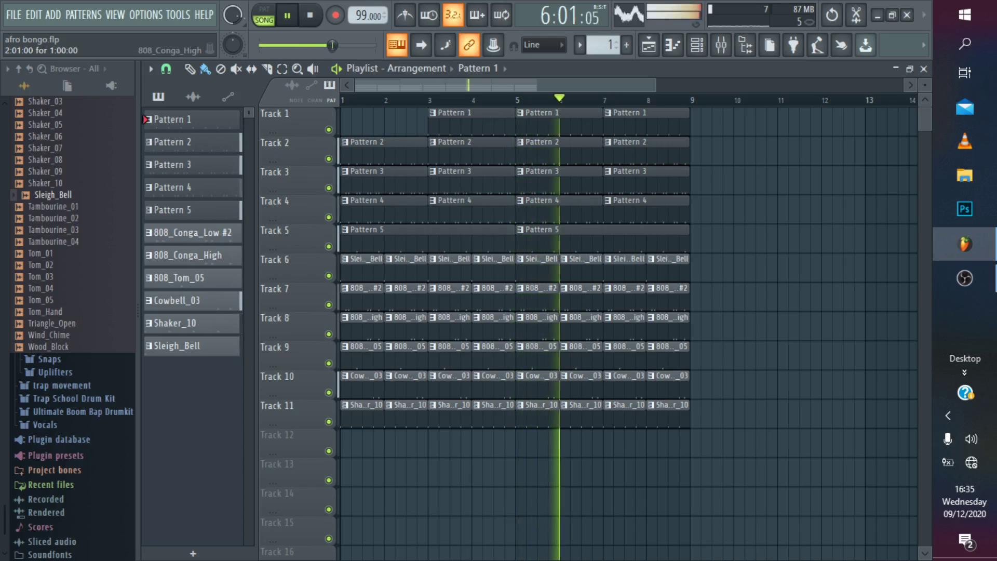
pyautogui.press('space')
pyautogui.press('space')
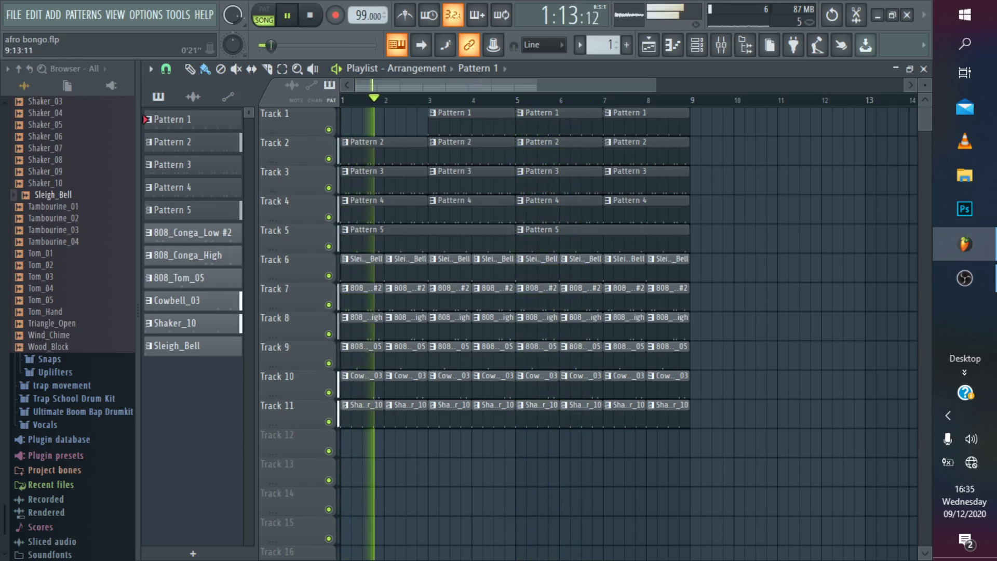
# Show the channel rack and collapse the Packs folder in the browser.
pyautogui.press('F6')
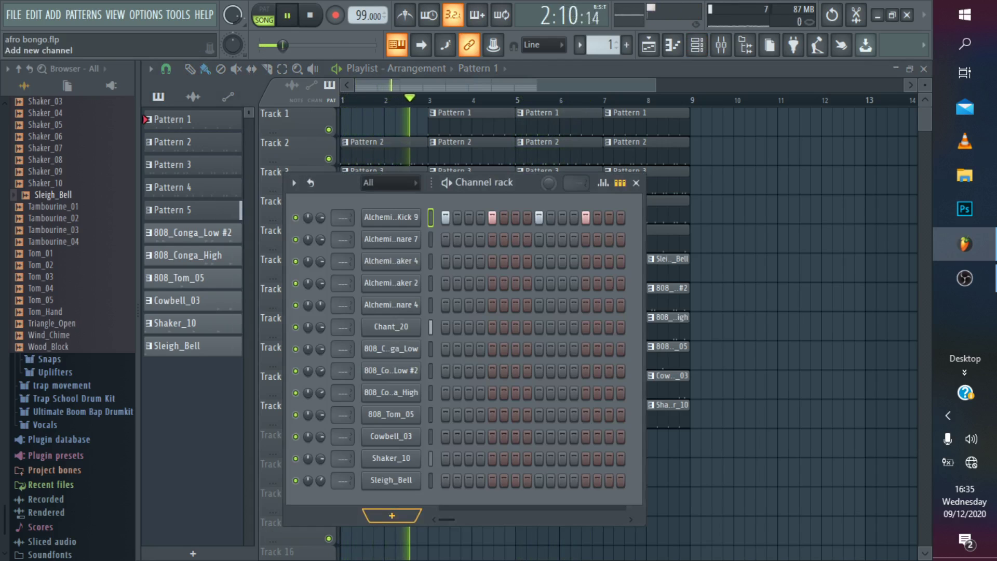
pyautogui.scroll(10, 73, 311)
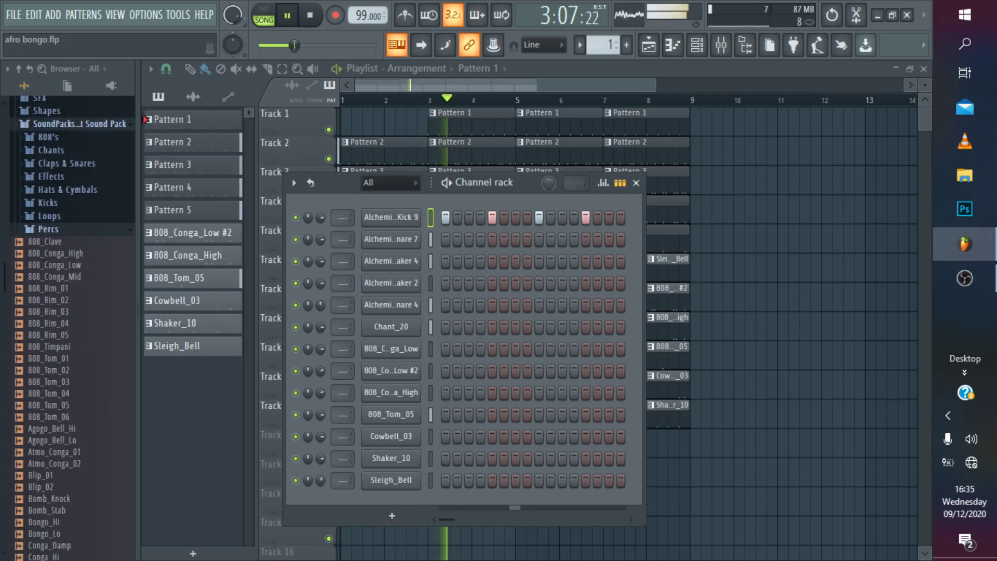
pyautogui.click(49, 194)
pyautogui.scroll(15, 72, 311)
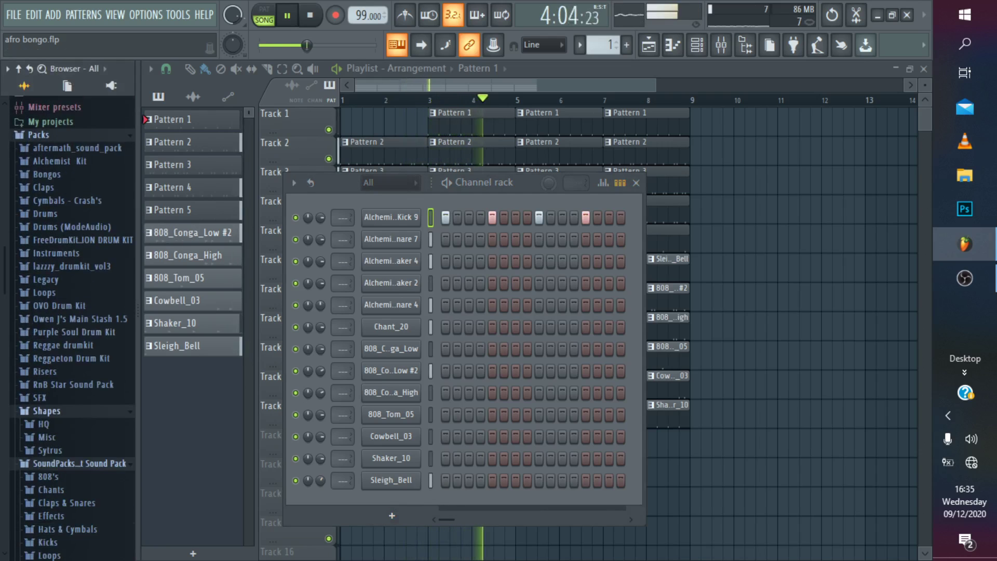
pyautogui.scroll(1, 73, 311)
pyautogui.click(39, 267)
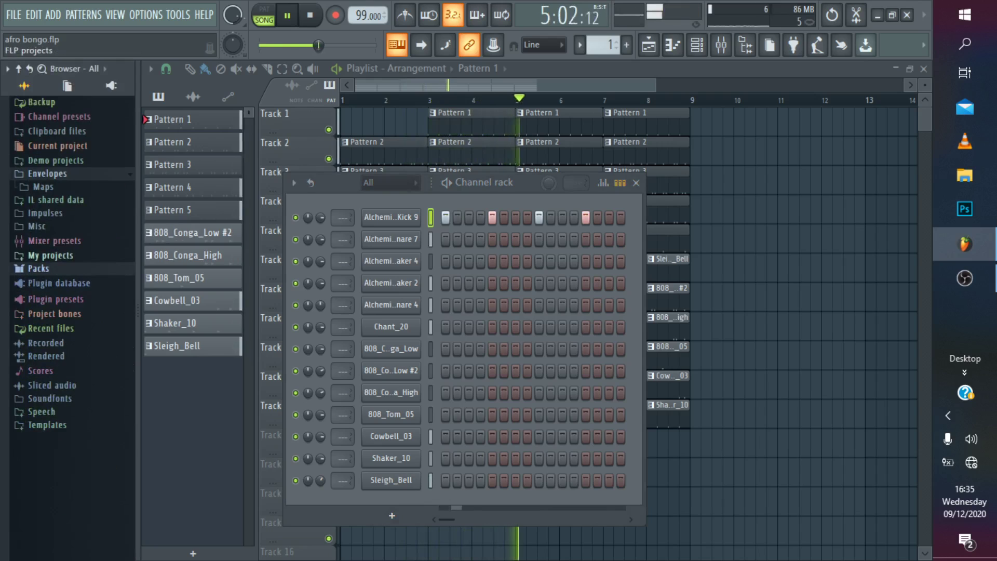
pyautogui.press('space')
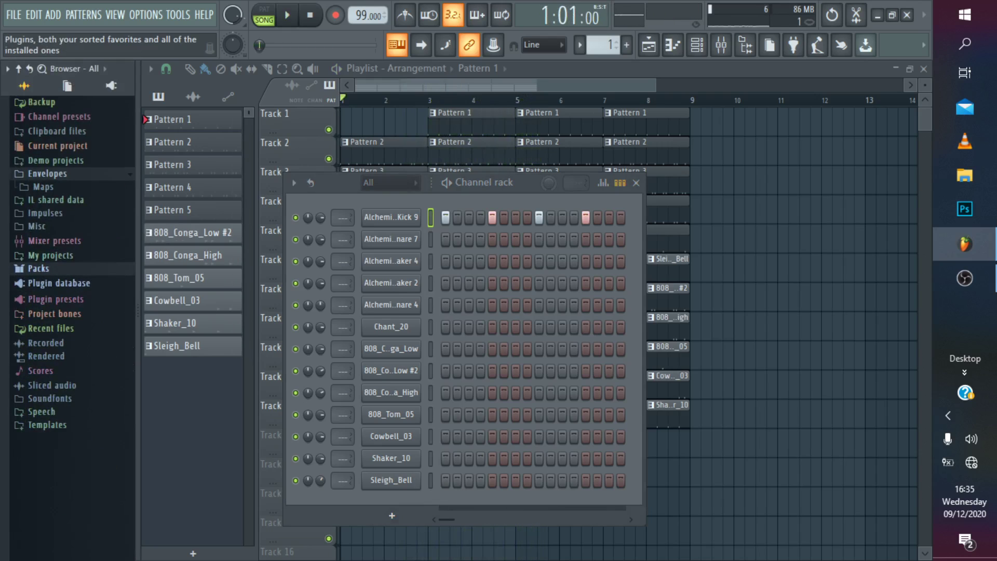
# Expand the browser's Plugin database to the installed Generators while the arrangement plays.
pyautogui.click(59, 283)
pyautogui.press('space')
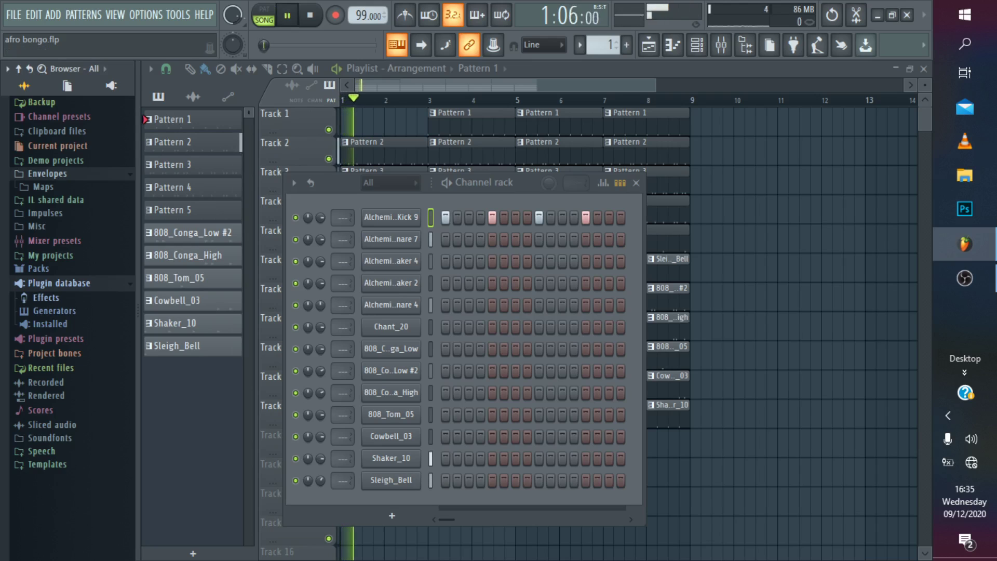
pyautogui.click(46, 297)
pyautogui.click(45, 297)
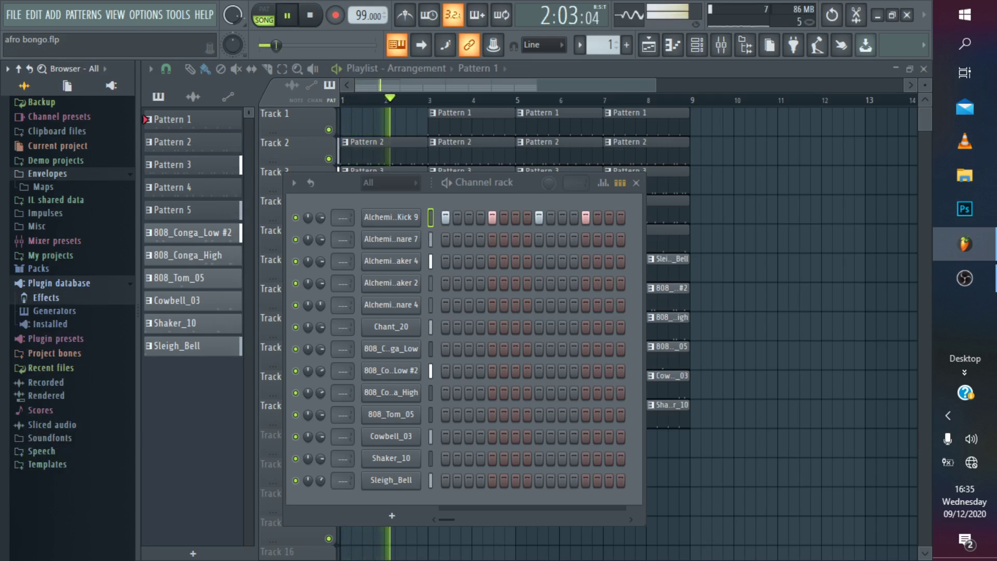
pyautogui.click(49, 323)
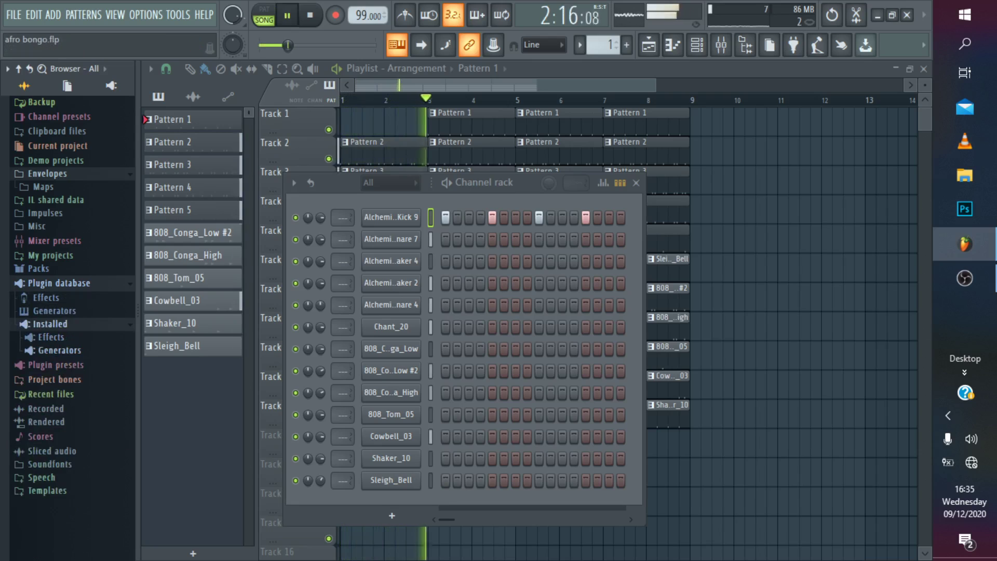
pyautogui.click(58, 349)
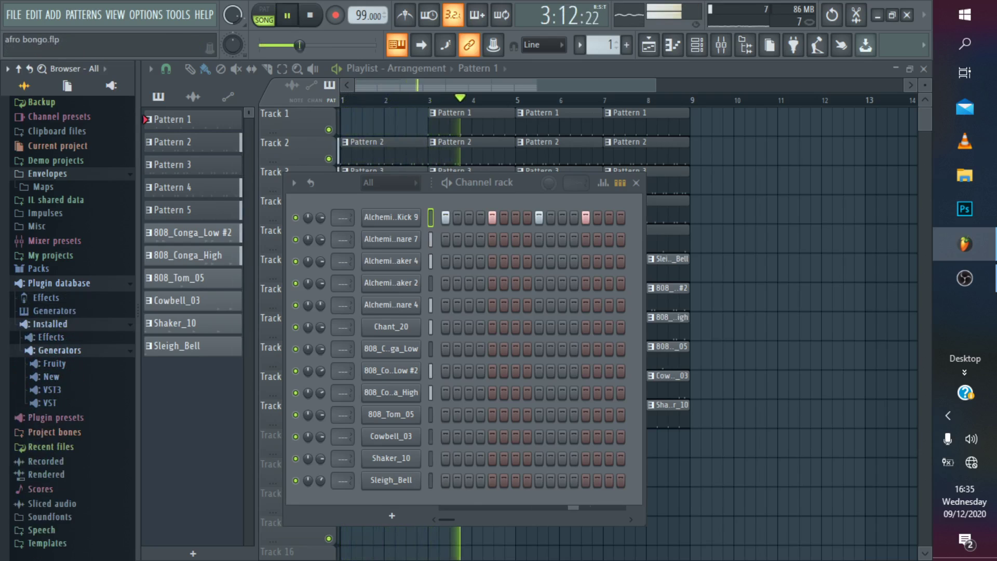
# Stop playback, list the installed VST generators, and add ravity(S) as a new channel in the channel rack.
pyautogui.click(49, 403)
pyautogui.press('space')
pyautogui.scroll(-3, 49, 403)
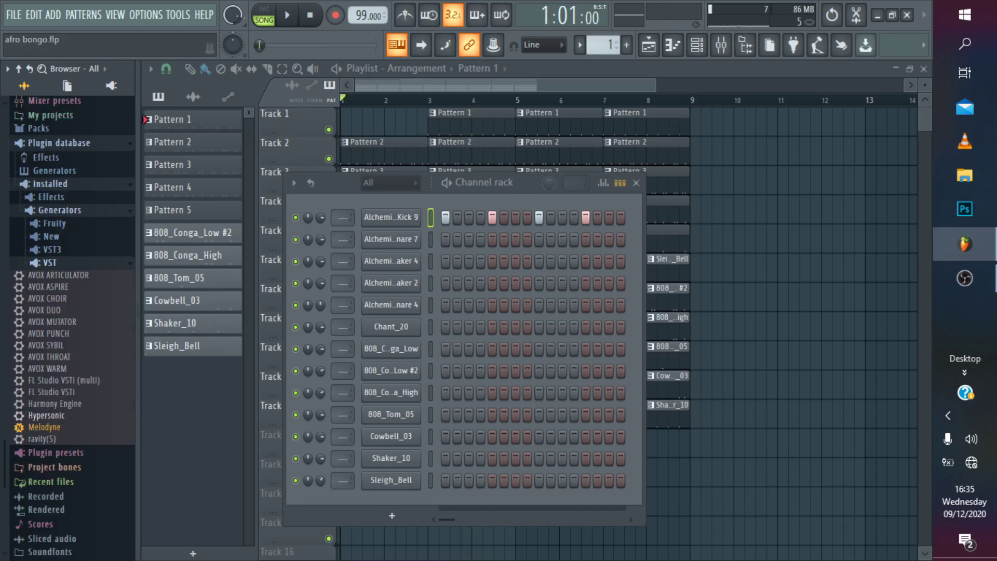
pyautogui.click(52, 415)
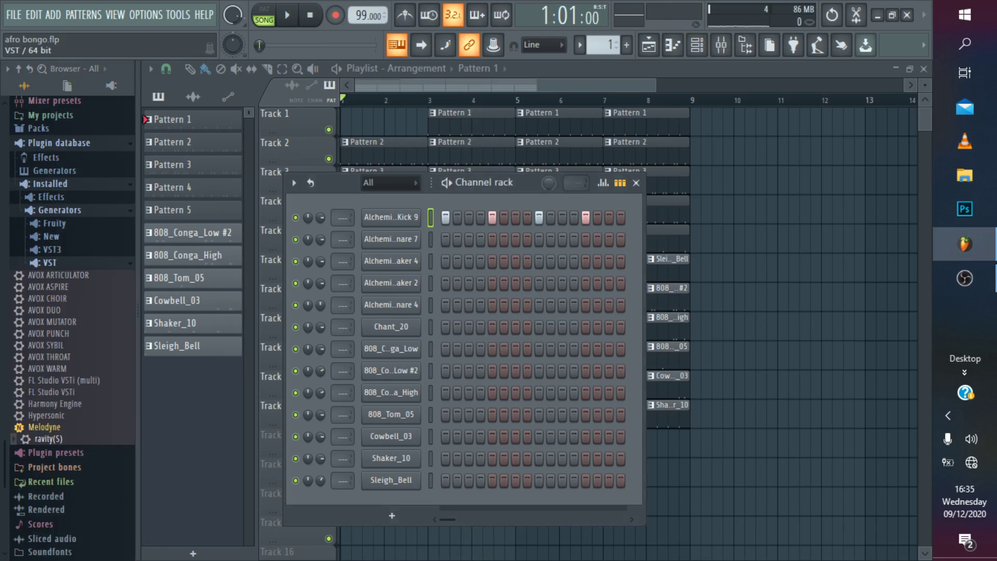
pyautogui.moveTo(48, 439); pyautogui.dragTo(317, 533)
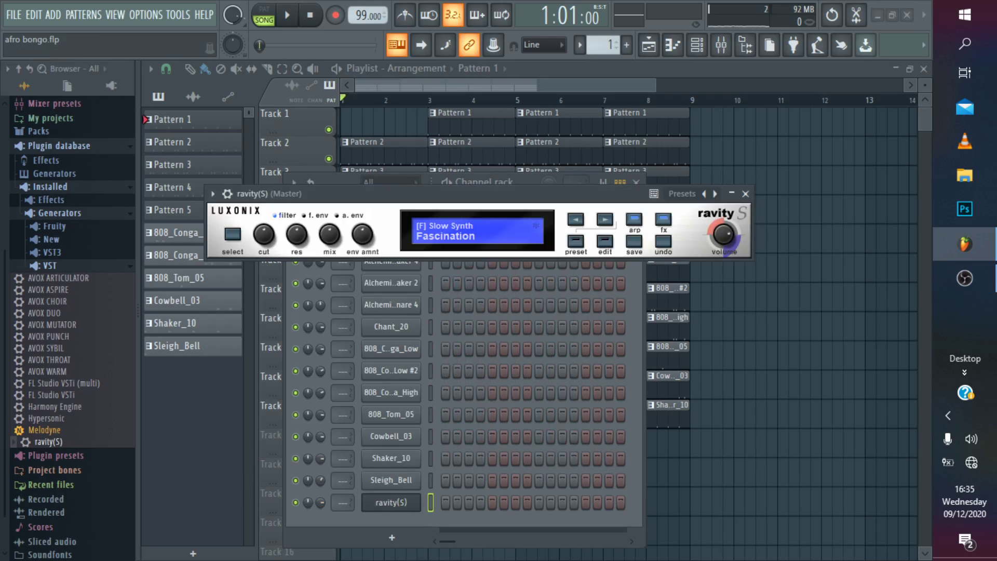
# Open the ravity(S) preset browser and audition the Fascination preset against the playing arrangement.
pyautogui.click(575, 241)
pyautogui.press('space')
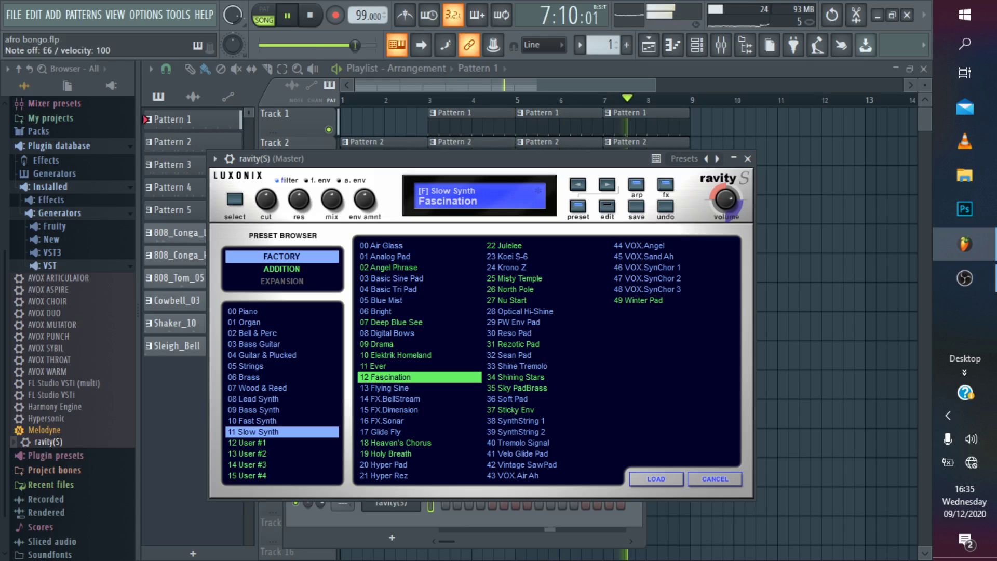
pyautogui.press('space')
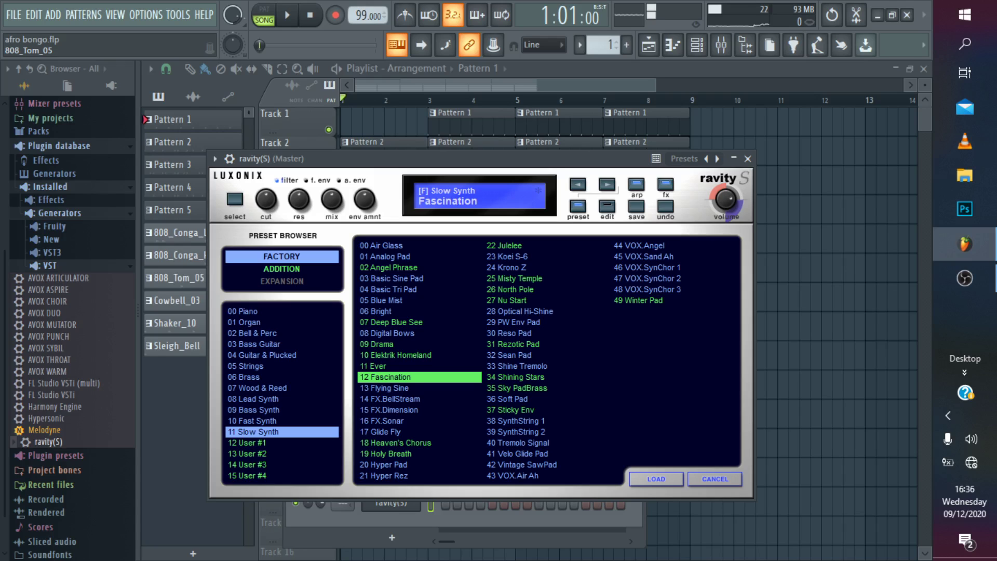
# Load the Mid Strings preset from ravity(S)'s Factory Strings category and return to the playlist.
pyautogui.click(282, 366)
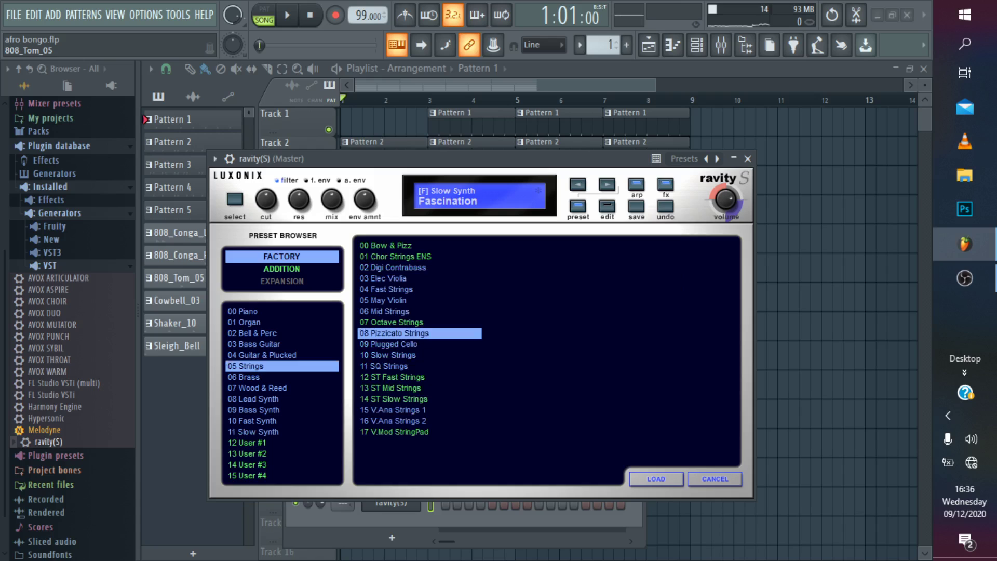
pyautogui.press('Return')
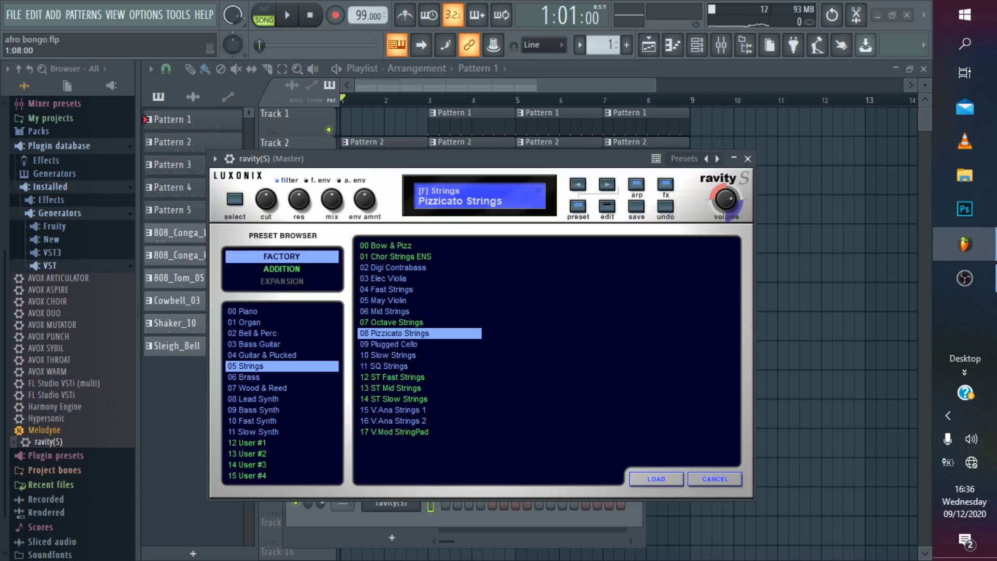
pyautogui.press('Up')
pyautogui.press('Up')
pyautogui.press('Return')
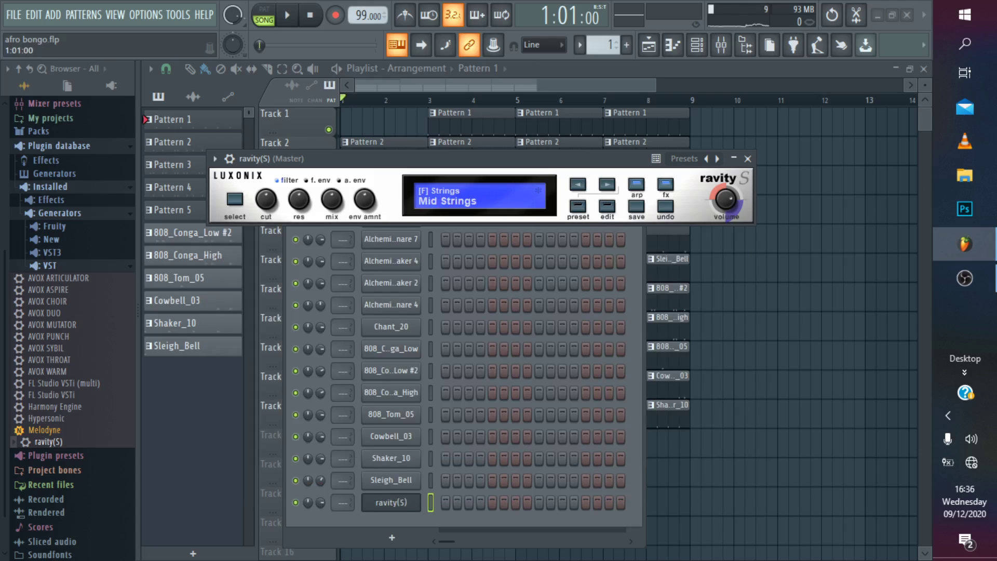
pyautogui.press('F5')
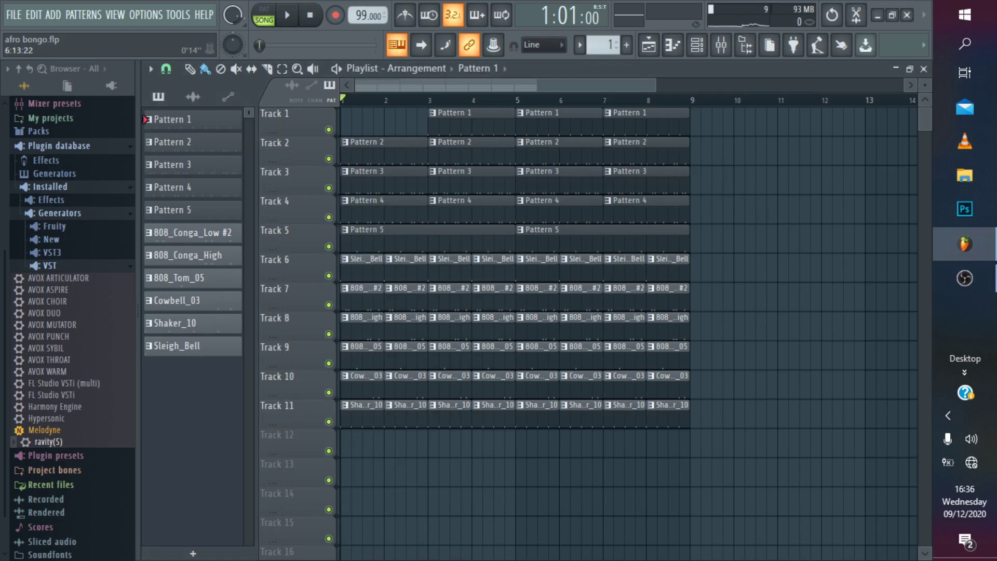
# Create a new empty pattern and place it at bar 1 of Track 12 in the playlist.
pyautogui.press('space')
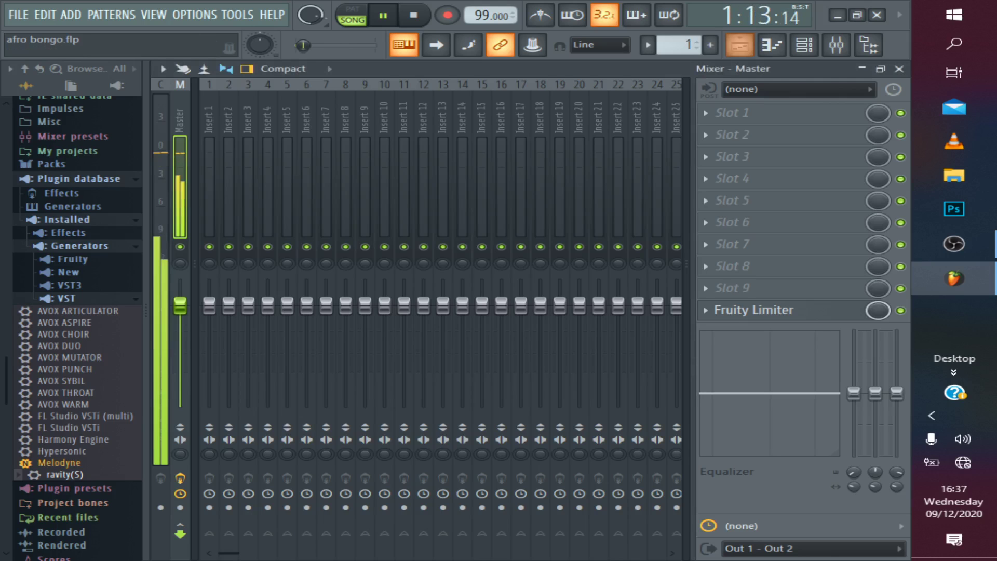
pyautogui.click(739, 44)
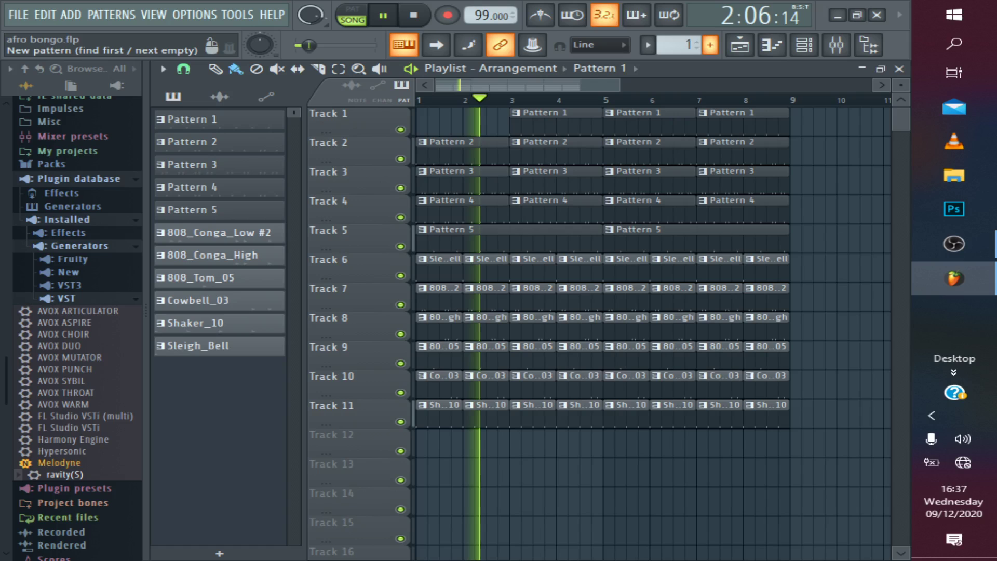
pyautogui.click(710, 45)
pyautogui.click(439, 440)
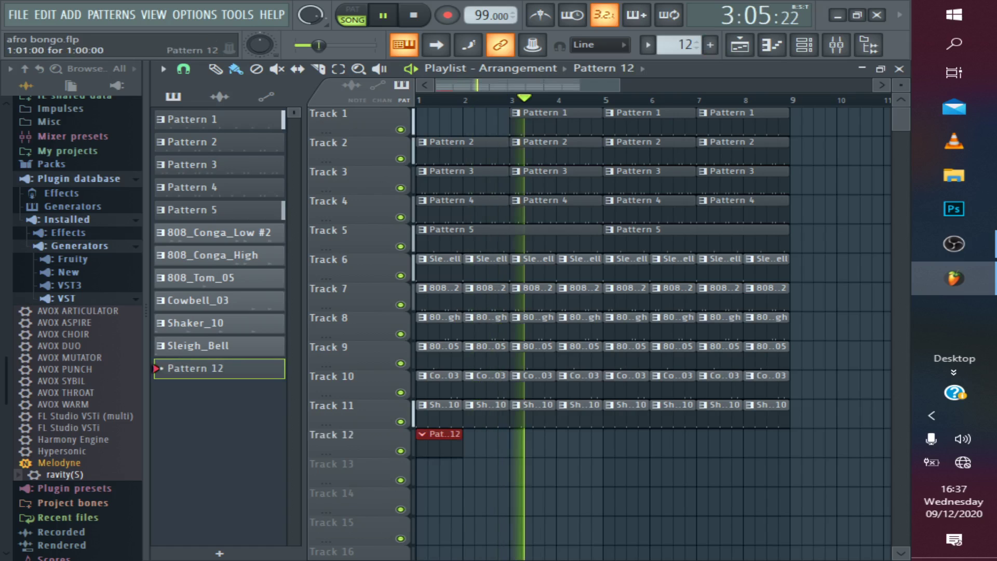
# Restart playback and open the ravity(S) channel in the piano roll.
pyautogui.press('space')
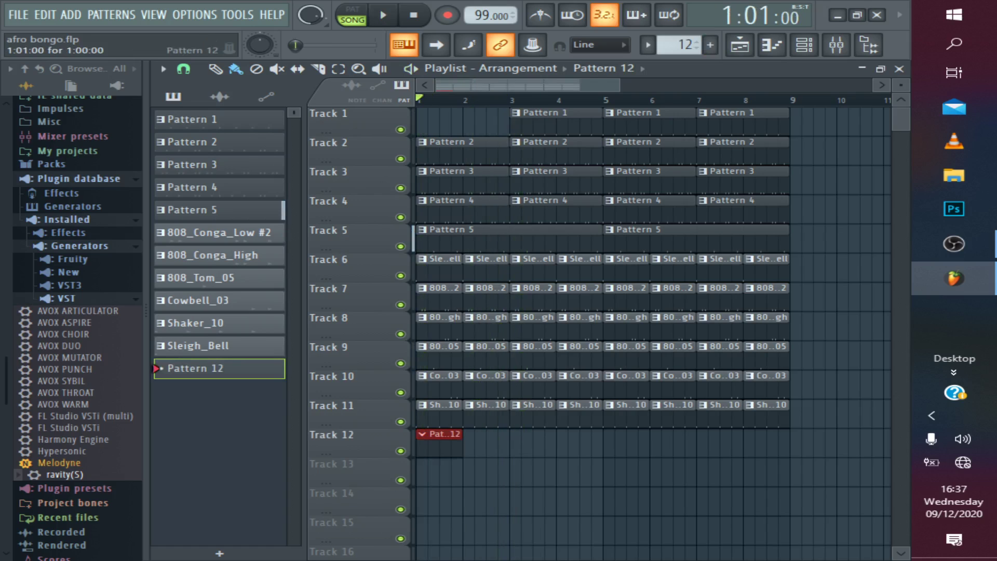
pyautogui.press('space')
pyautogui.press('F6')
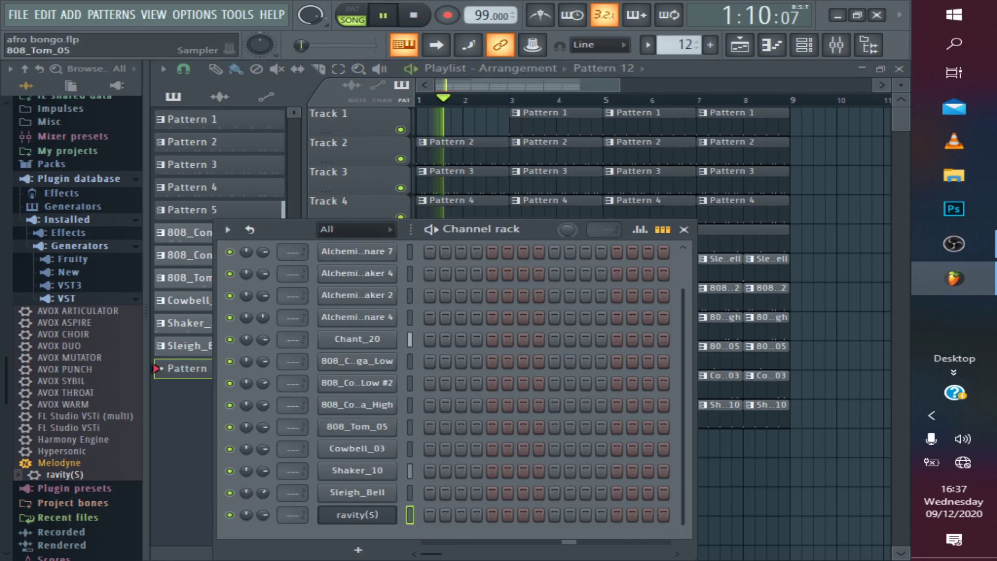
pyautogui.rightClick(395, 515)
pyautogui.click(439, 380)
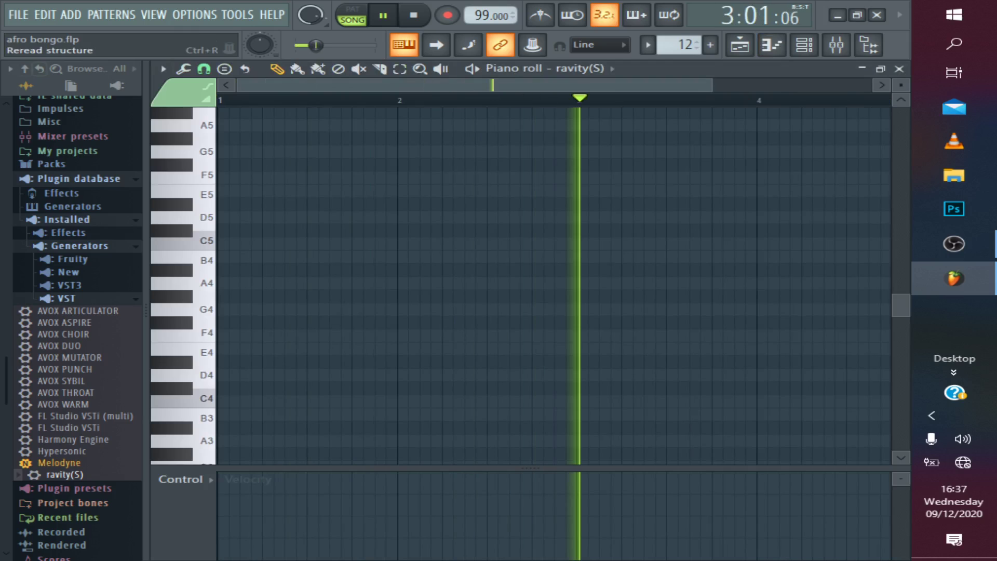
# Set the piano roll's snap to Cell and stop playback.
pyautogui.click(203, 68)
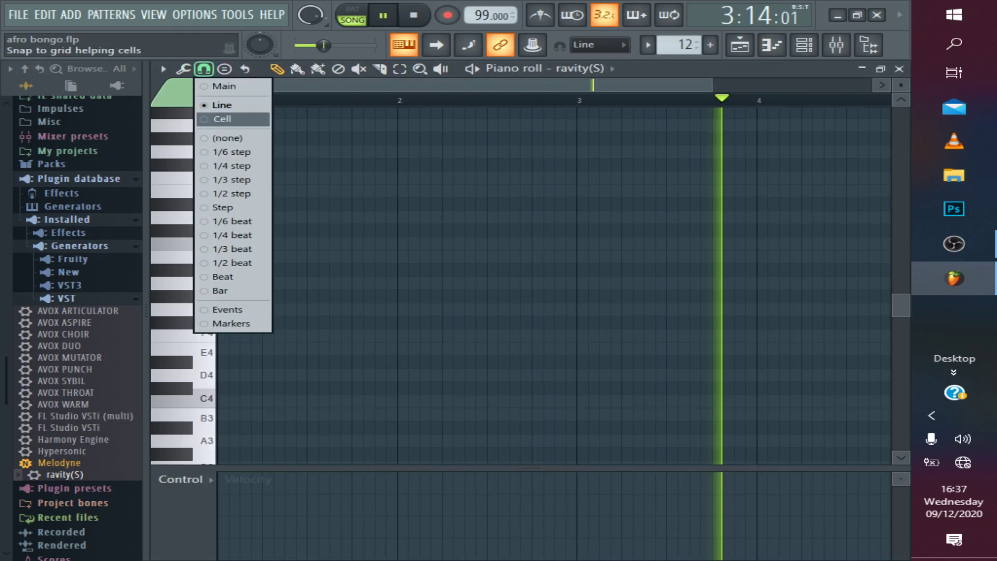
pyautogui.click(222, 119)
pyautogui.press('space')
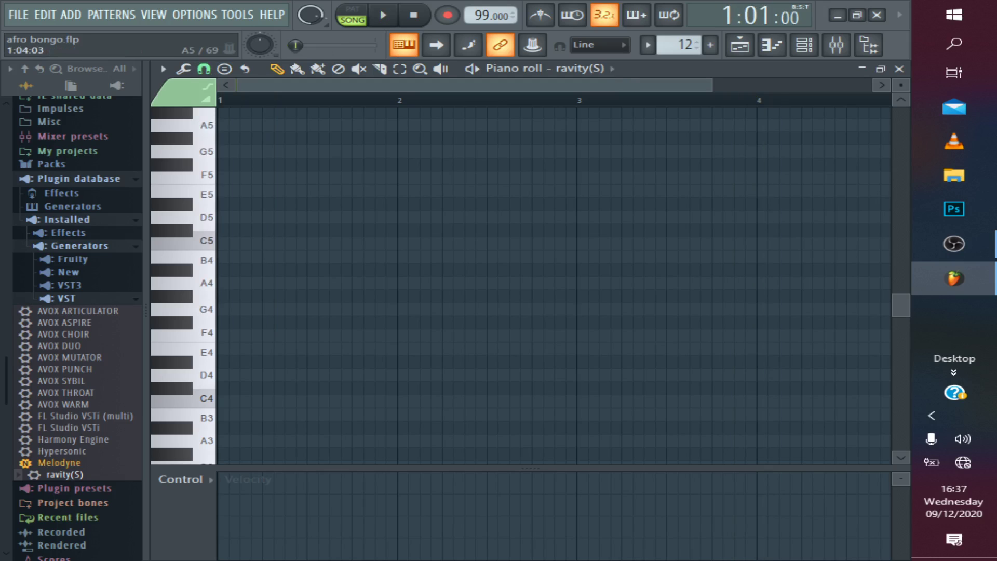
# Try out melody notes on the ravity(S) strings with playback stopped.
pyautogui.press('v')
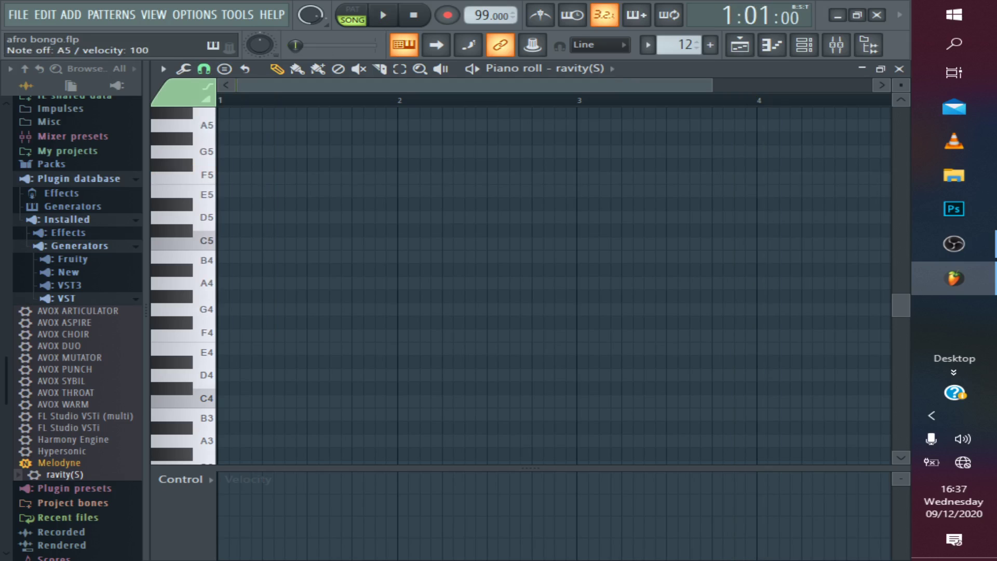
pyautogui.press('v')
pyautogui.press('n')
pyautogui.press('w')
pyautogui.press('q')
# Start the arrangement and rehearse a ravity(S) melody over the beat, including G5, D6 and E6.
pyautogui.press('space')
pyautogui.press('v')
pyautogui.press('b')
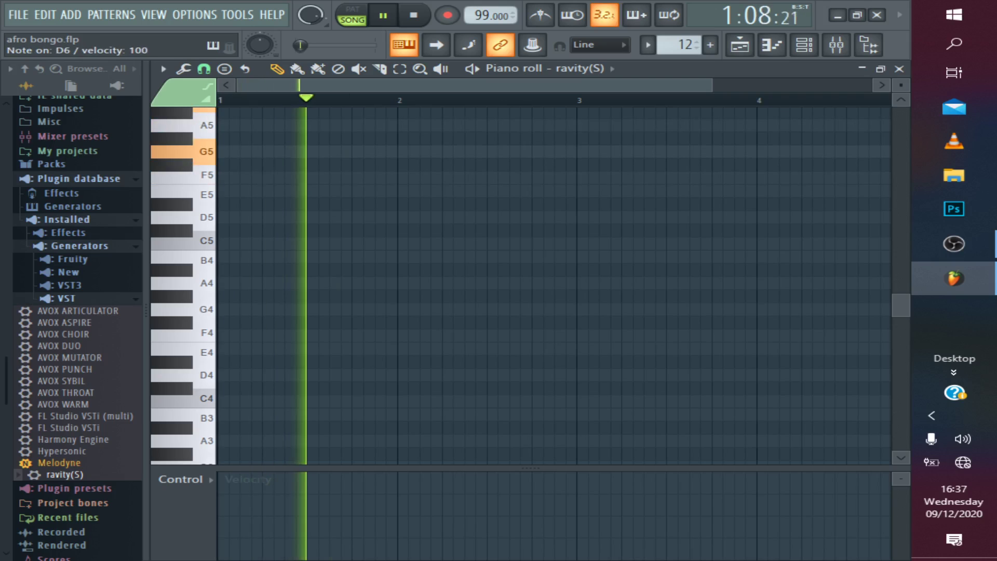
pyautogui.press('e')
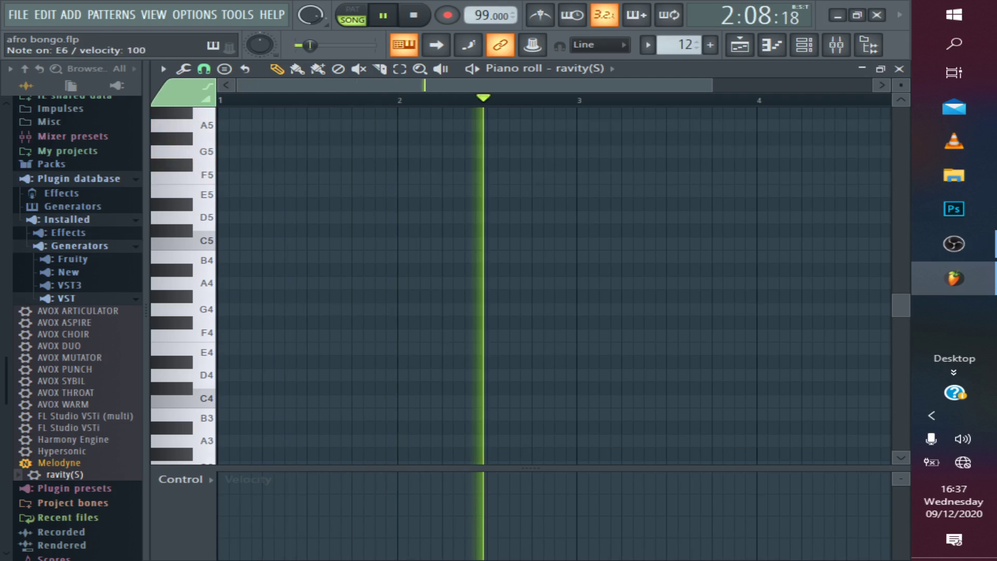
# Stop playback and rehearse melody notes on the ravity(S) strings, including D6 and F5.
pyautogui.press('space')
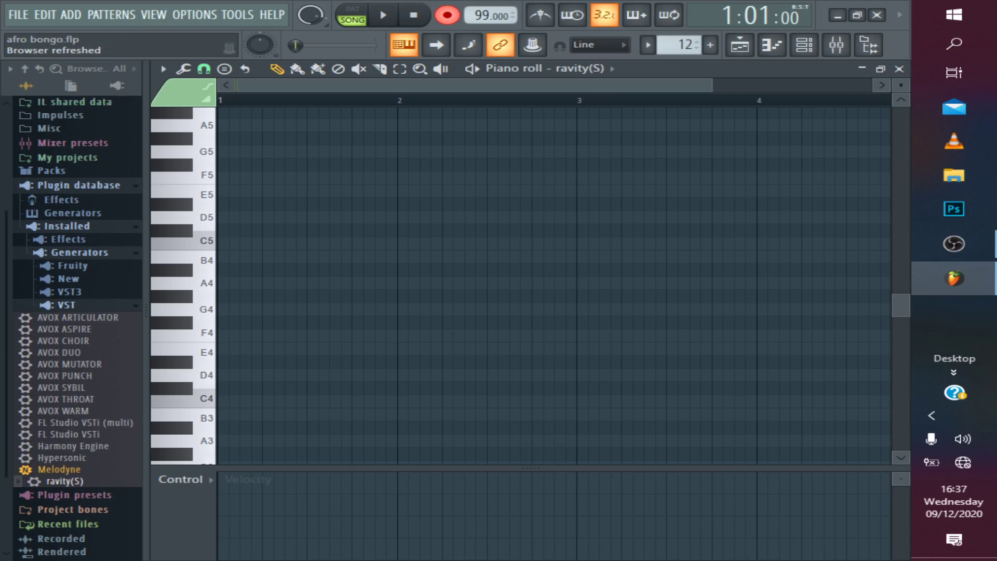
pyautogui.press('w')
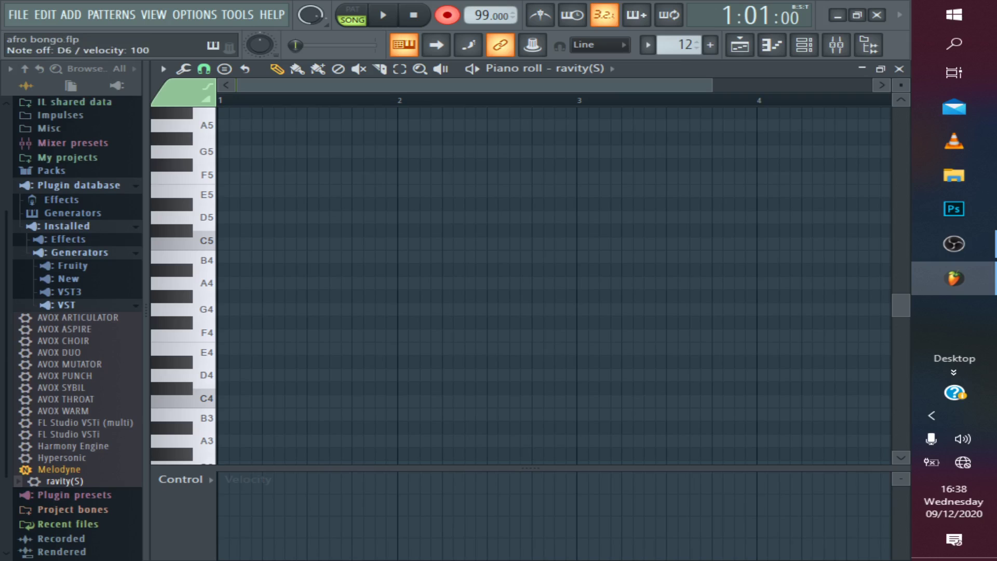
pyautogui.press('w')
pyautogui.press('e')
pyautogui.press('q')
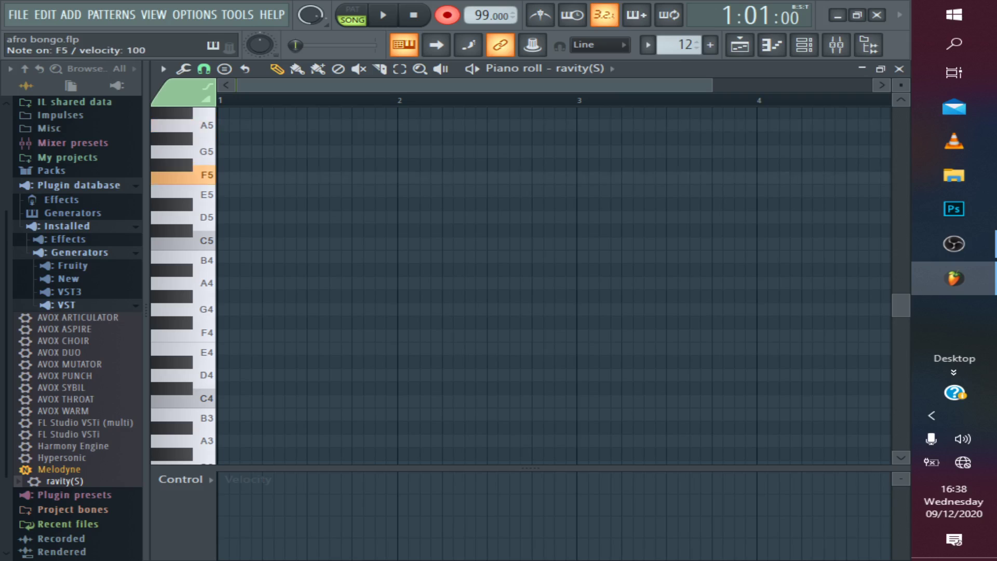
pyautogui.press('e')
# Record F5-A5-C6 and G5-B5-D6 chords in bar 1 and G5-B5-D6 and A5-C6-E6 chords in bar 2 on ravity(S).
pyautogui.press('space')
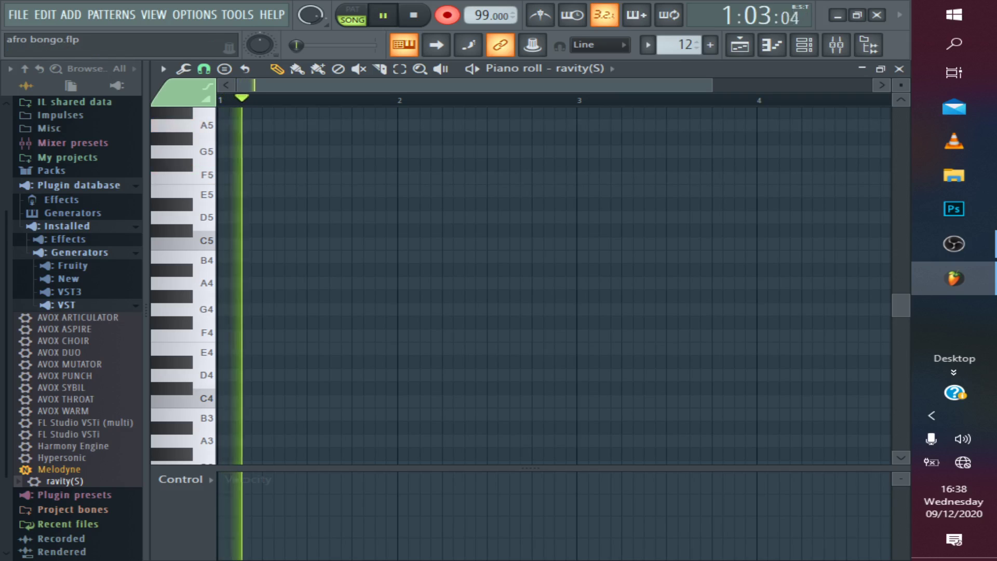
pyautogui.press('w')
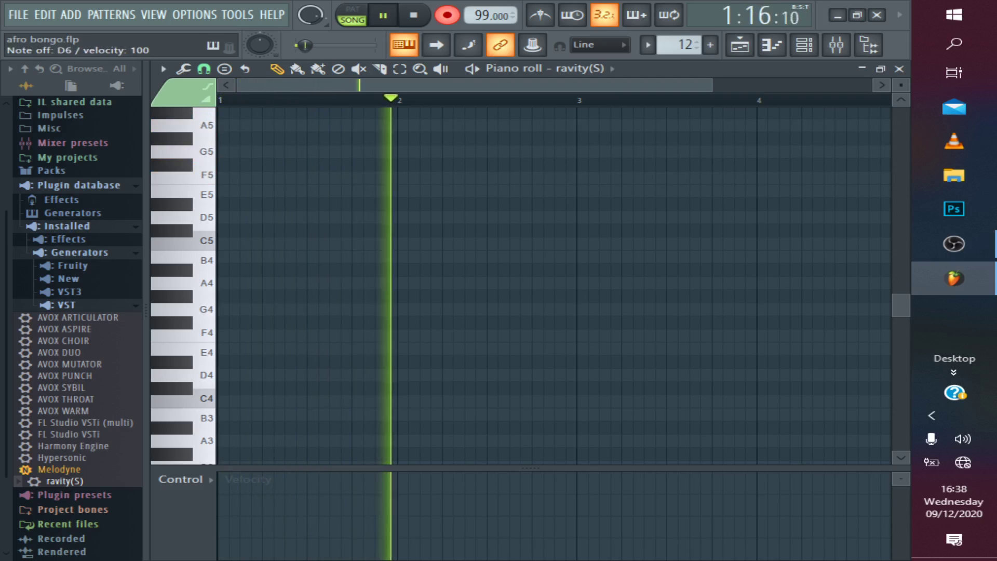
pyautogui.press('e')
pyautogui.press('e')
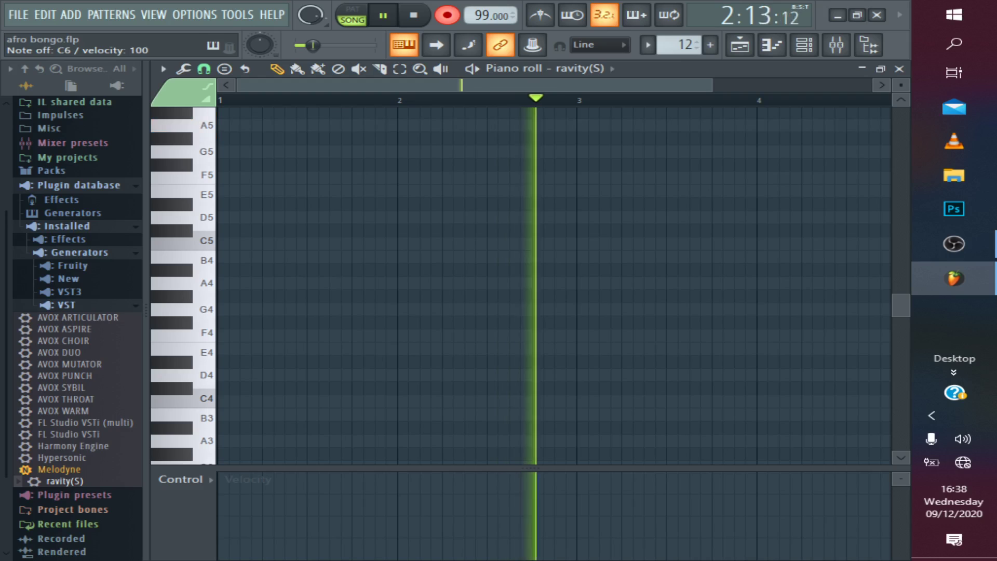
pyautogui.press('space')
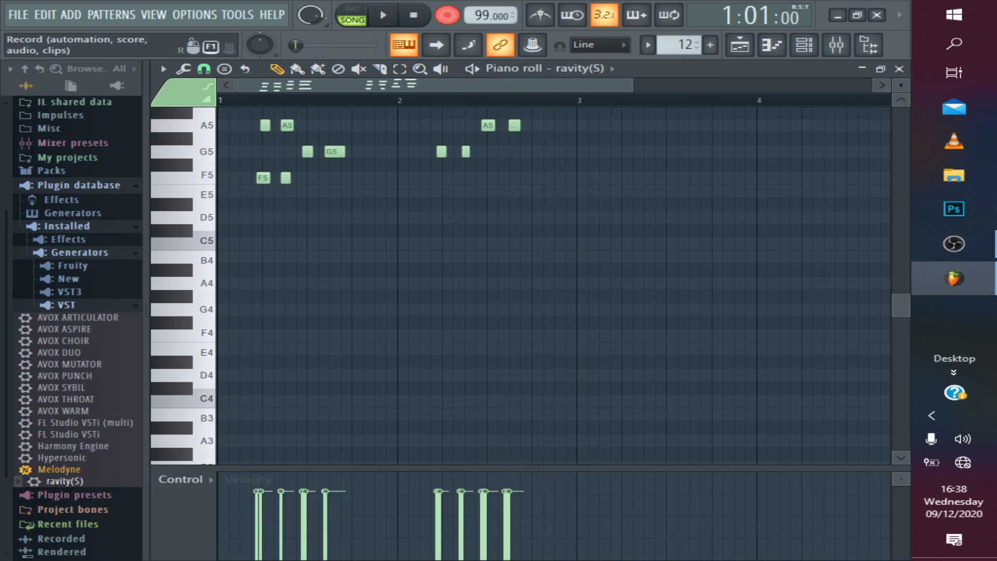
# Play back the recorded ravity(S) chords from the start and check their timing against the grid in bars 1 and 2.
pyautogui.press('space')
pyautogui.scroll(4, 519, 286)
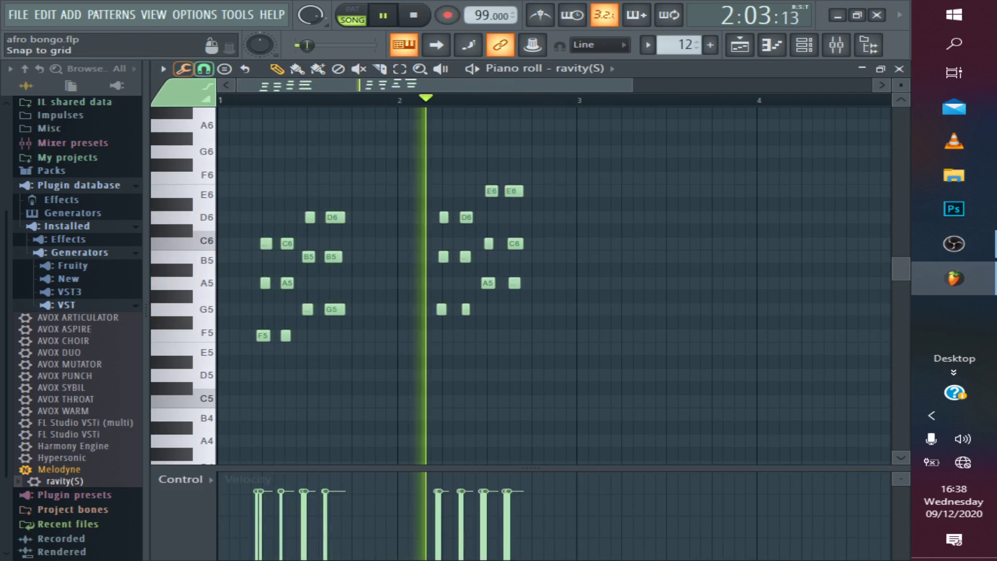
pyautogui.click(204, 68)
pyautogui.click(218, 102)
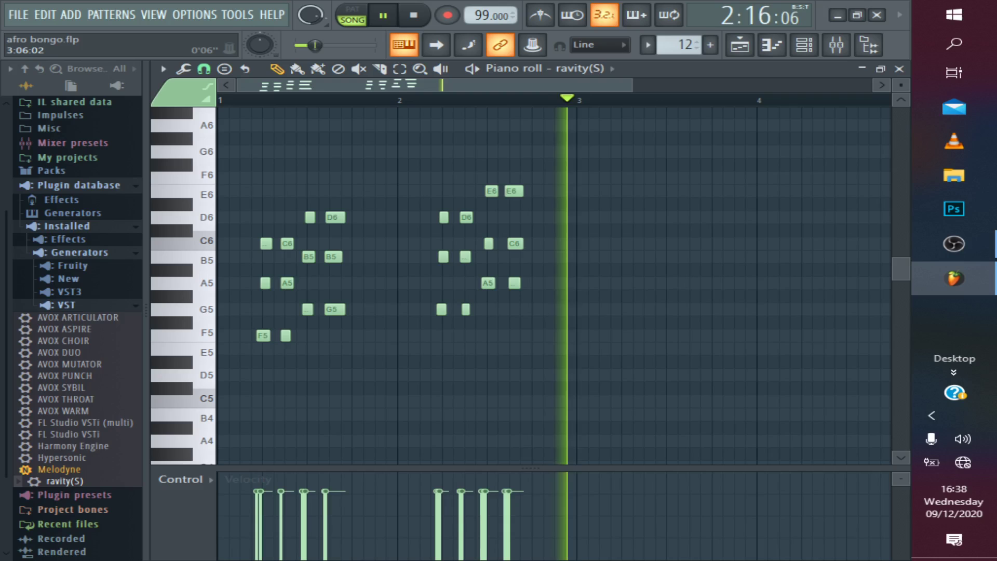
pyautogui.press('space')
pyautogui.scroll(3, 553, 285)
pyautogui.scroll(1, 553, 286)
pyautogui.press('space')
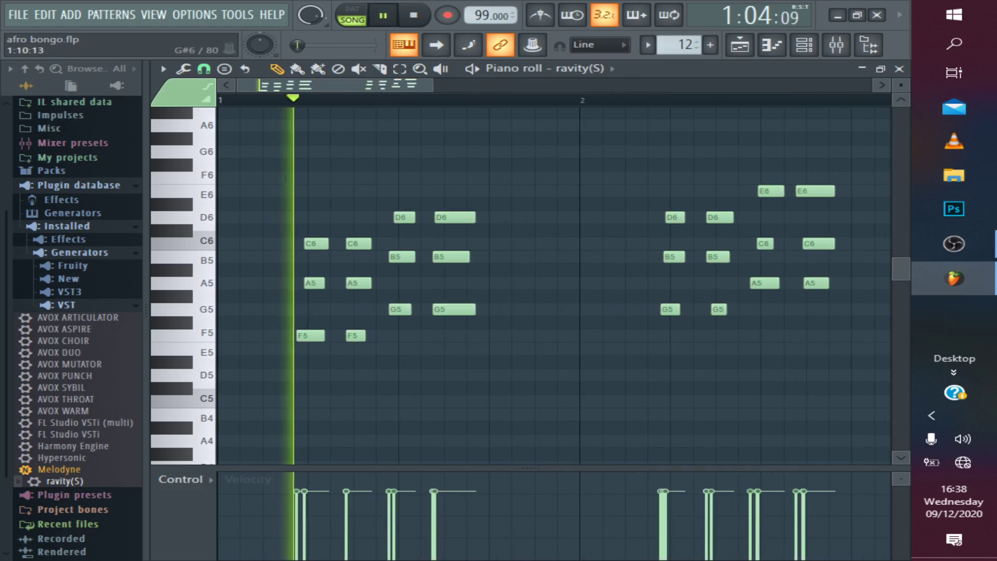
pyautogui.press('space')
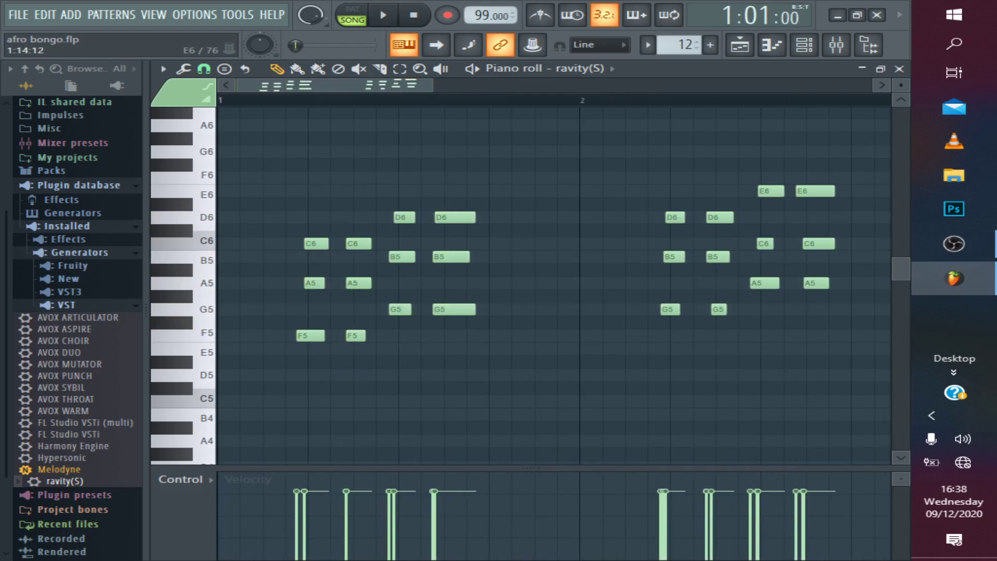
# Quantize the recorded ravity(S) chords to the grid and listen to them over the beat.
pyautogui.hotkey('ctrl', 'q')
pyautogui.press('space')
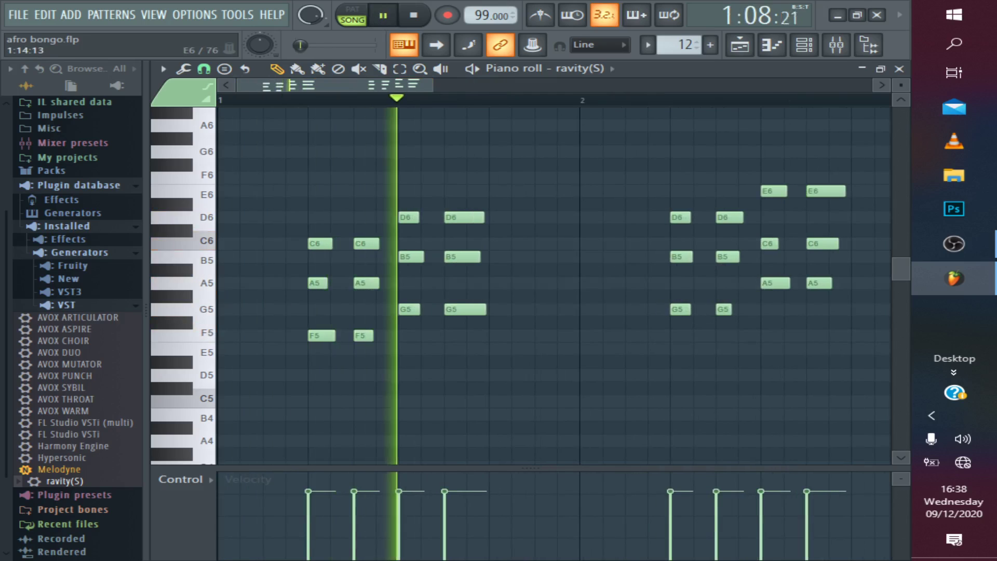
pyautogui.scroll(-2, 428, 84)
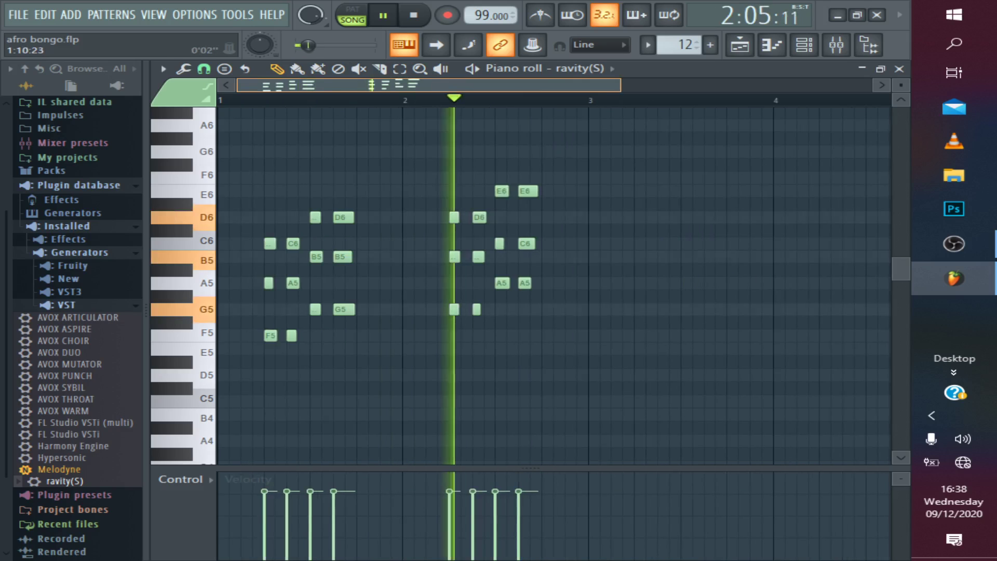
pyautogui.press('space')
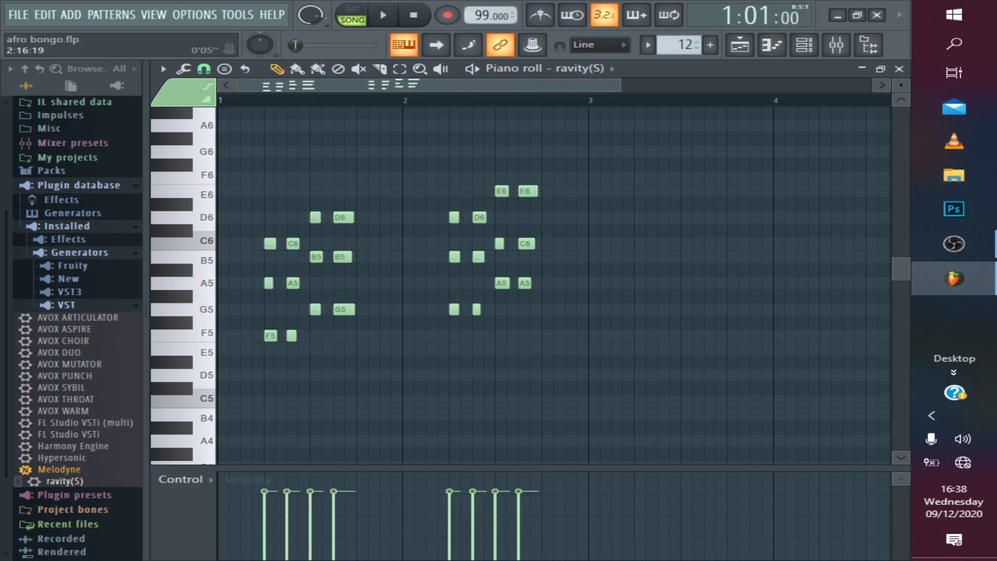
# Duplicate all the ravity(S) chords into bars 3 and 4 and play the result.
pyautogui.hotkey('ctrl', 'a')
pyautogui.hotkey('ctrl', 'b')
pyautogui.press('space')
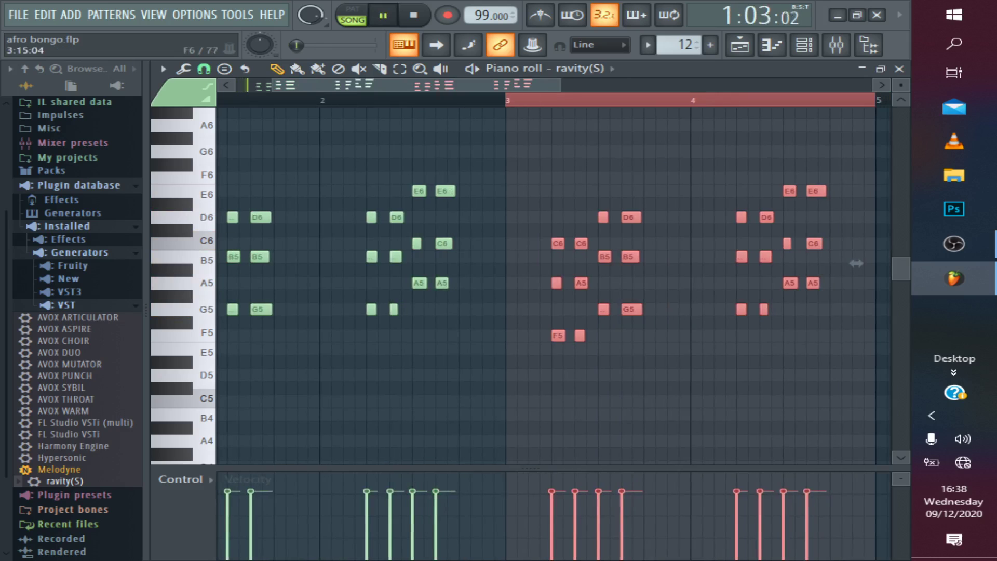
pyautogui.scroll(-1, 788, 263)
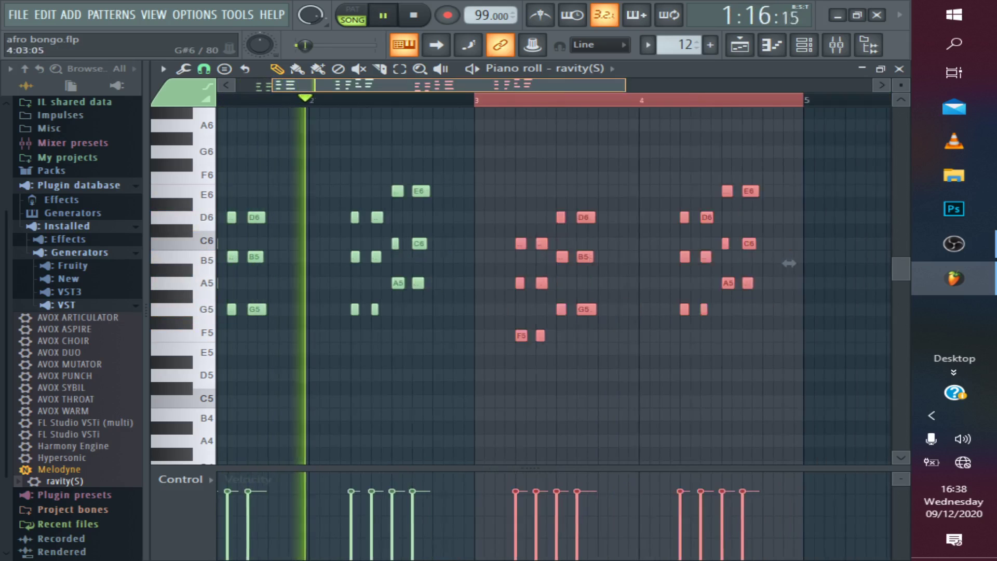
pyautogui.scroll(-1, 788, 263)
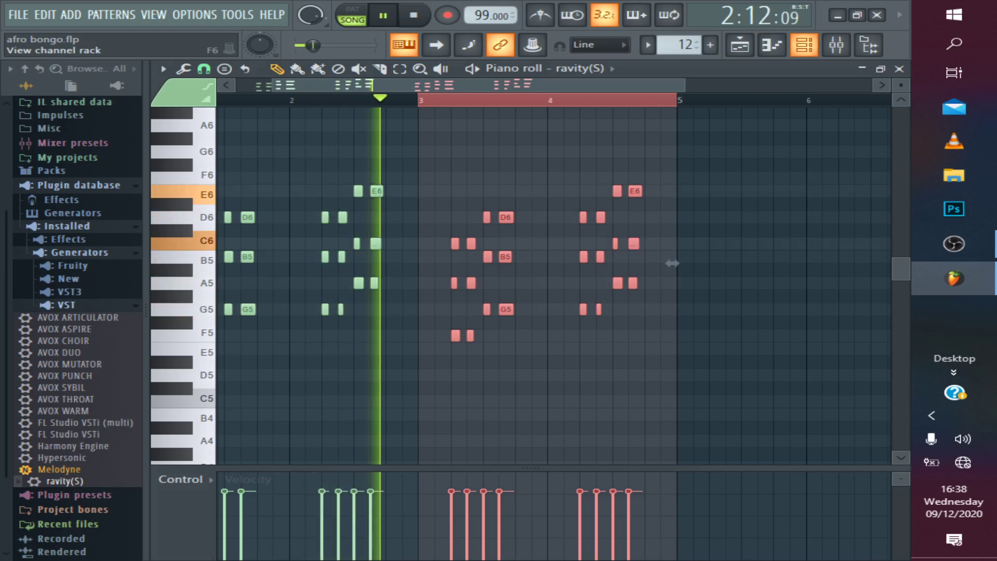
# Clone the ravity(S) channel in the channel rack.
pyautogui.press('F6')
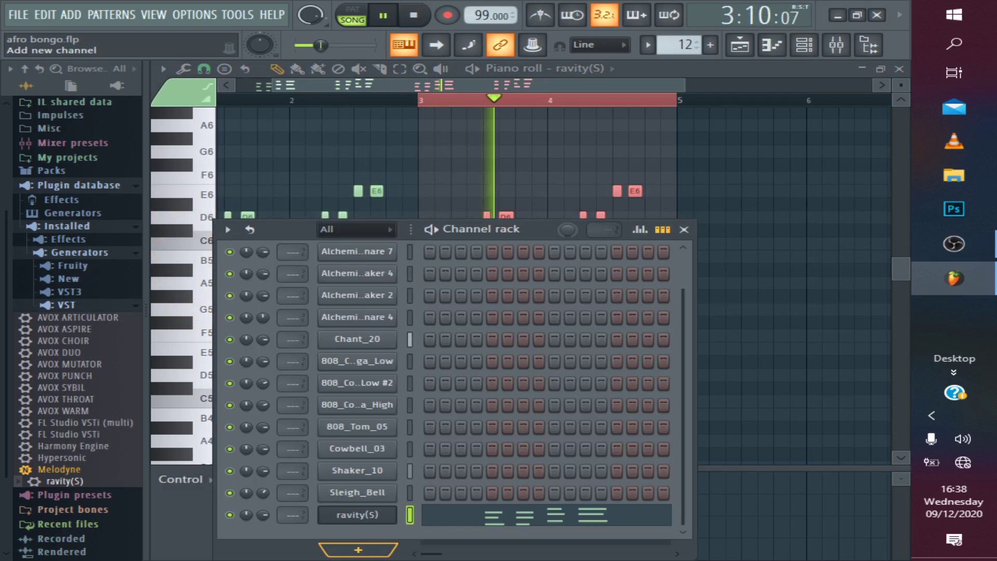
pyautogui.click(359, 550)
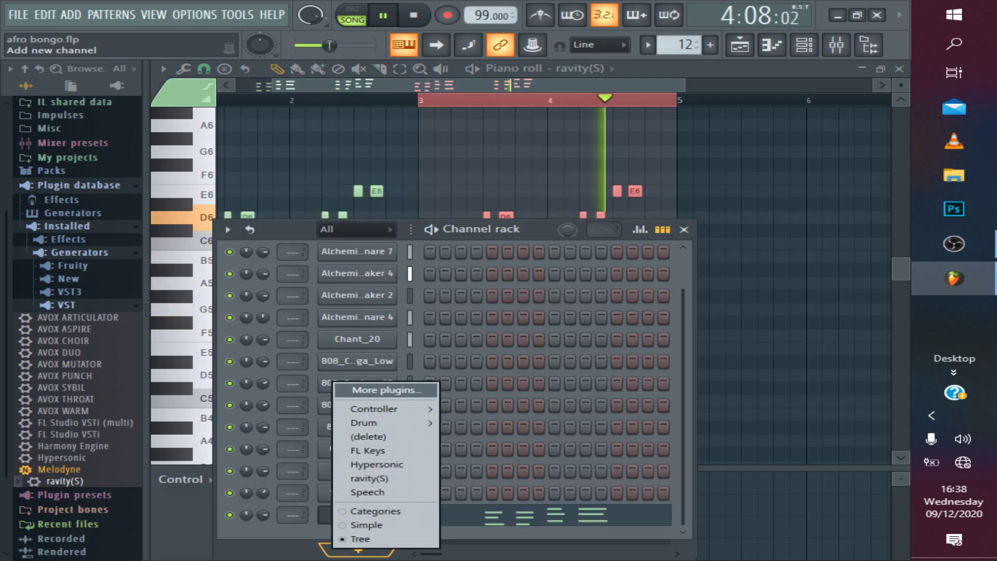
pyautogui.click(369, 478)
pyautogui.rightClick(387, 514)
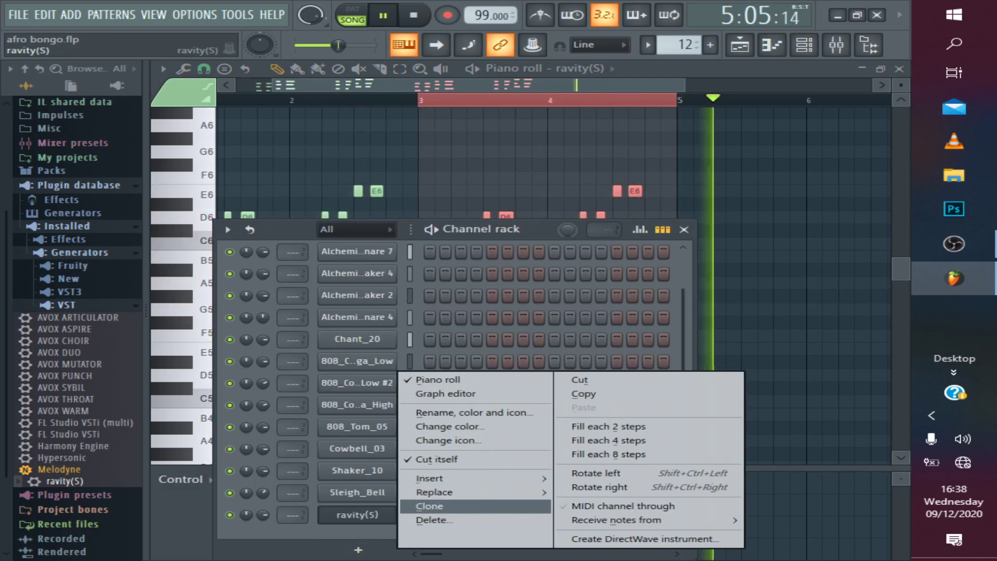
pyautogui.click(430, 505)
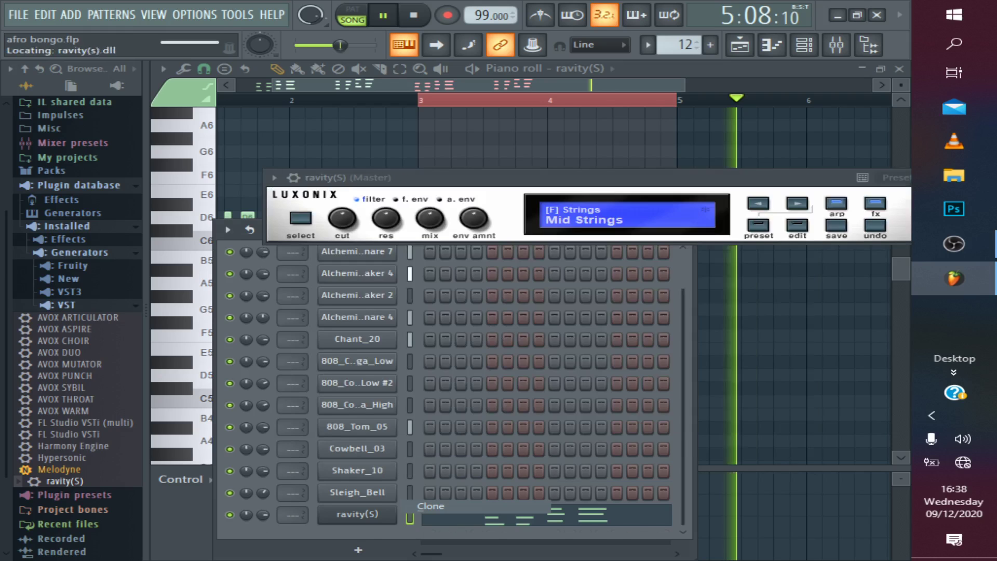
# Restart the arrangement and duplicate the Pattern 12 clip on Track 12 into bars 5 to 8 of the playlist.
pyautogui.click(739, 46)
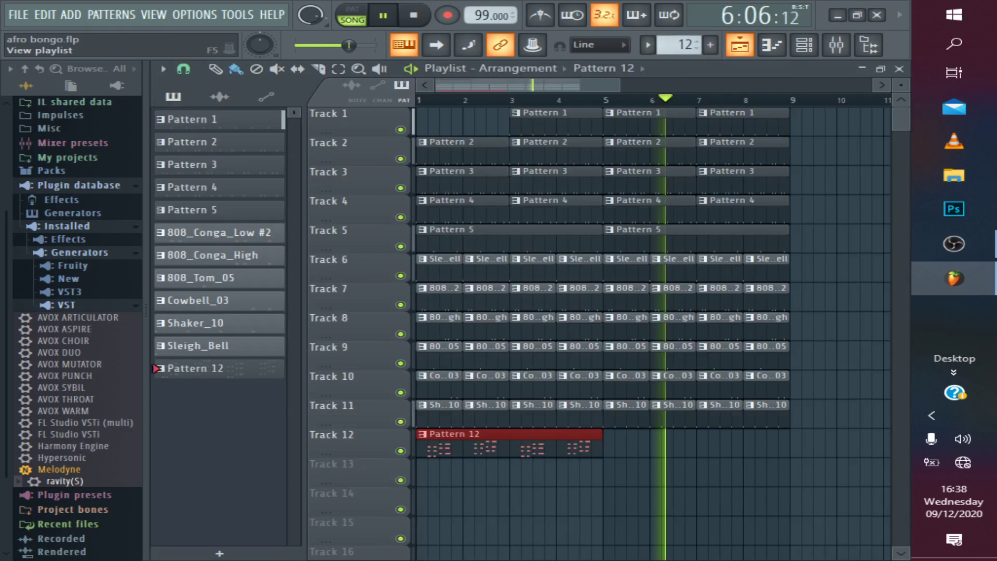
pyautogui.press('space')
pyautogui.press('space')
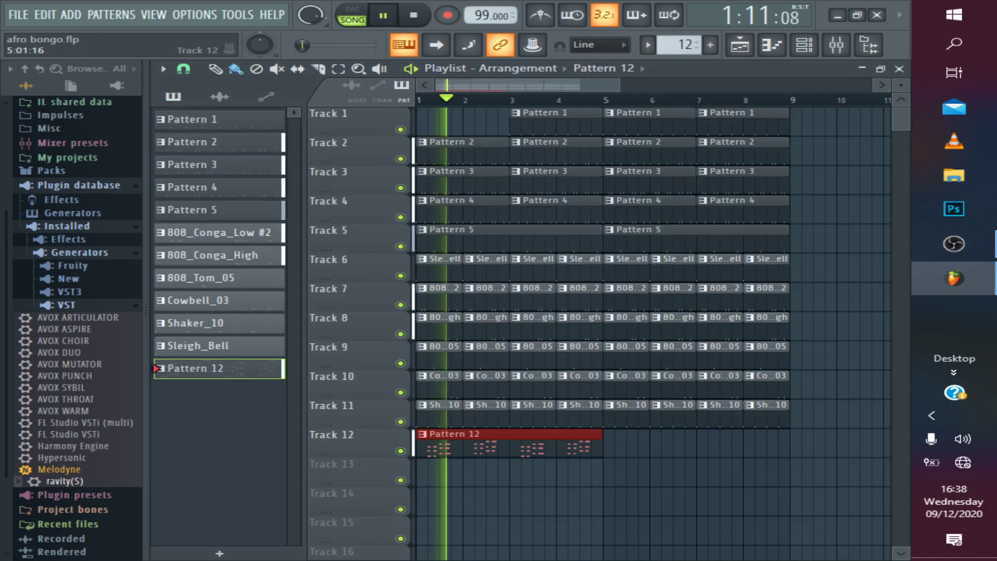
pyautogui.hotkey('ctrl', 'b')
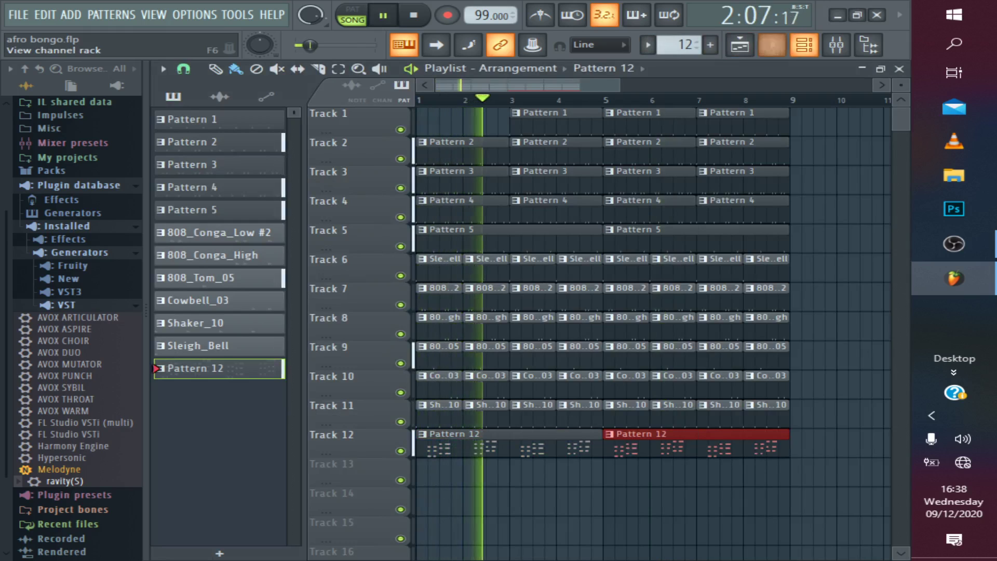
# Load the factory preset AC.Nylon Harmonics from Guitar & Plucked into the ravity(S) #2 channel.
pyautogui.click(803, 45)
pyautogui.click(358, 535)
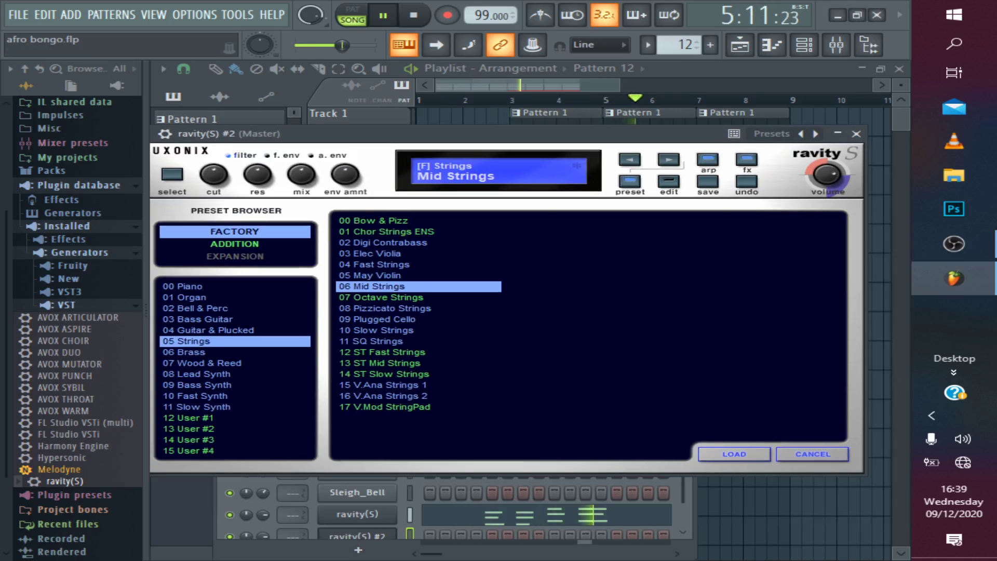
pyautogui.click(234, 329)
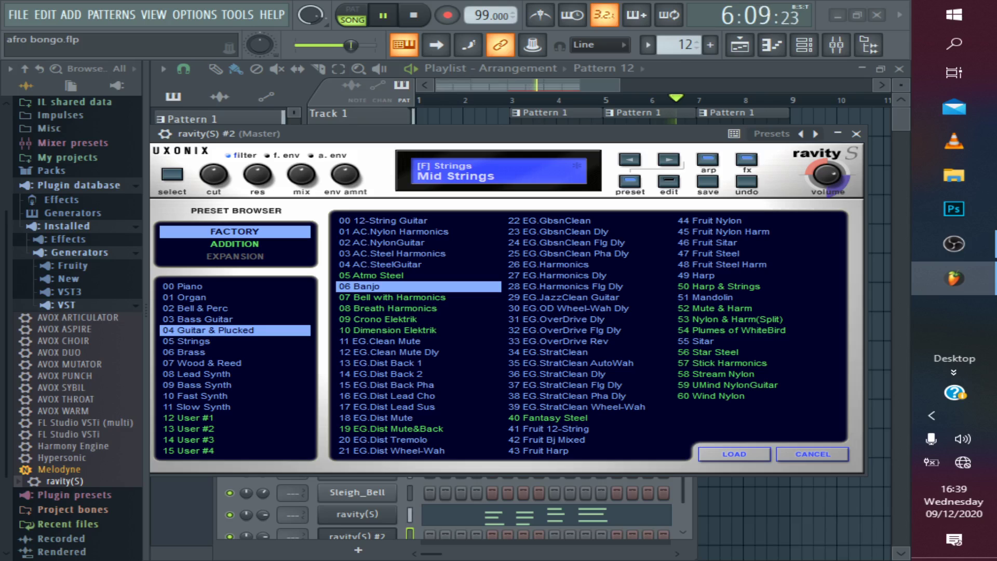
pyautogui.click(393, 231)
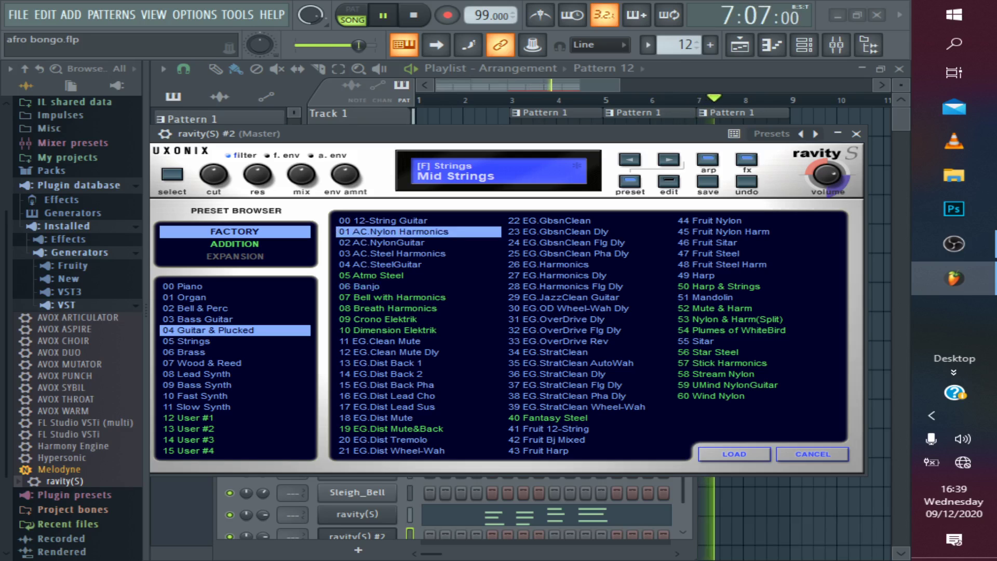
pyautogui.click(393, 220)
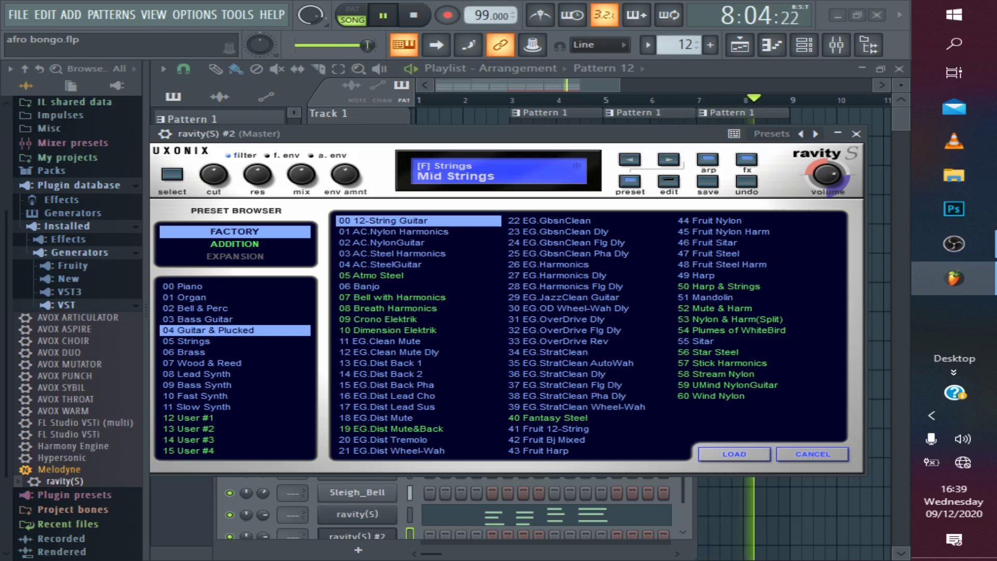
pyautogui.click(393, 231)
pyautogui.doubleClick(393, 231)
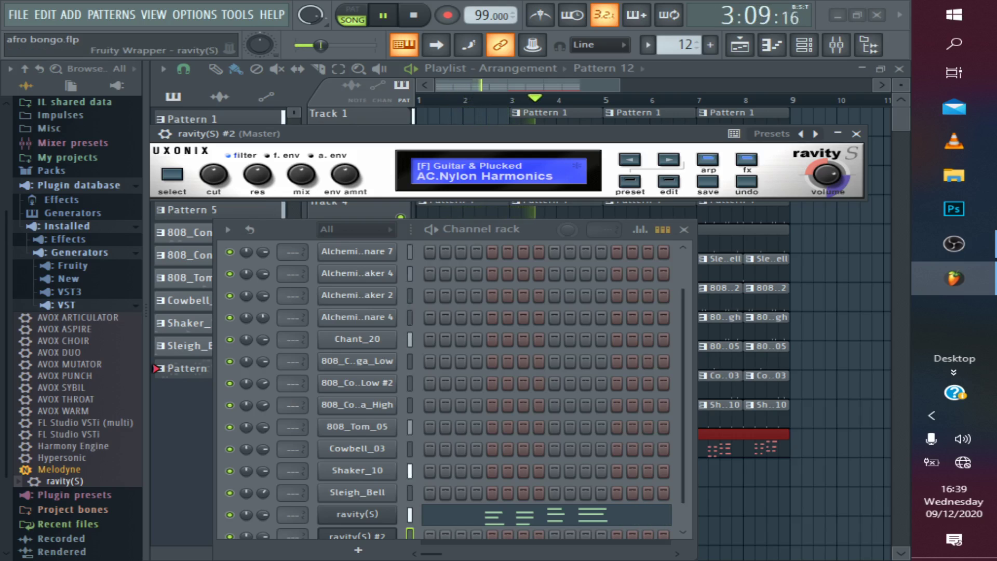
# Stop playback, try a few notes on ravity(S) #2, and switch its preset to AC.NylonGuitar.
pyautogui.moveTo(311, 133); pyautogui.dragTo(334, 174)
pyautogui.press('space')
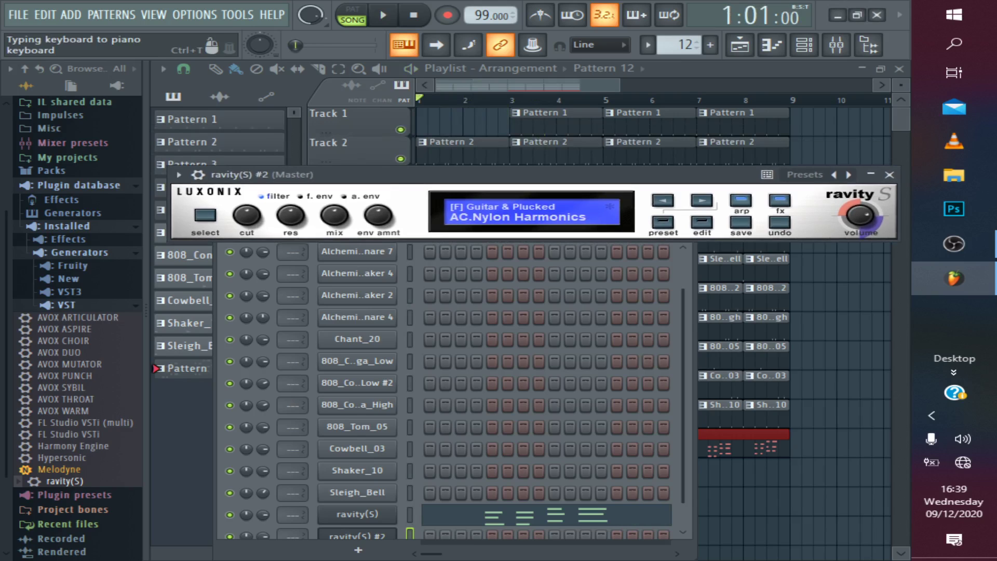
pyautogui.press('r')
pyautogui.press('e')
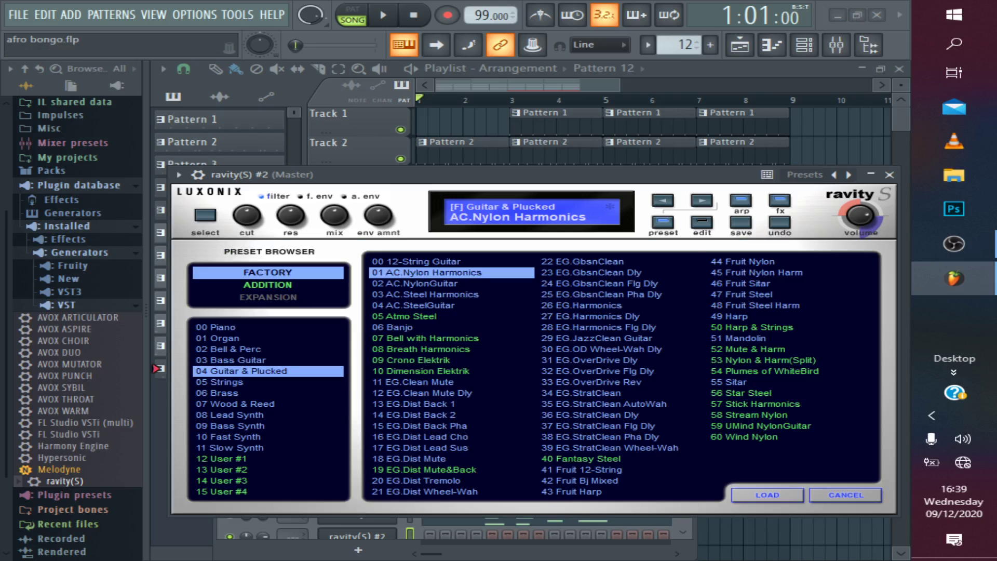
pyautogui.press('Down')
pyautogui.press('Return')
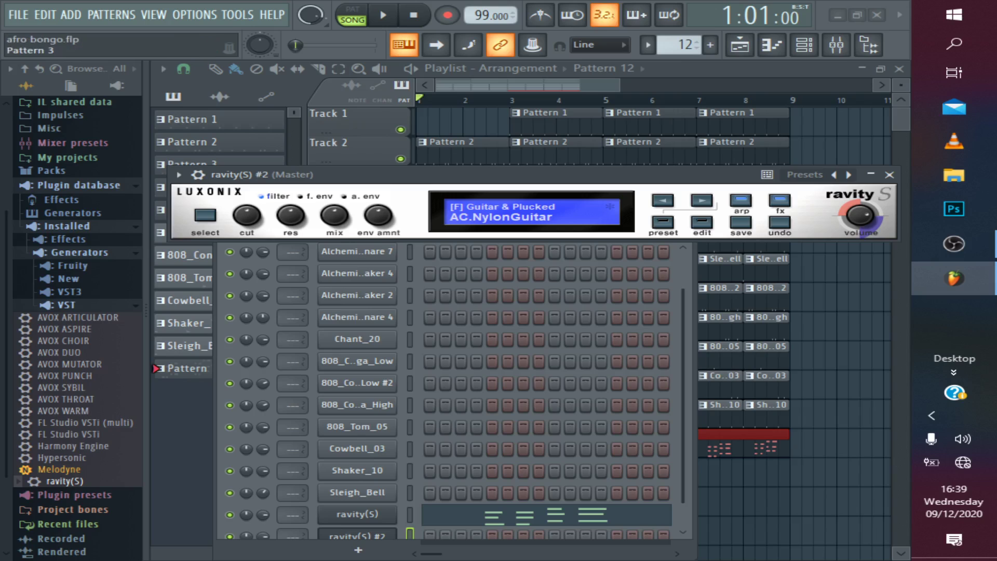
# Minimize the ravity(S) #2 plugin window, start the arrangement and bring the playlist into view.
pyautogui.click(870, 174)
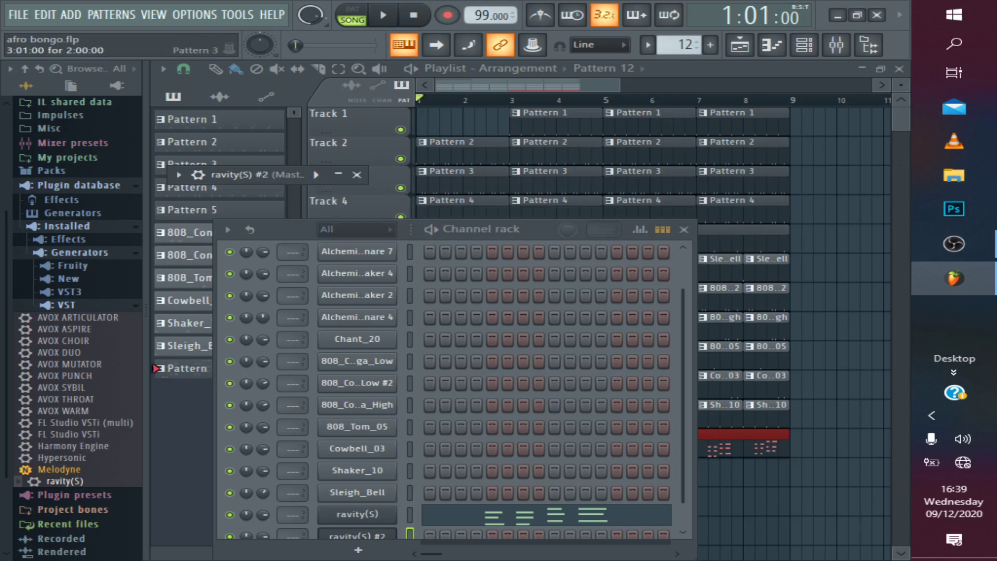
pyautogui.press('space')
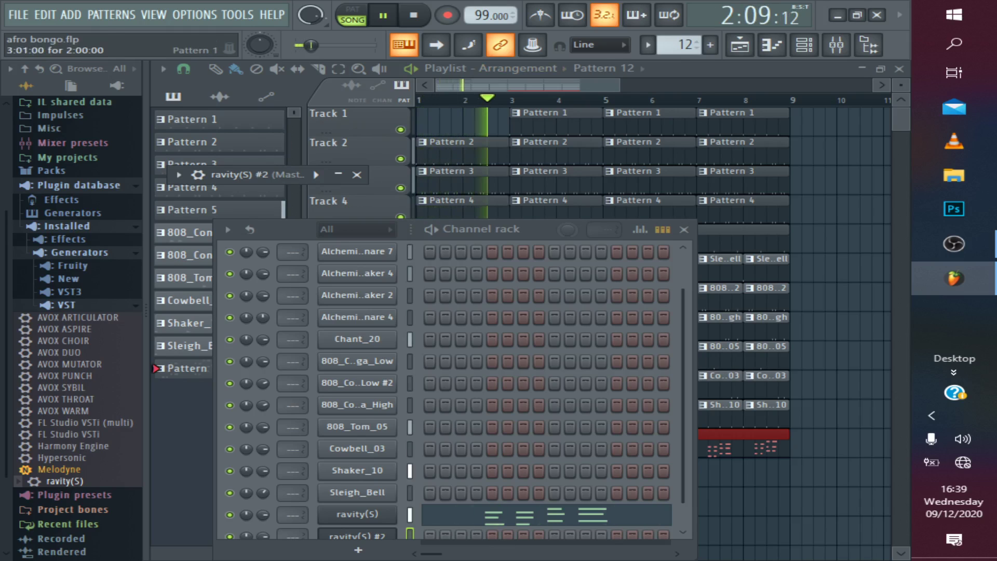
pyautogui.press('F5')
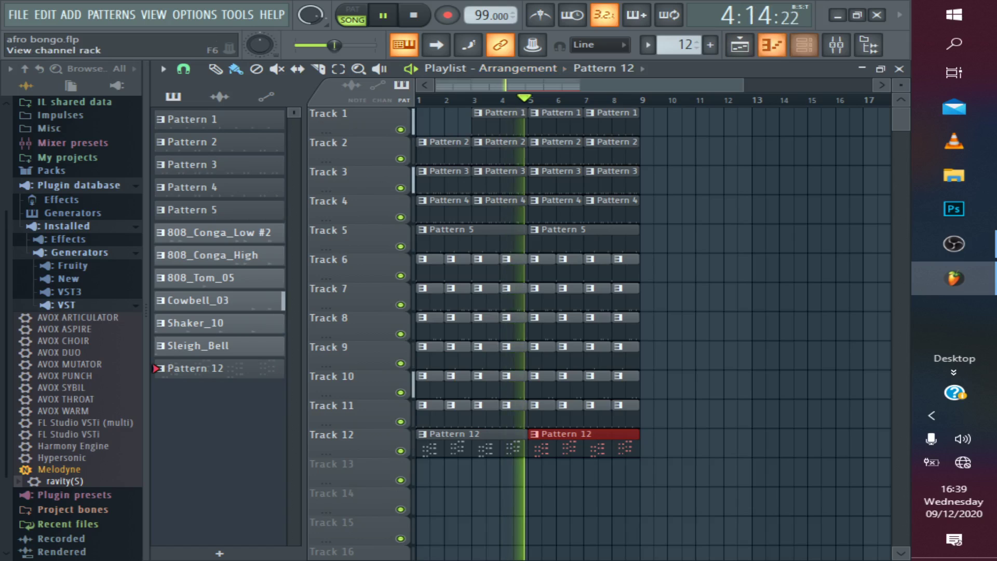
# Stop the arrangement, audition some notes over the beat, and restart playback from the beginning.
pyautogui.press('space')
pyautogui.press('F6')
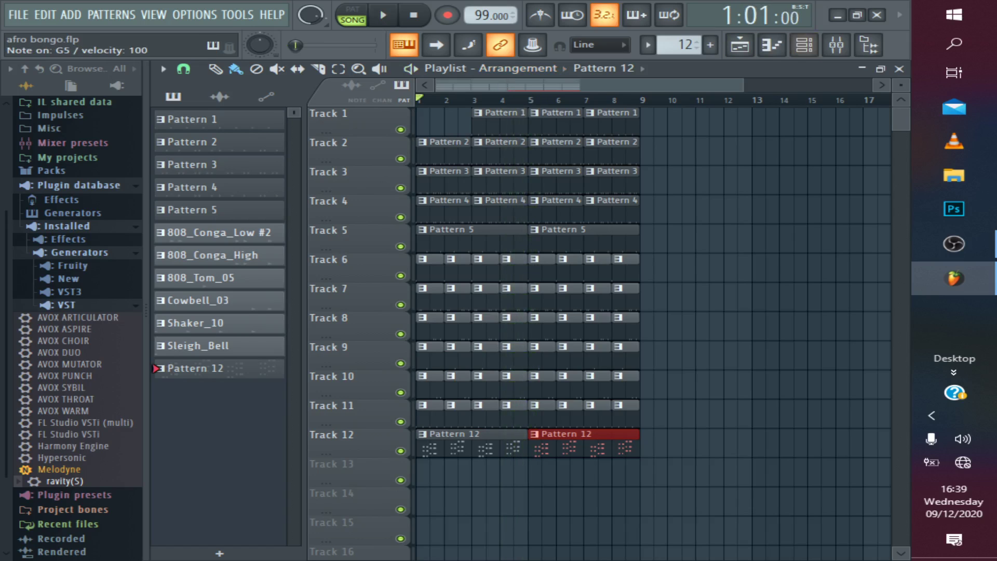
pyautogui.press('F7')
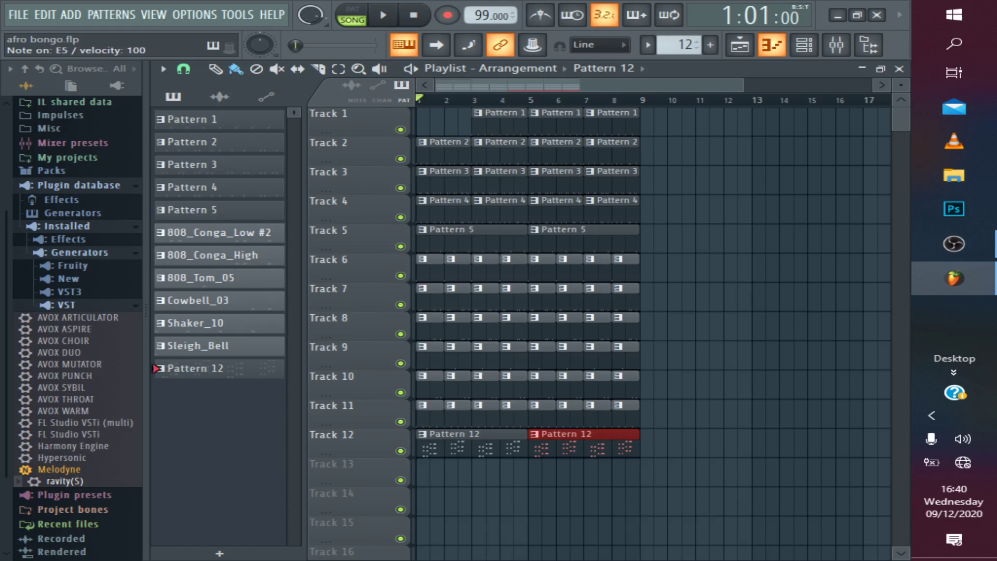
pyautogui.press('space')
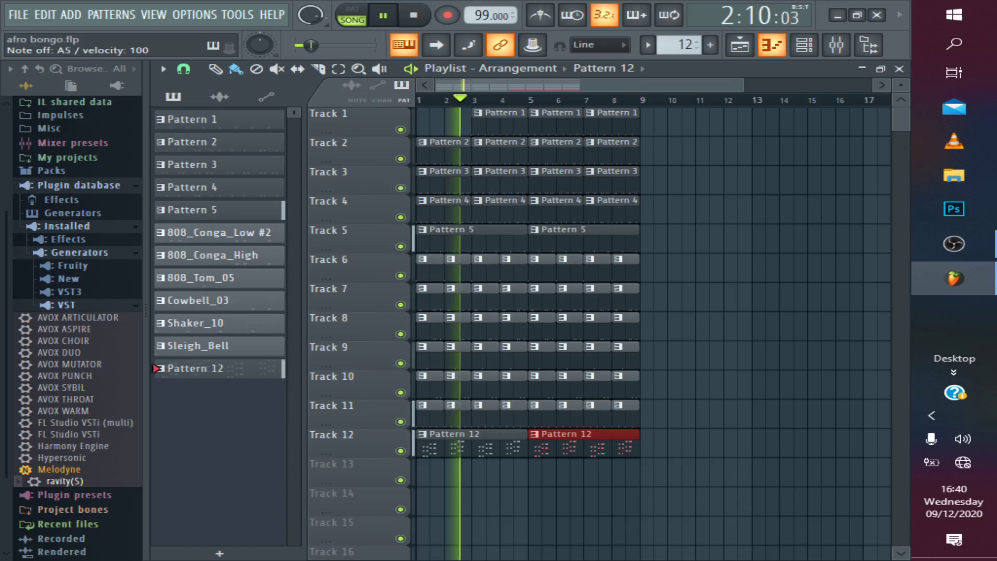
# Open the project info and enter an apostrophe in the comments, with "THANKS GUYS FOR WATCHING" indented on the line below.
pyautogui.press('F11')
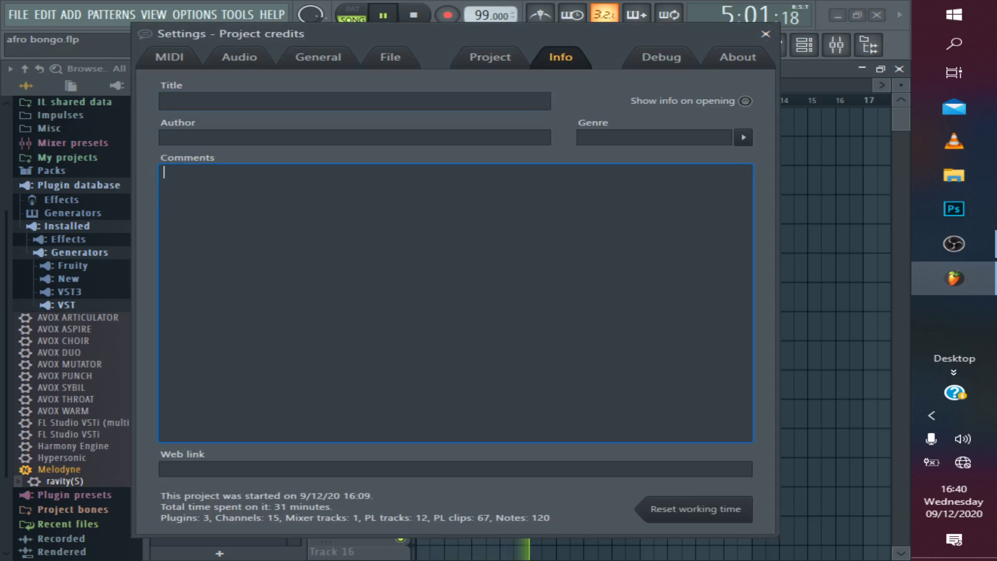
pyautogui.write("'")
pyautogui.press('Return')
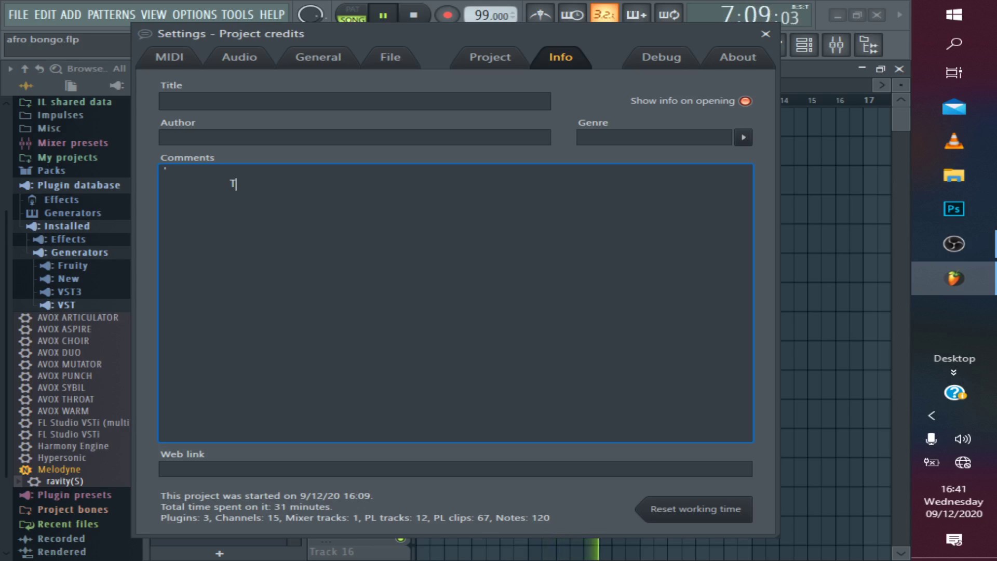
pyautogui.write('HANKS ')
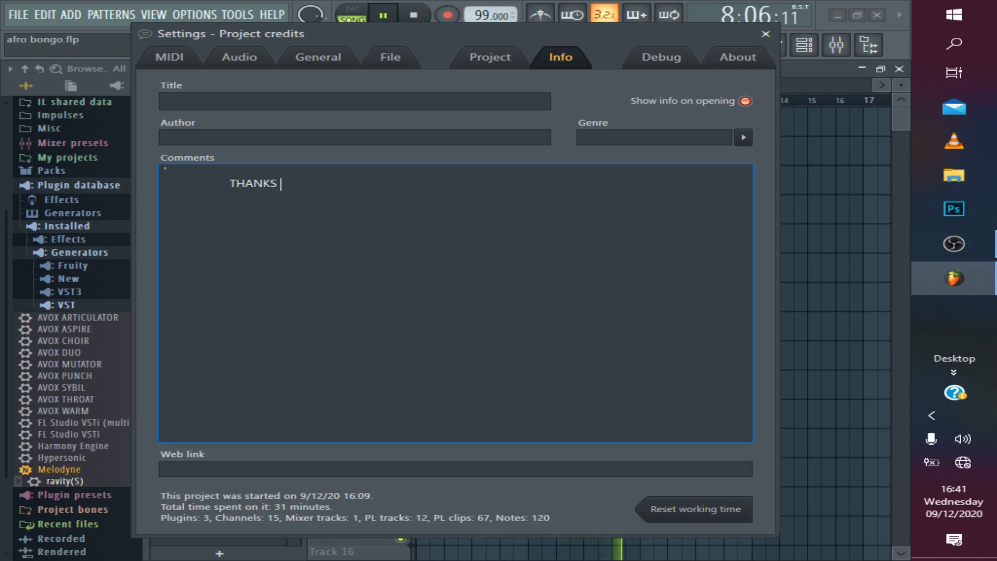
pyautogui.write('GUYS FOR ')
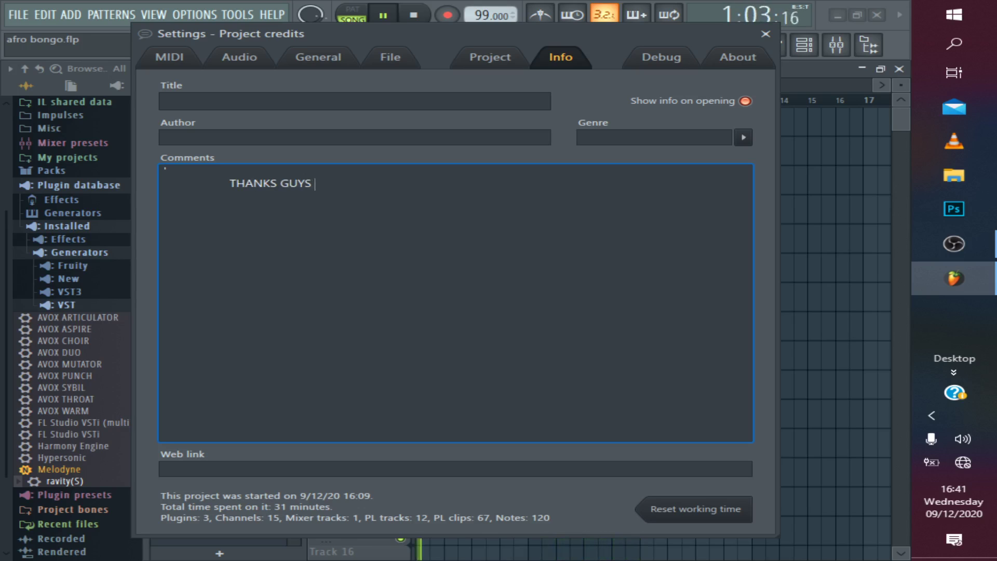
pyautogui.write('WAT')
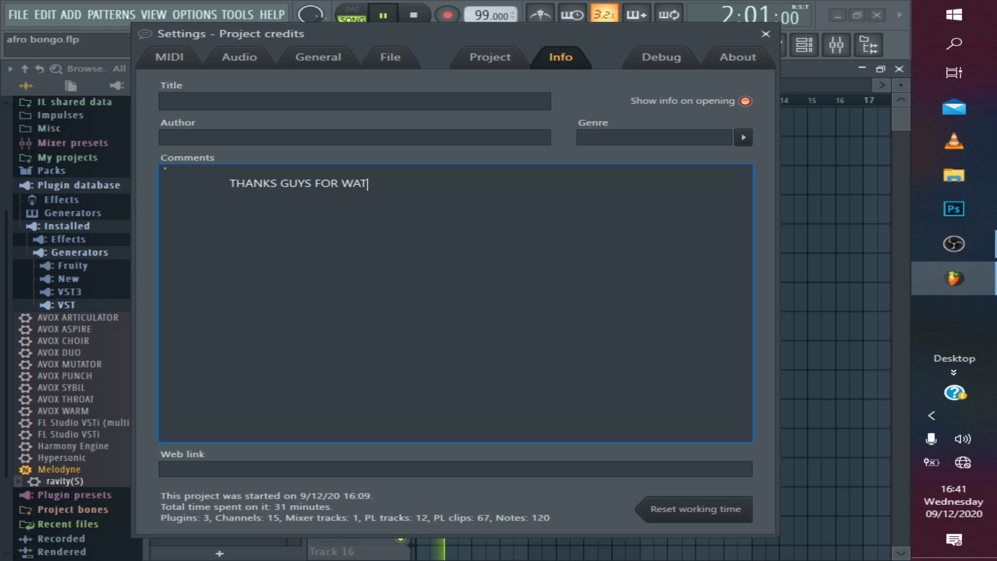
pyautogui.write('CHING ')
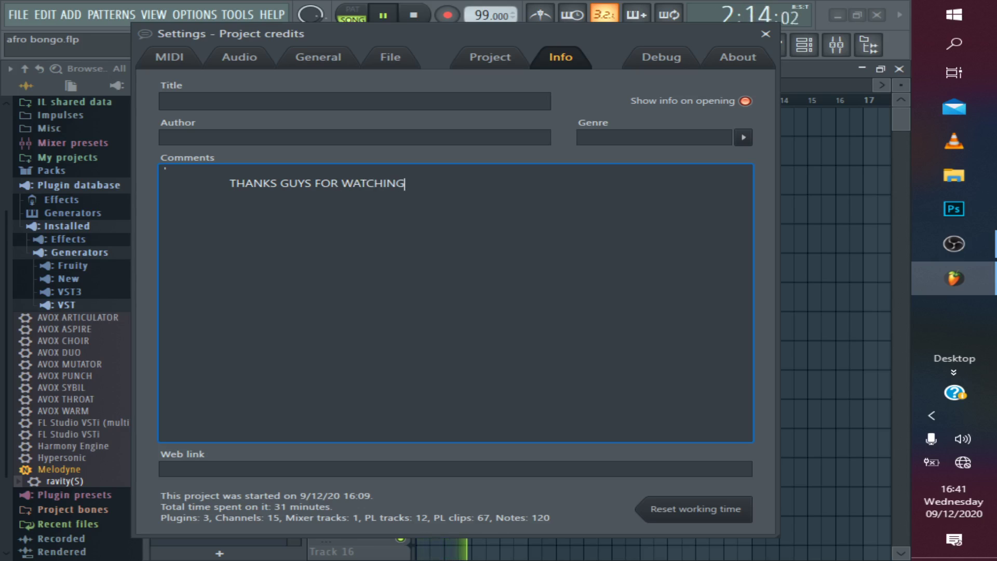
# Continue the indented comment line with "THATS HOW WE MAKE", correcting the mistyped "HIO".
pyautogui.write('THAT')
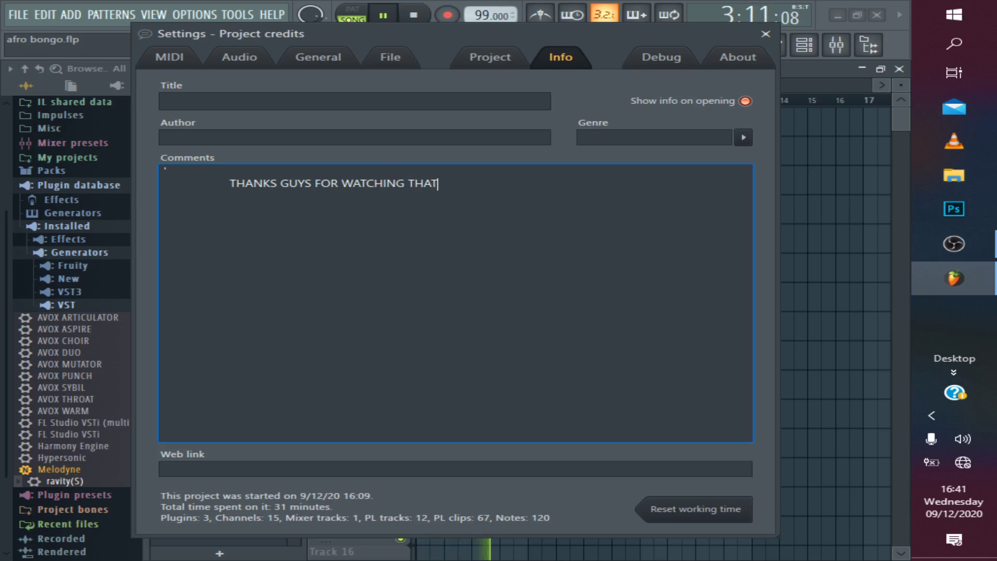
pyautogui.write('S HIO')
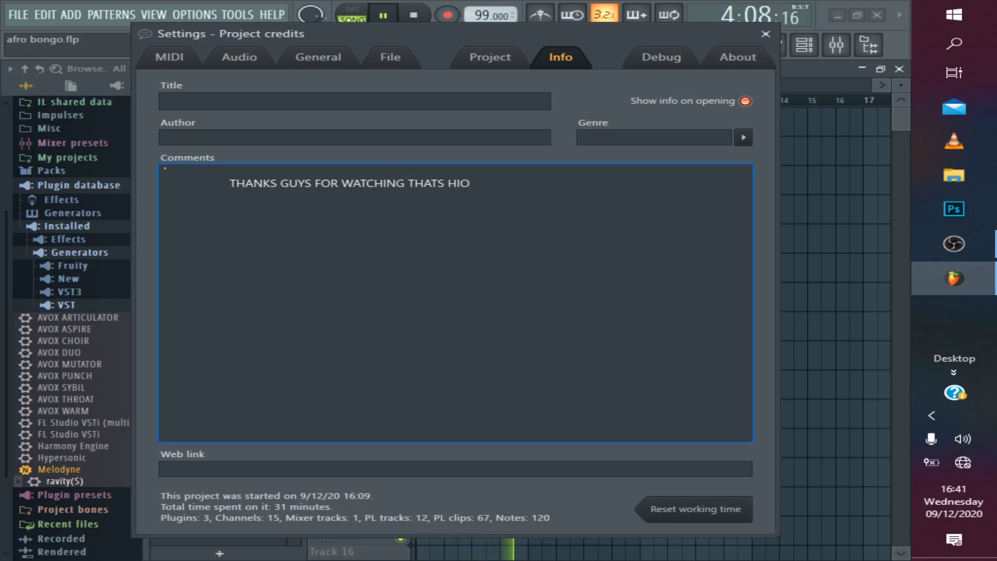
pyautogui.press('BackSpace')
pyautogui.press('BackSpace')
pyautogui.write('OW ')
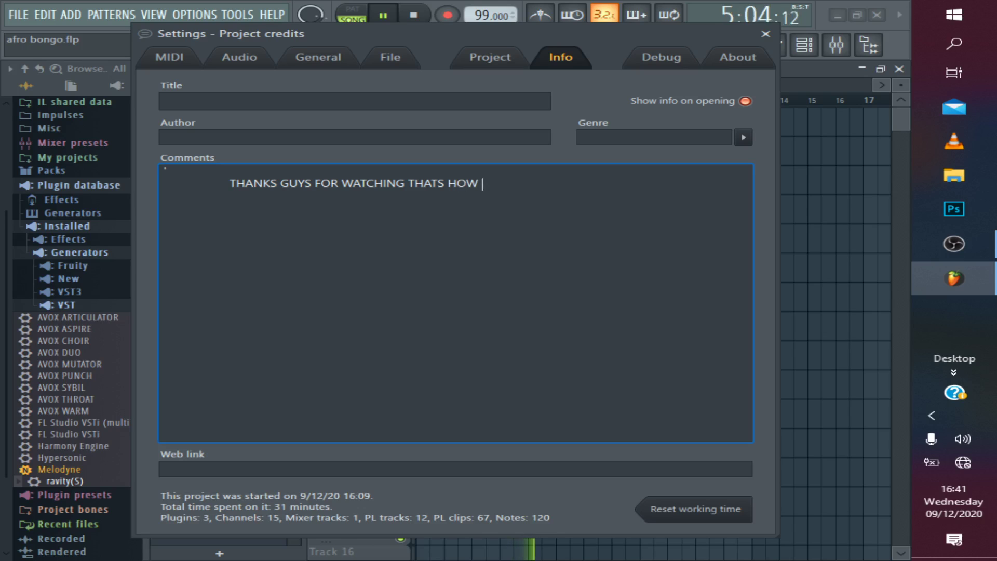
pyautogui.write('WE ')
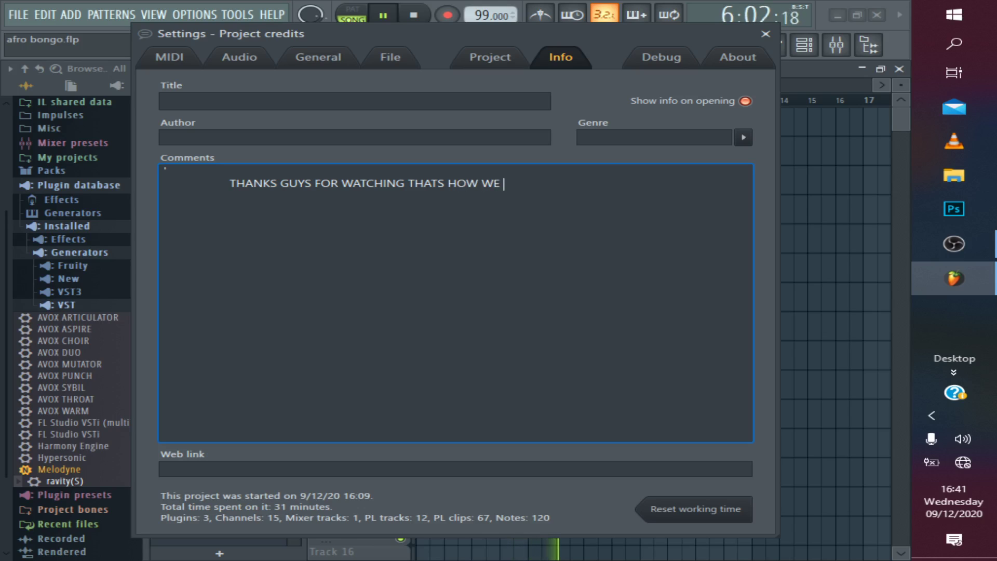
pyautogui.write('MAKE')
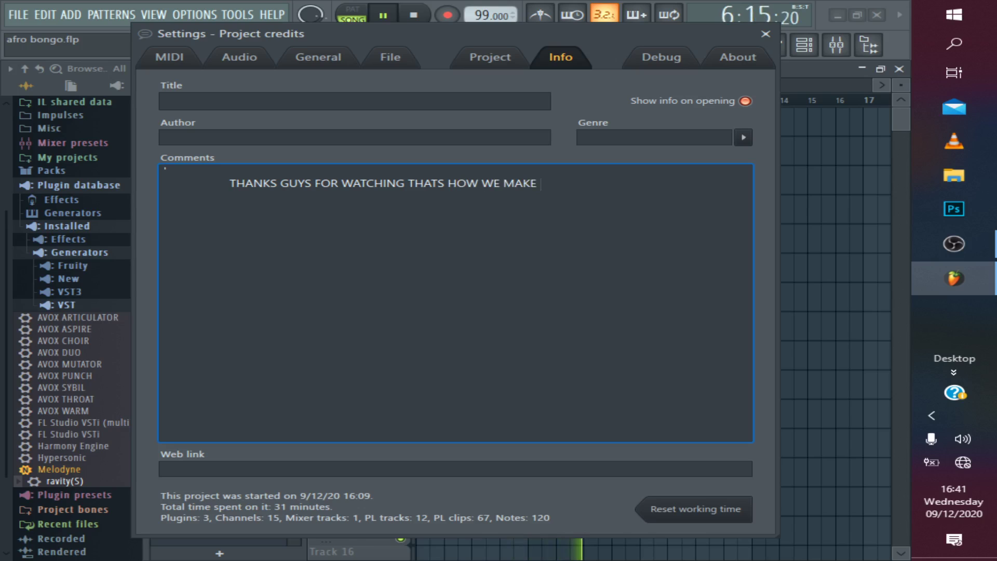
# Add the indented comment line "AFRO BEAT DRUM KITS" below the thank-you sentence.
pyautogui.press('Return')
pyautogui.write('A')
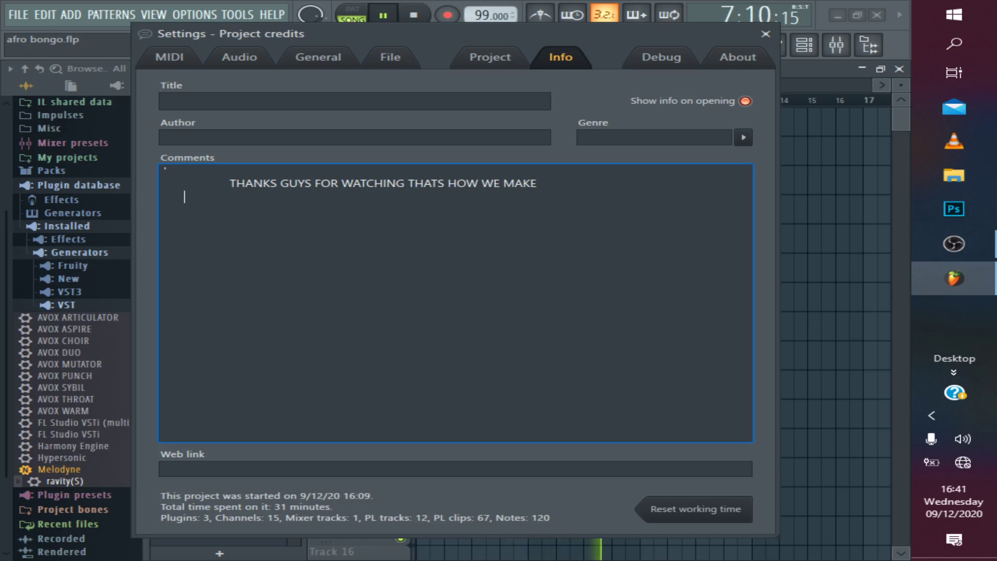
pyautogui.write('FR')
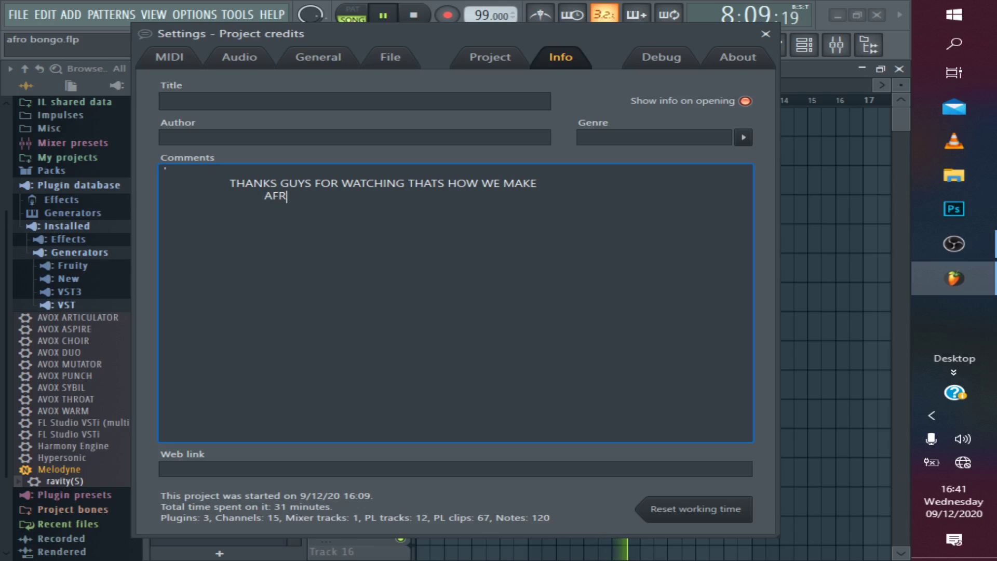
pyautogui.write('O BEAT')
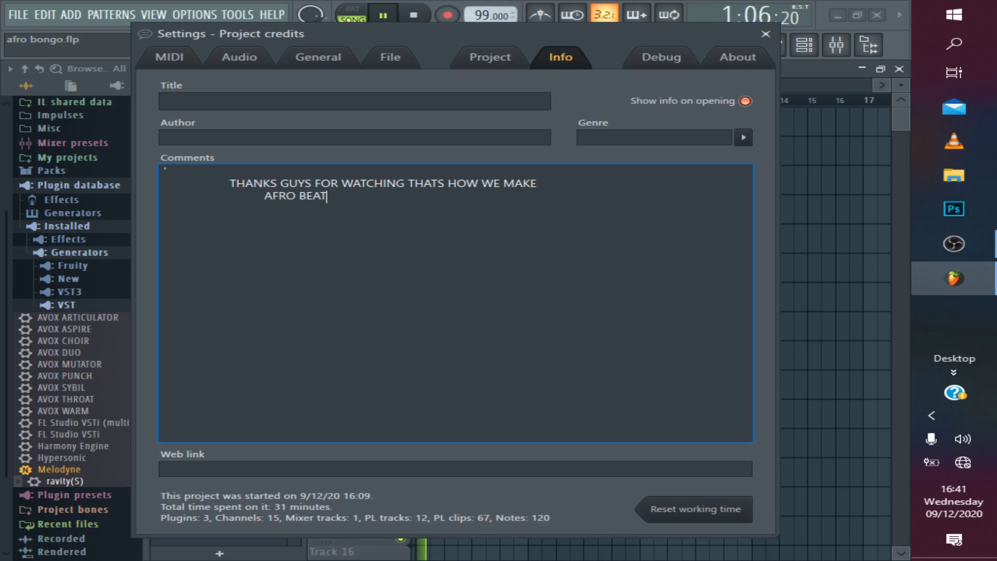
pyautogui.write(' DRUM')
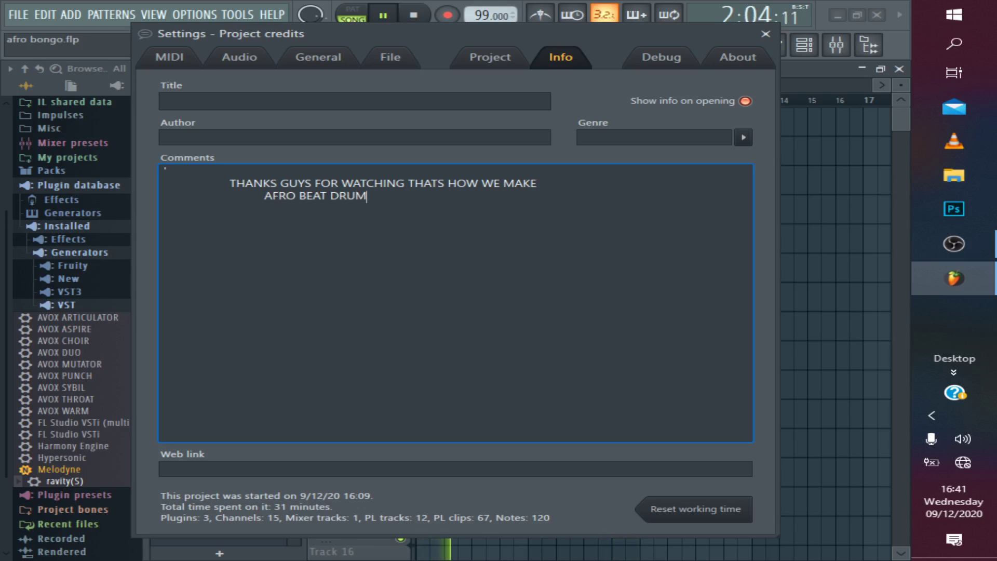
pyautogui.write(' KIT')
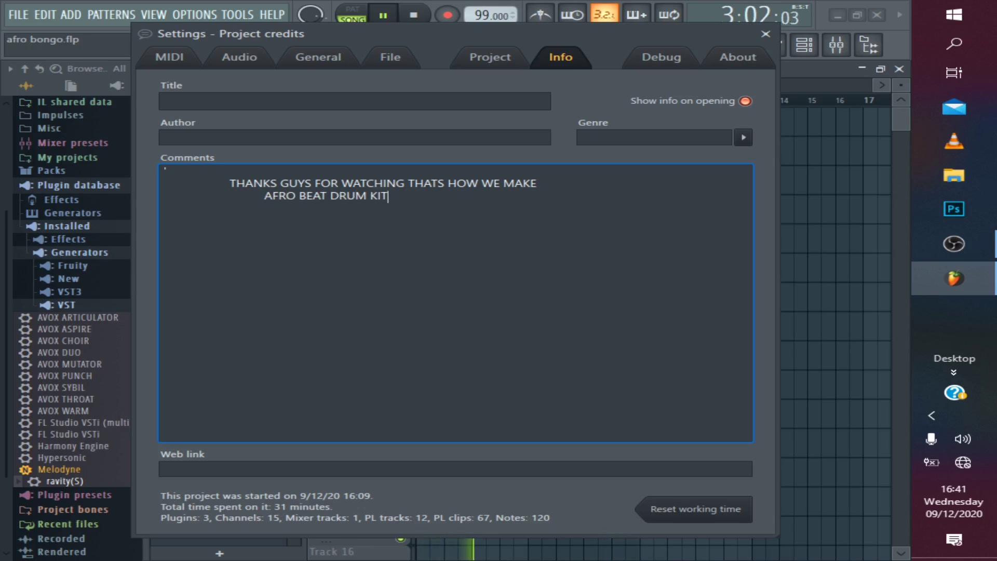
pyautogui.write('S  ')
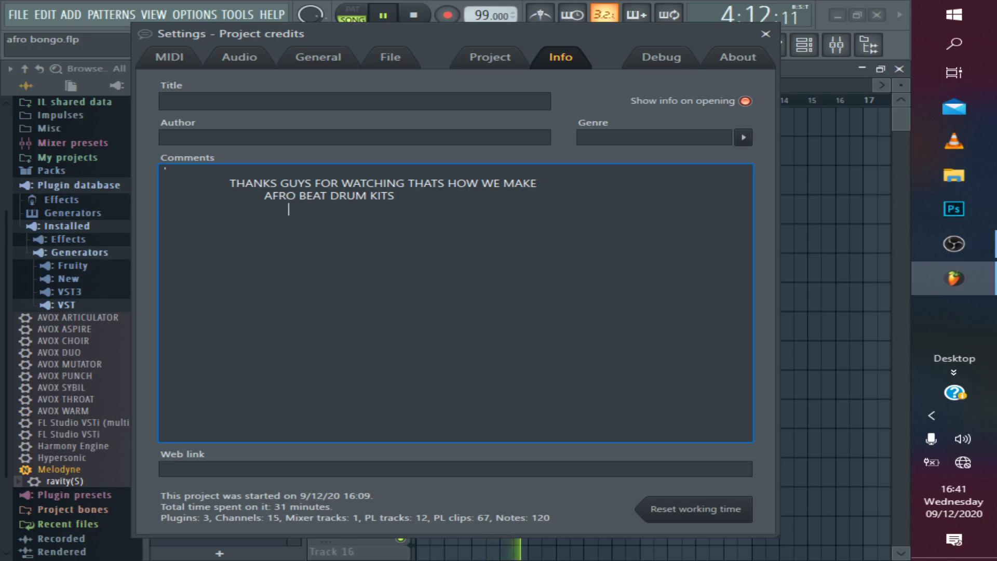
# Add a further indented comment line reading "HOPE YOU ENJOYED THE SESSION".
pyautogui.write('                                      HOPE')
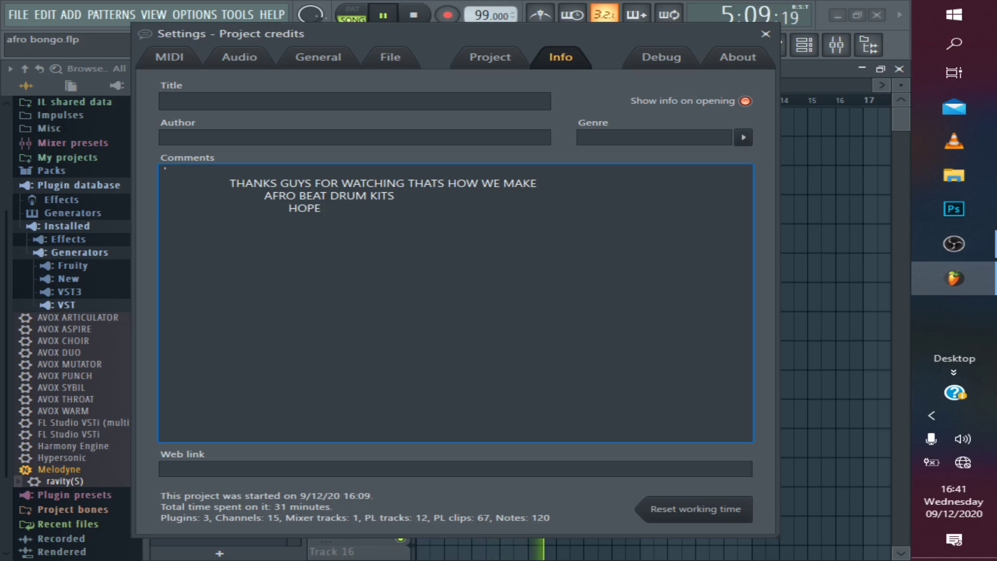
pyautogui.write(' YOU ENJ')
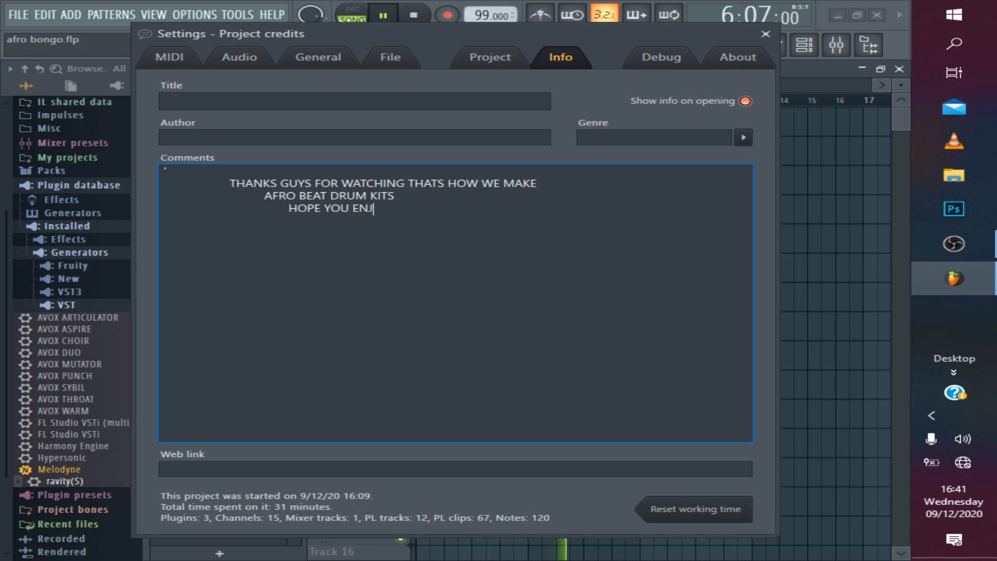
pyautogui.write('OYED ')
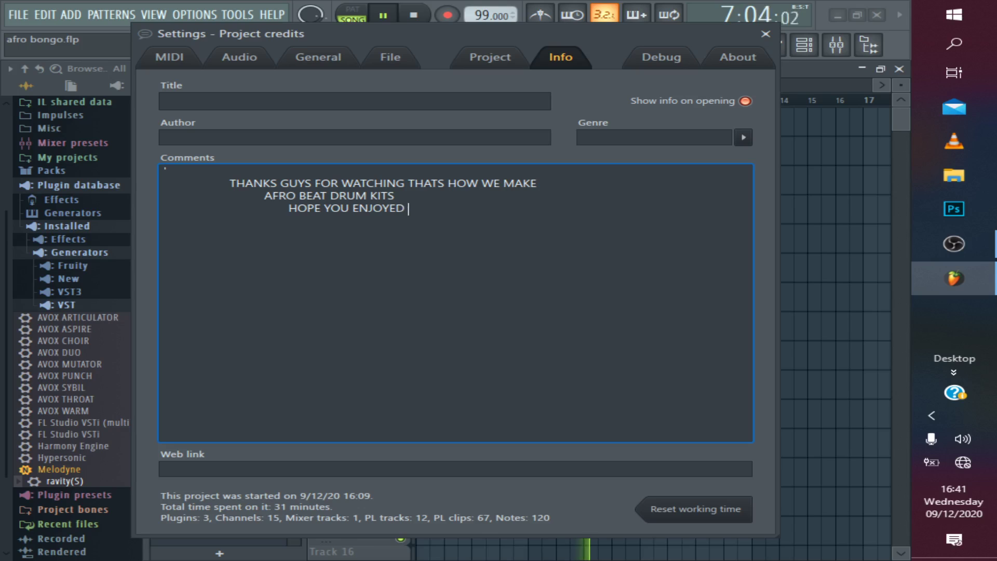
pyautogui.write('THE SE')
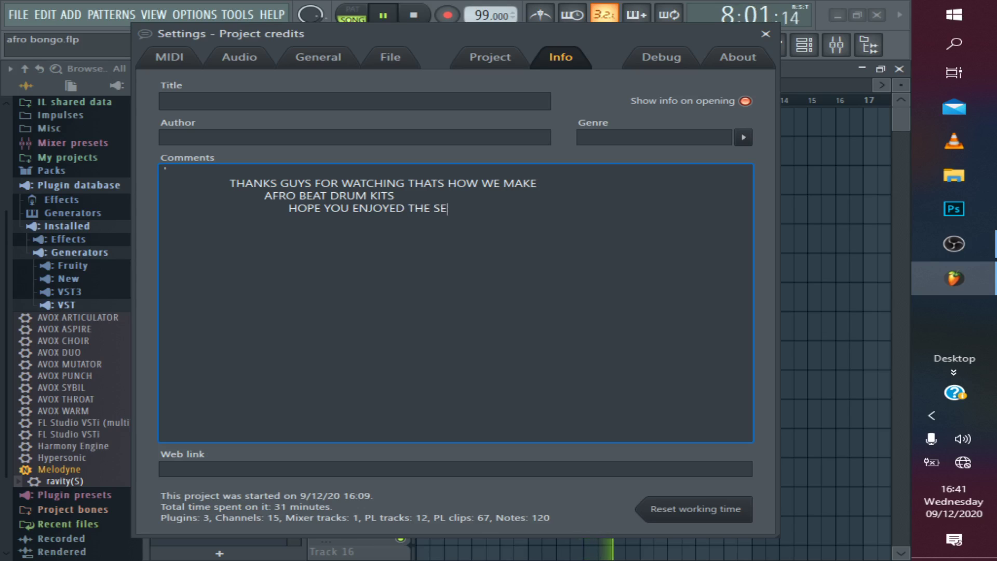
pyautogui.write('SSION')
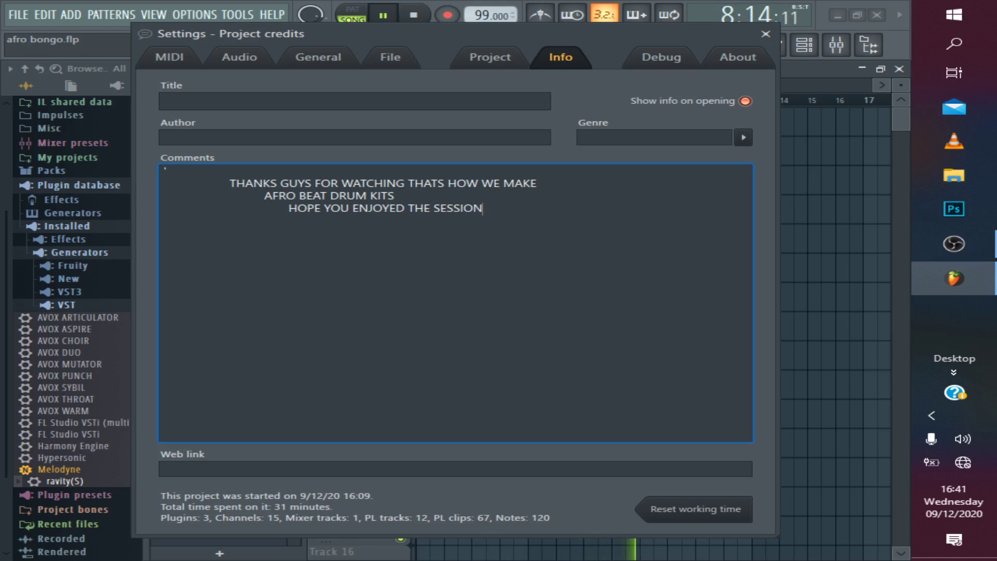
# Start a new comment line with "THANK YOU" followed by a wide gap of spaces.
pyautogui.press('Return')
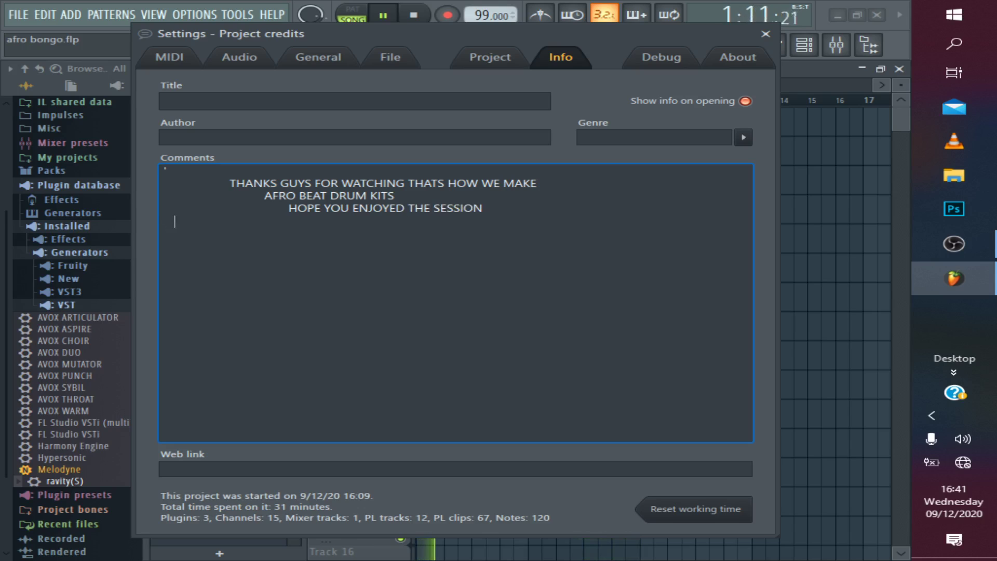
pyautogui.write('THAN')
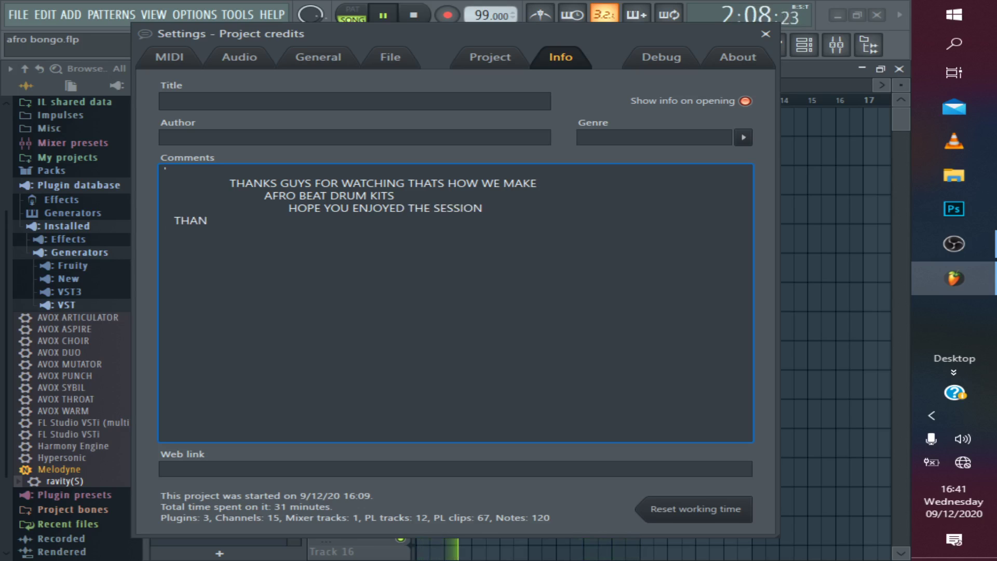
pyautogui.write('K YOU                                ')
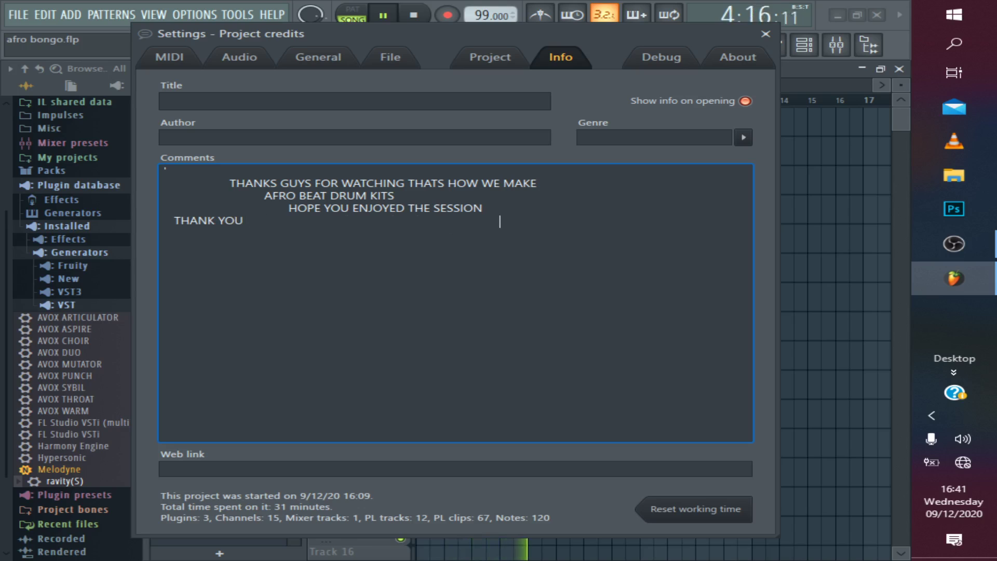
# Write "SUBSCRIBE TO MY YOUTUBE CH" after the gap on the "THANK YOU" line, correcting the mistyped "CGH".
pyautogui.write('                          SUB')
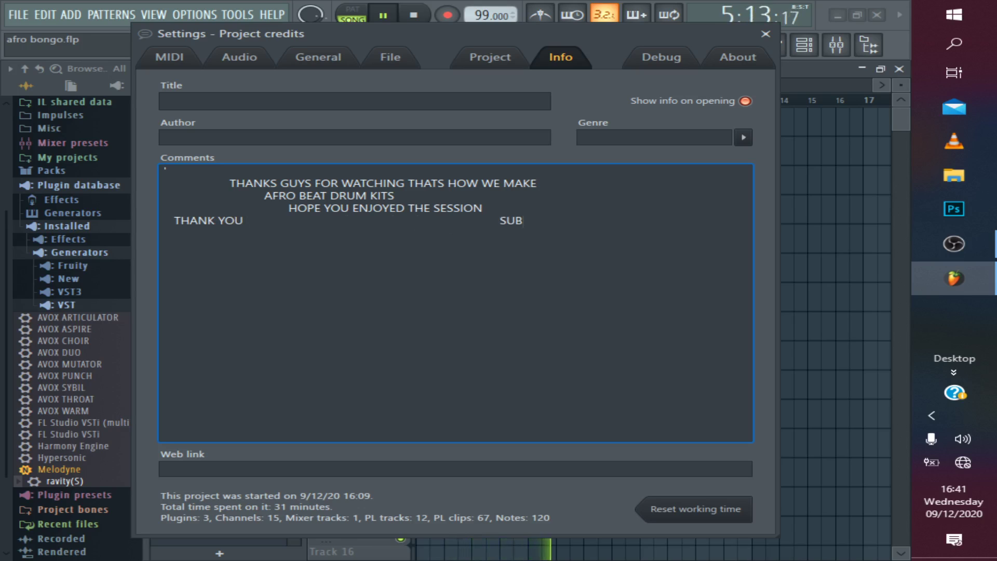
pyautogui.write('SC')
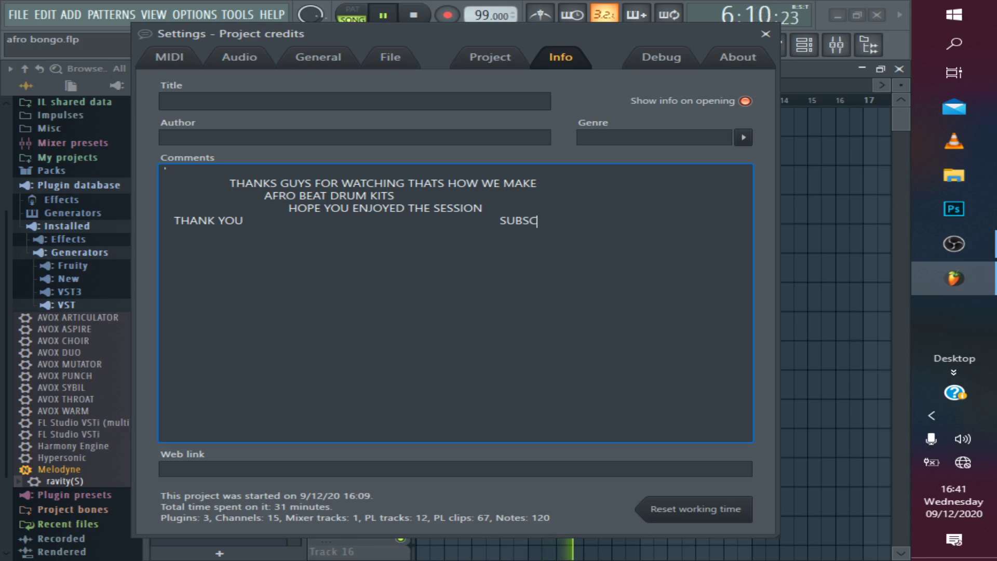
pyautogui.write('RIBE ')
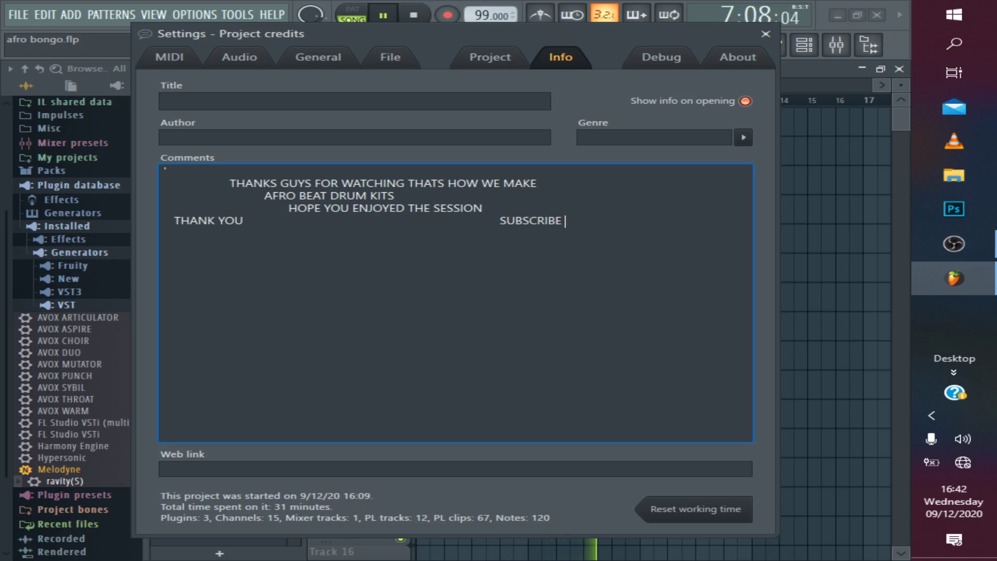
pyautogui.write('TO MY')
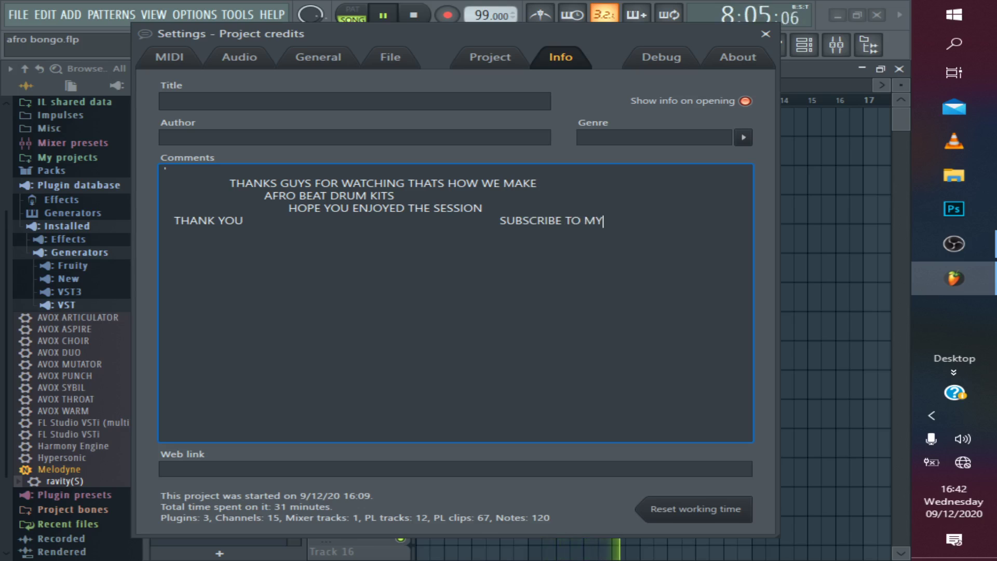
pyautogui.write(' YOU')
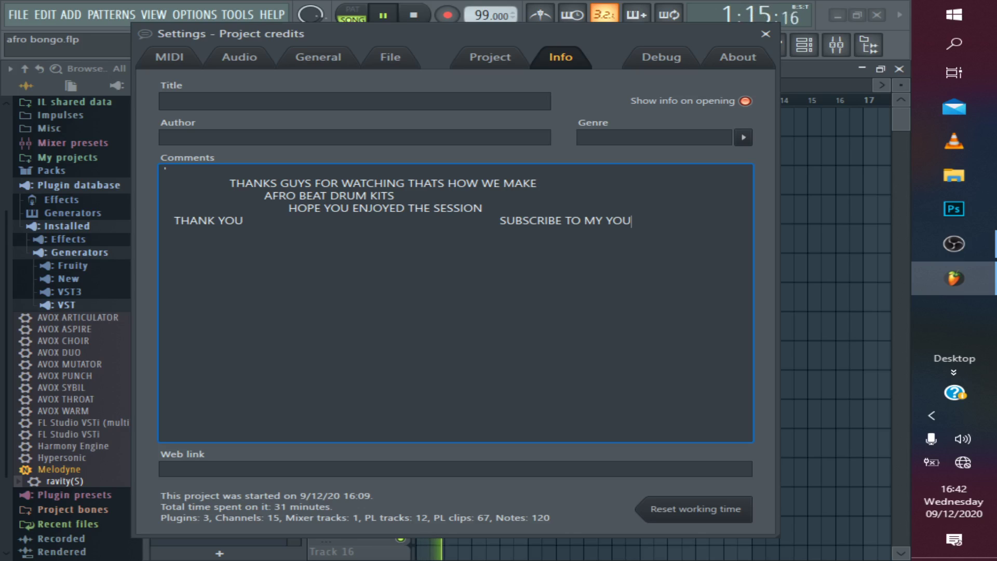
pyautogui.write('TUBE')
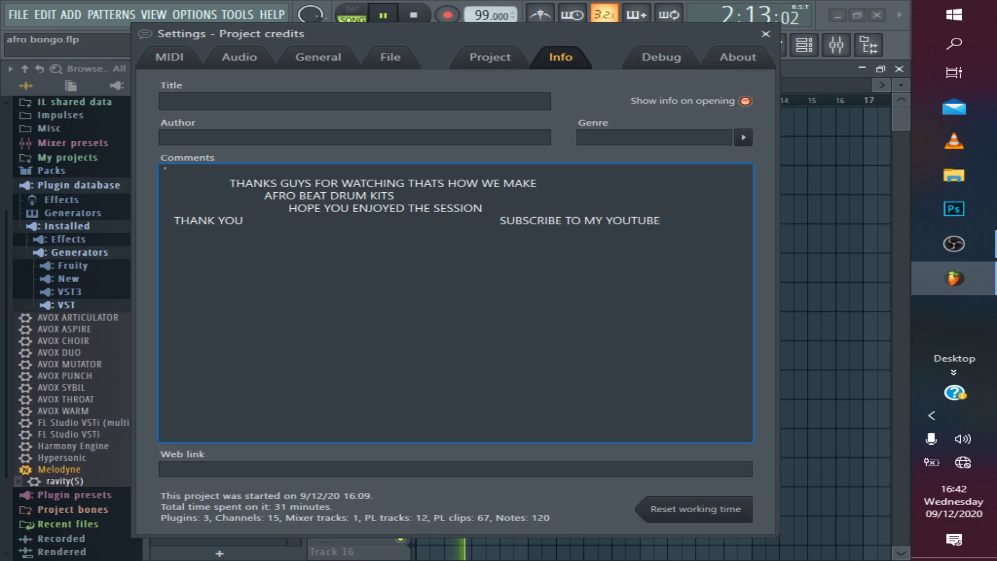
pyautogui.write(' CGH')
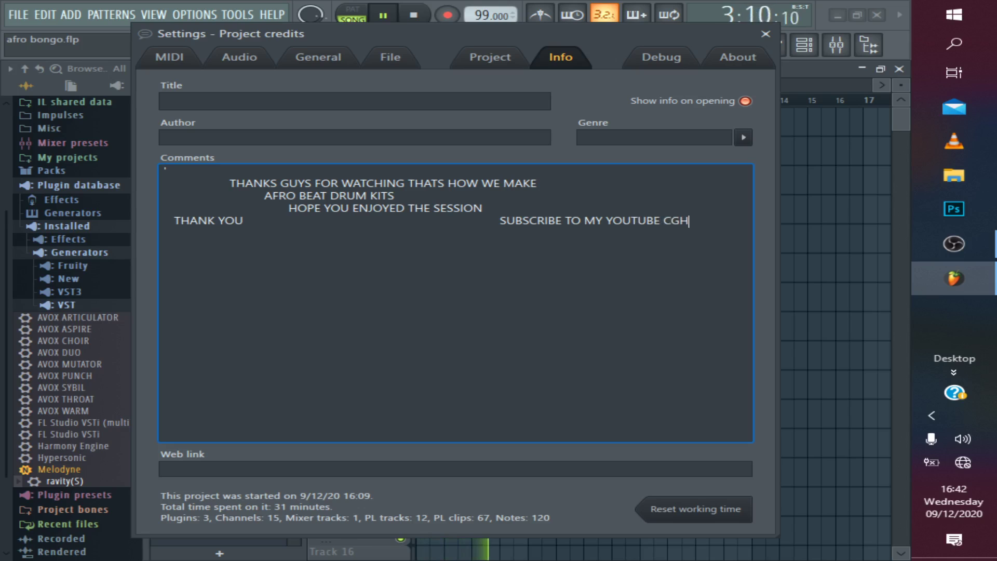
pyautogui.write('A')
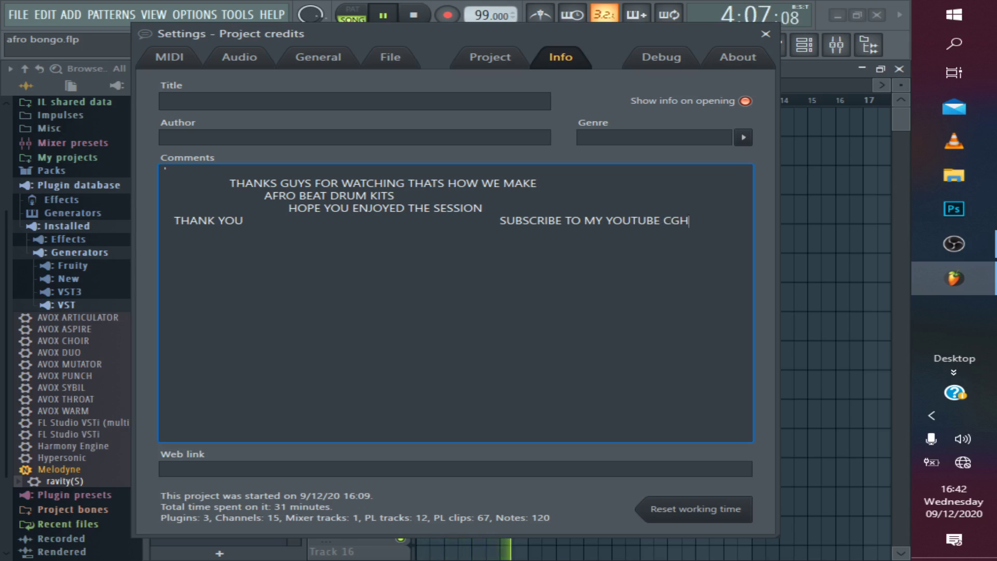
pyautogui.press('BackSpace')
pyautogui.press('BackSpace')
pyautogui.press('BackSpace')
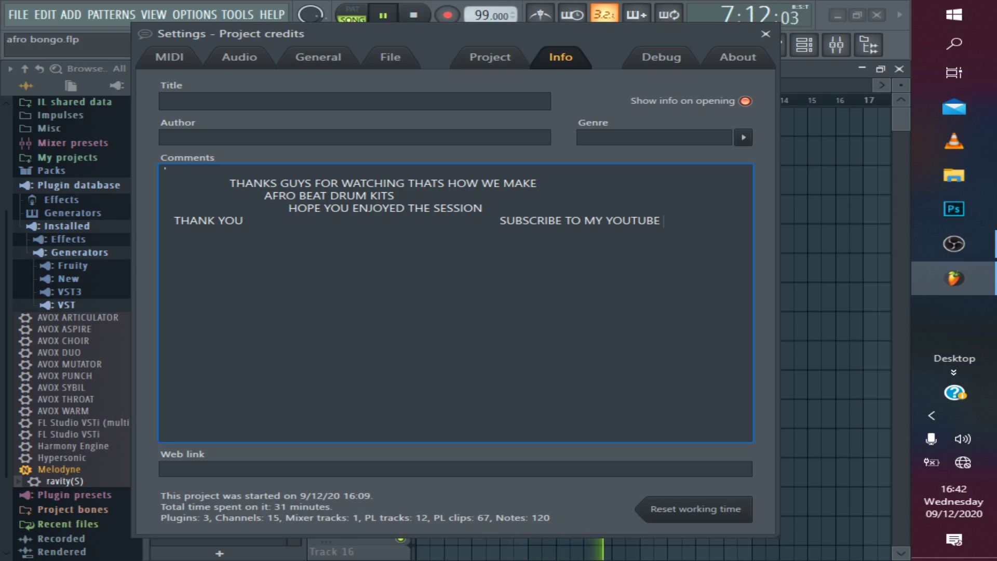
pyautogui.write('CH')
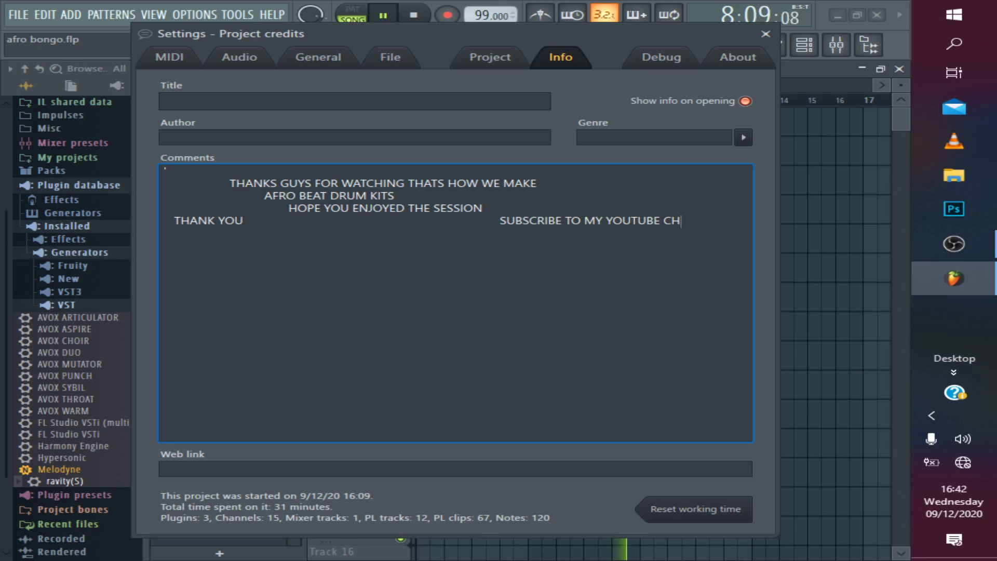